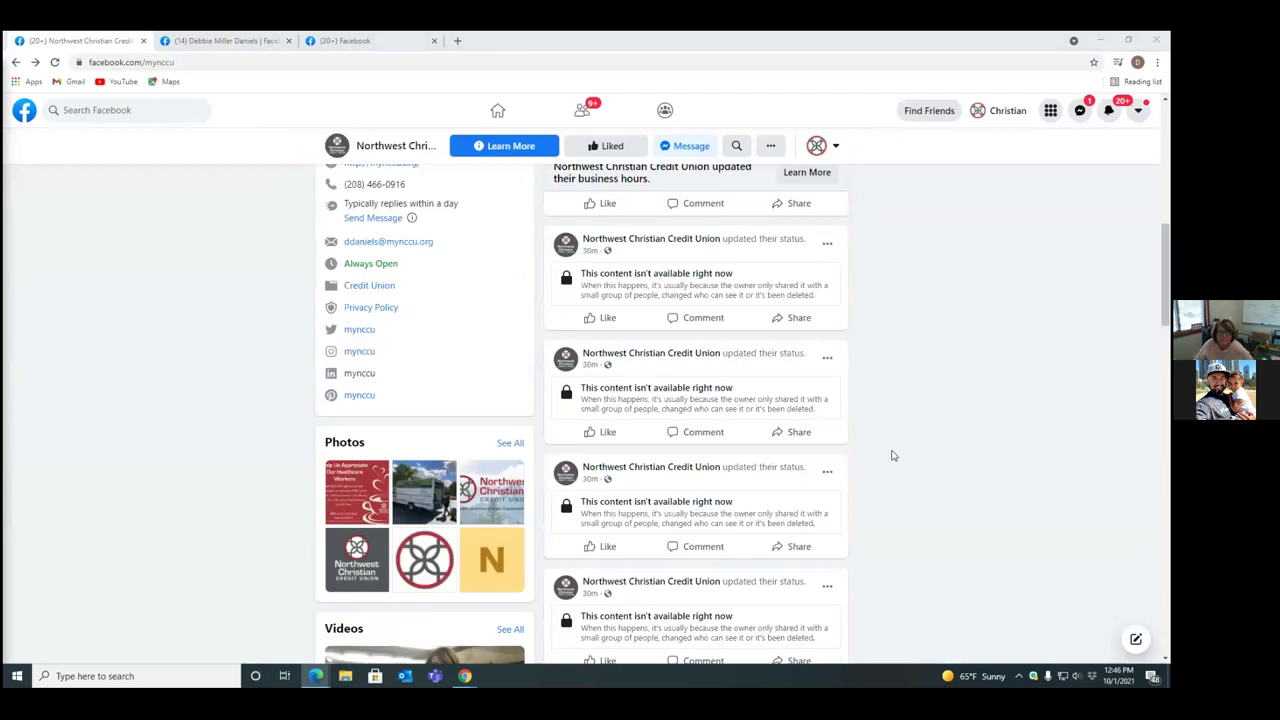
Step: Find the page's post about free coffee for healthcare workers and expand its full text
{"action": "scroll", "coordinate": [893, 456], "scroll_direction": "down", "scroll_amount": 3}
{"action": "scroll", "coordinate": [893, 456], "scroll_direction": "down", "scroll_amount": 3}
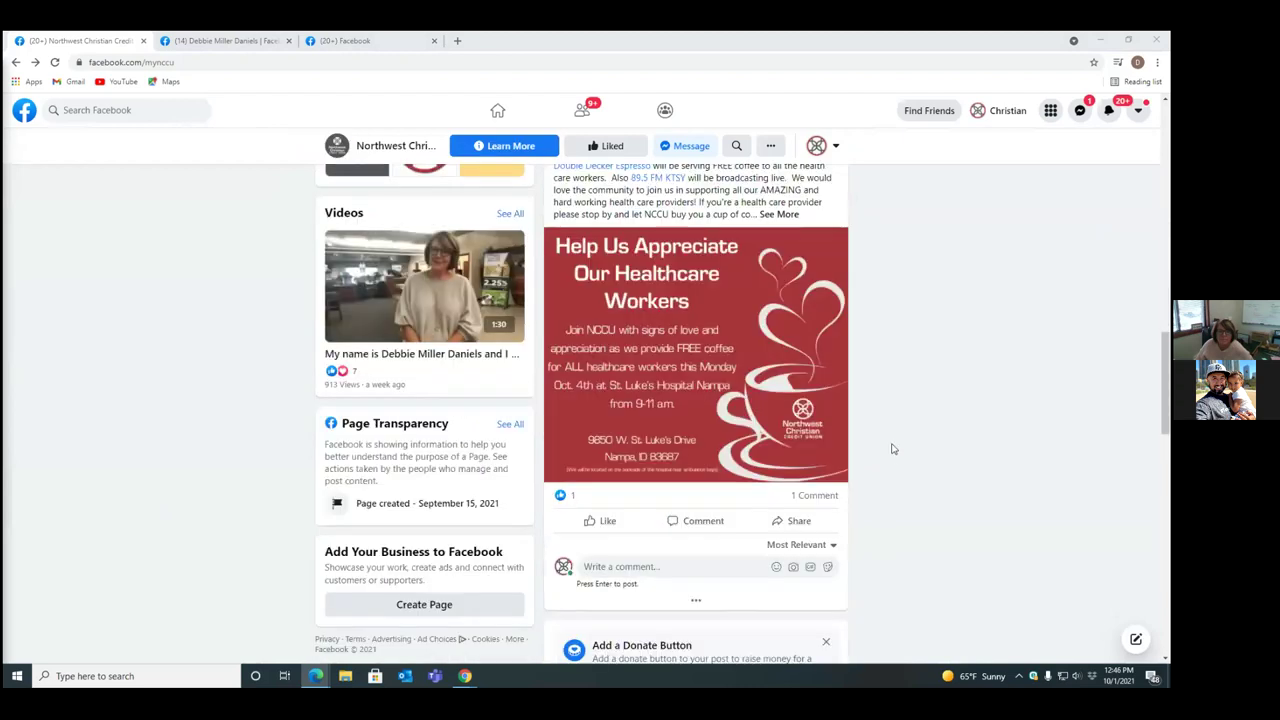
{"action": "scroll", "coordinate": [625, 258], "scroll_direction": "up", "scroll_amount": 1}
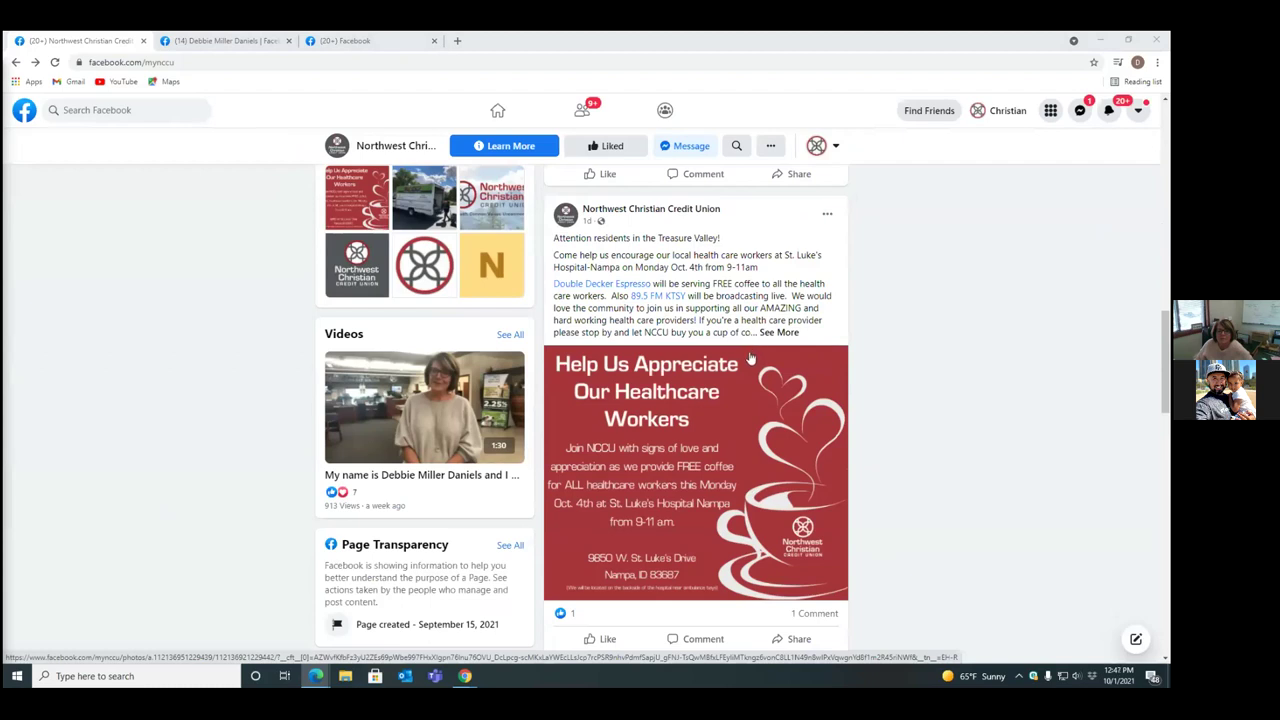
{"action": "left_click", "coordinate": [781, 333]}
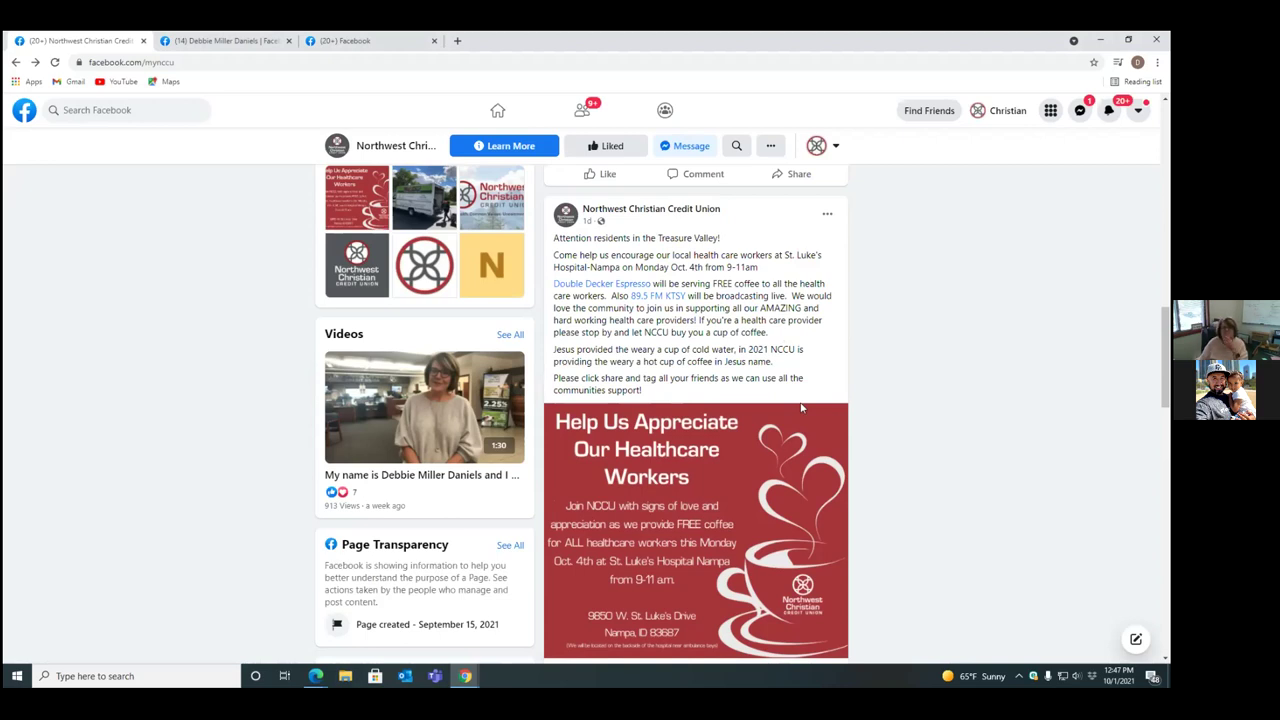
{"action": "left_click", "coordinate": [458, 41]}
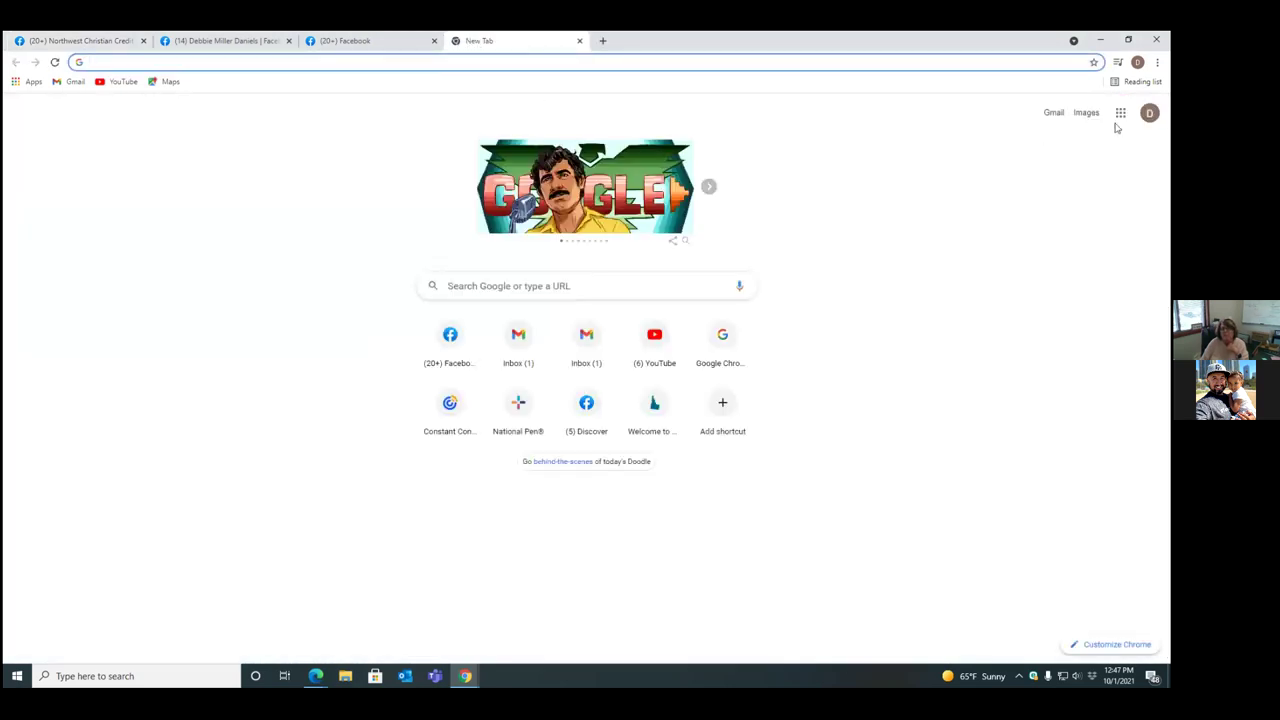
{"action": "left_click", "coordinate": [1097, 63]}
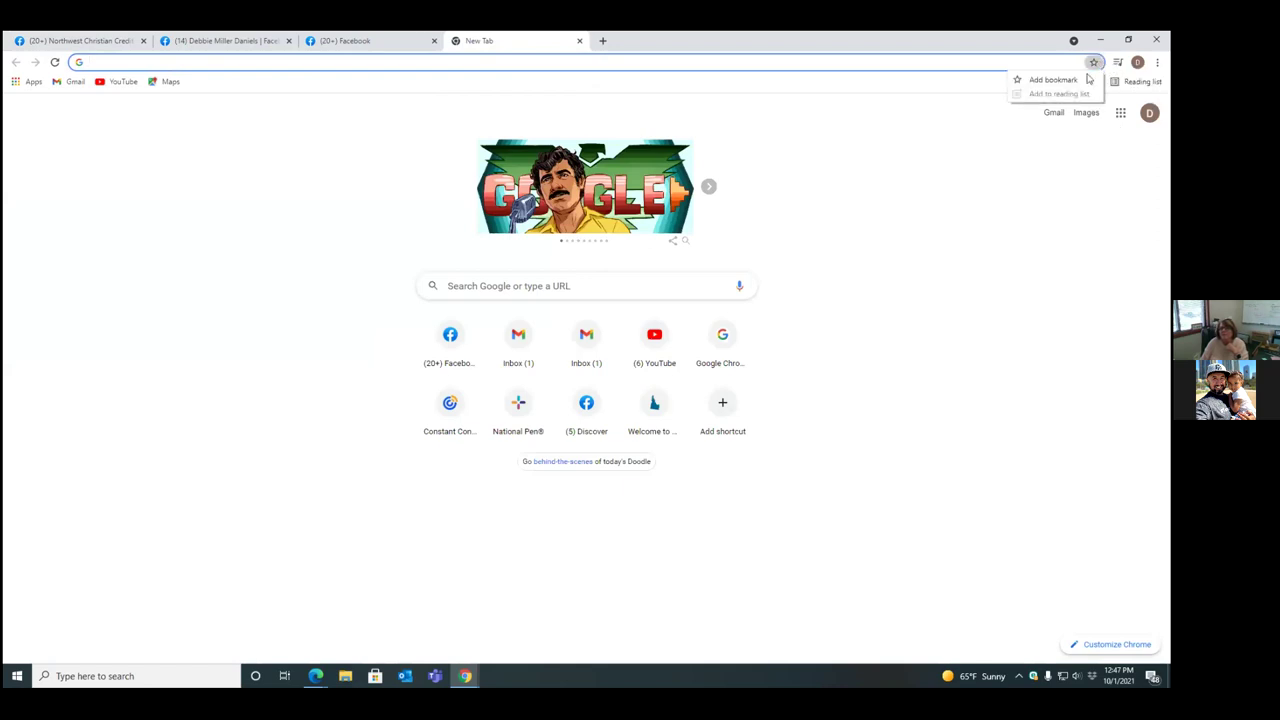
{"action": "left_click", "coordinate": [970, 174]}
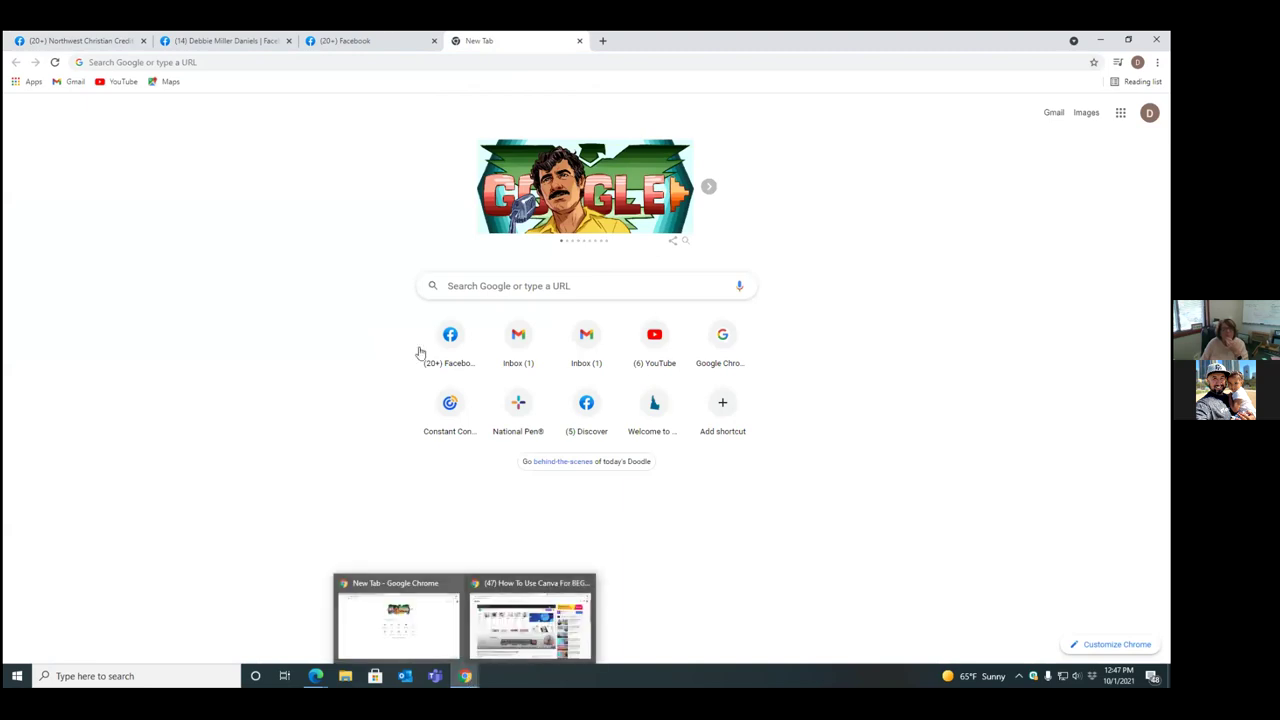
Step: Open Ads Manager from the Facebook home page and switch to the Northwest Christian Credit Union ad account
{"action": "left_click", "coordinate": [409, 47]}
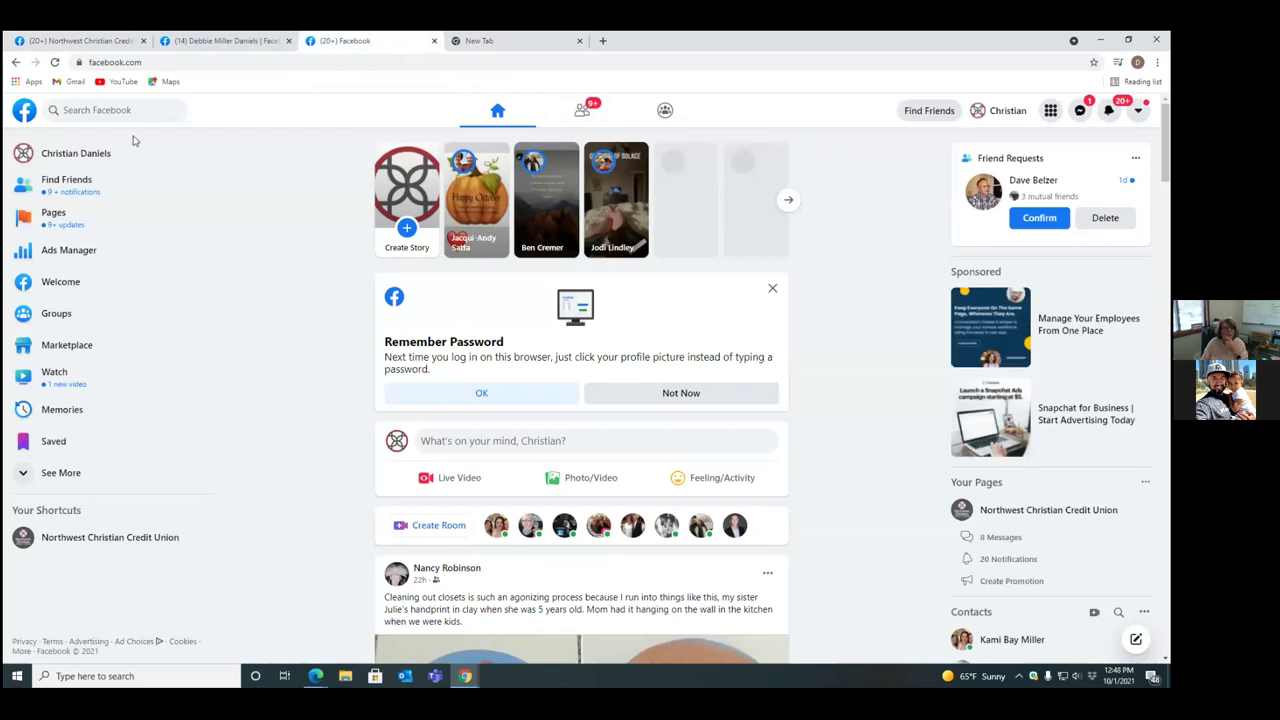
{"action": "left_click", "coordinate": [101, 253]}
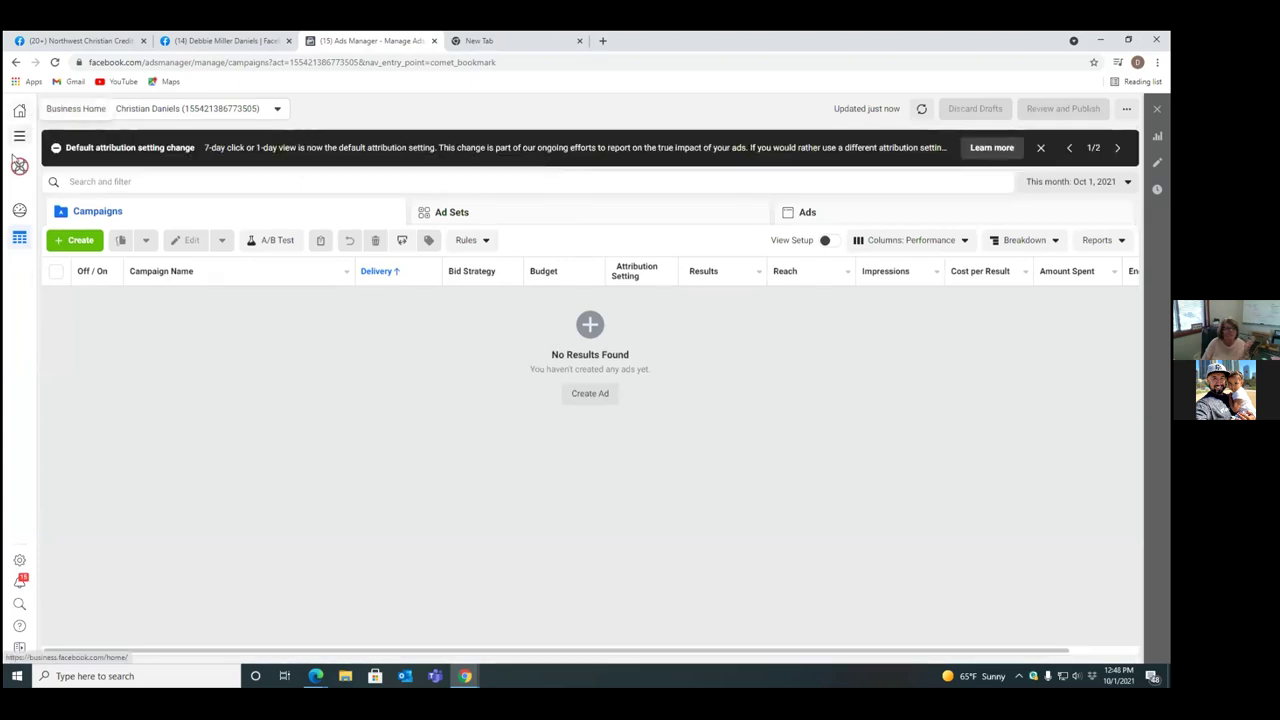
{"action": "left_click", "coordinate": [278, 110]}
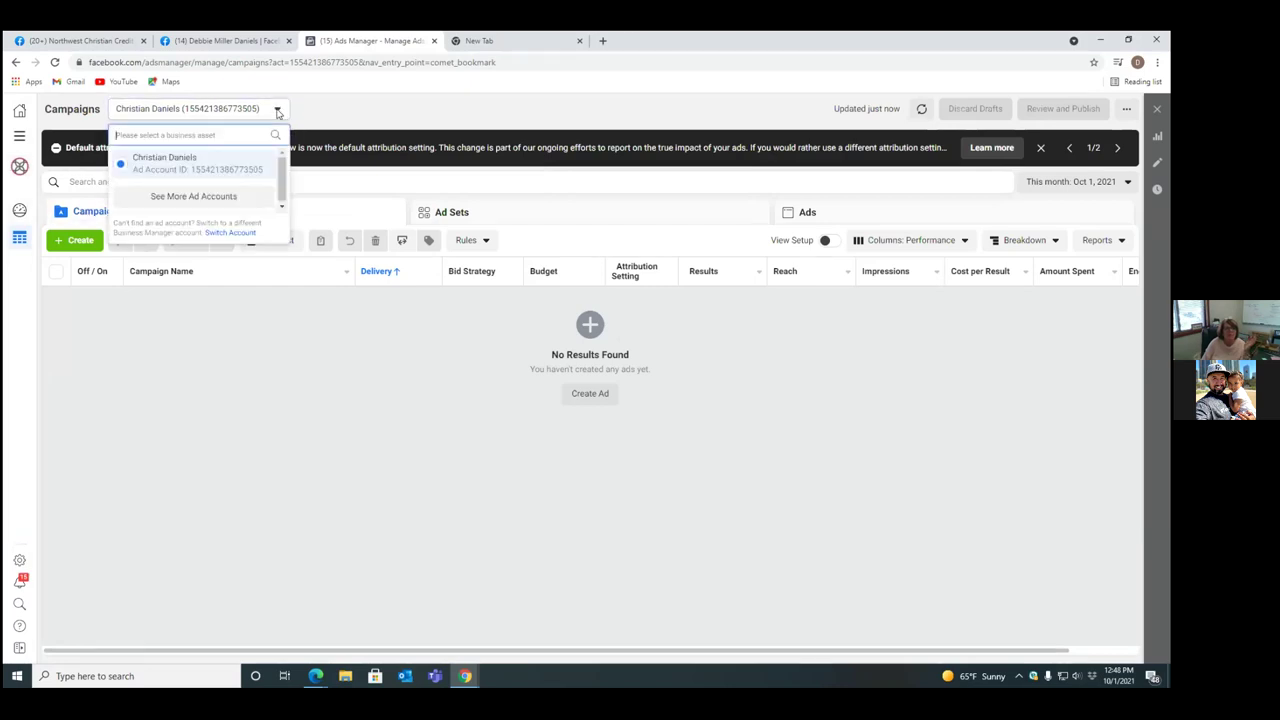
{"action": "left_click", "coordinate": [231, 197]}
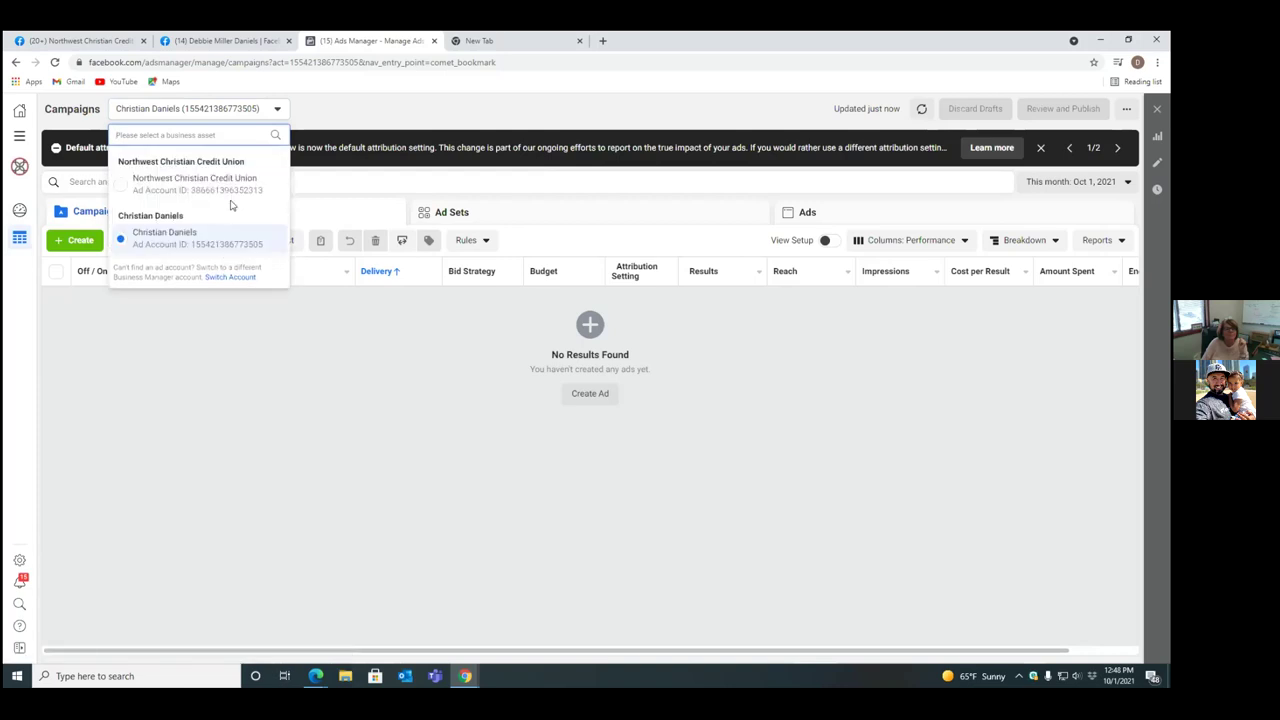
{"action": "left_click", "coordinate": [118, 185]}
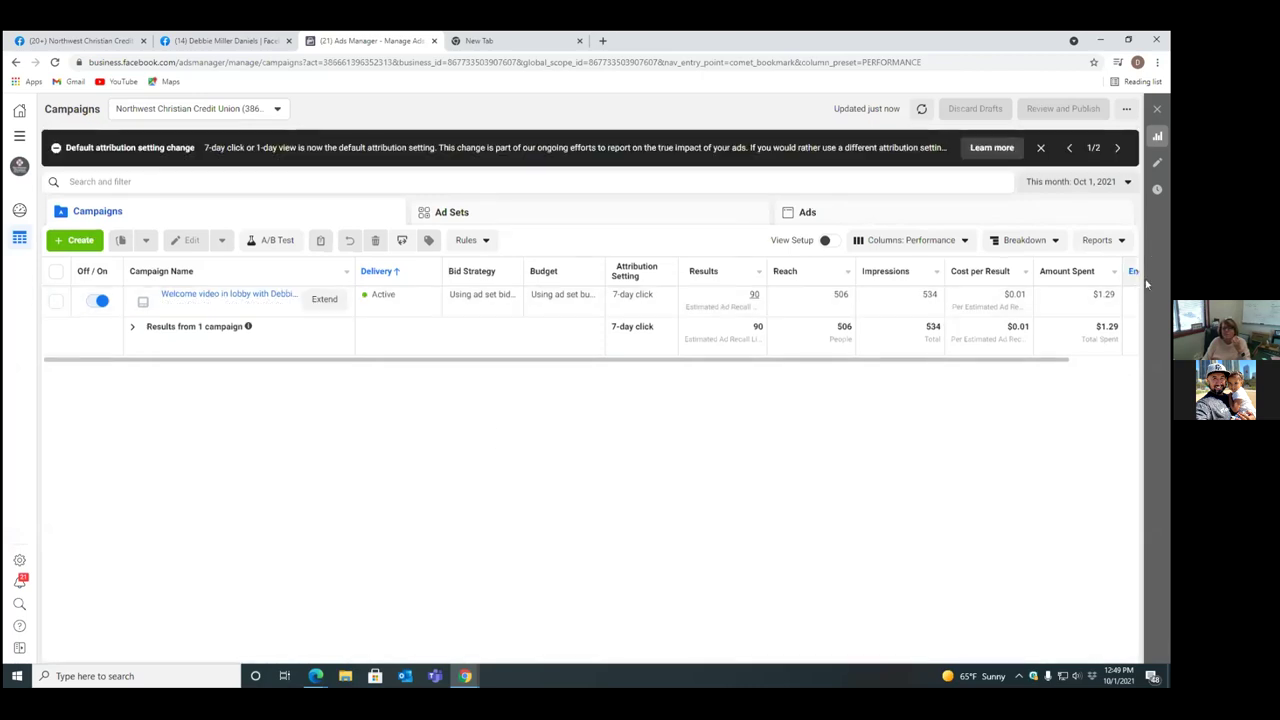
{"action": "left_click_drag", "start_coordinate": [1072, 359], "coordinate": [1137, 357]}
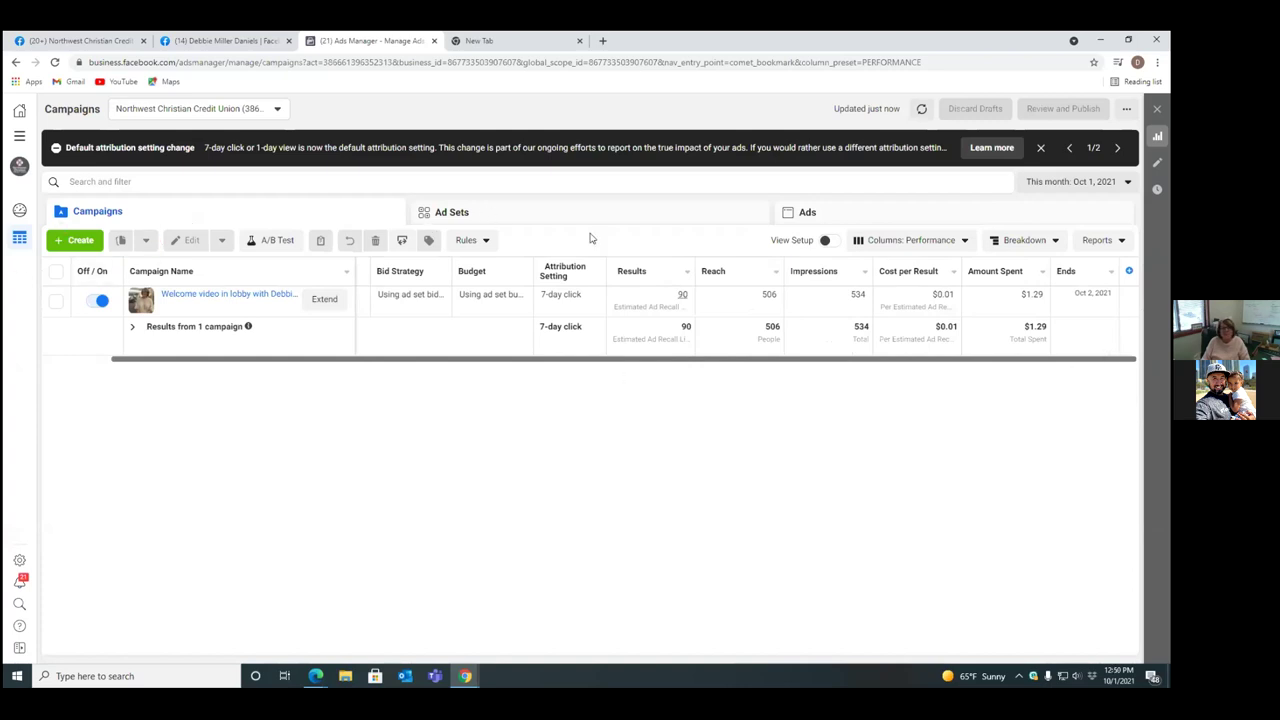
Step: Start a new campaign with the Engagement objective, dismissing the support team notice
{"action": "left_click", "coordinate": [88, 243]}
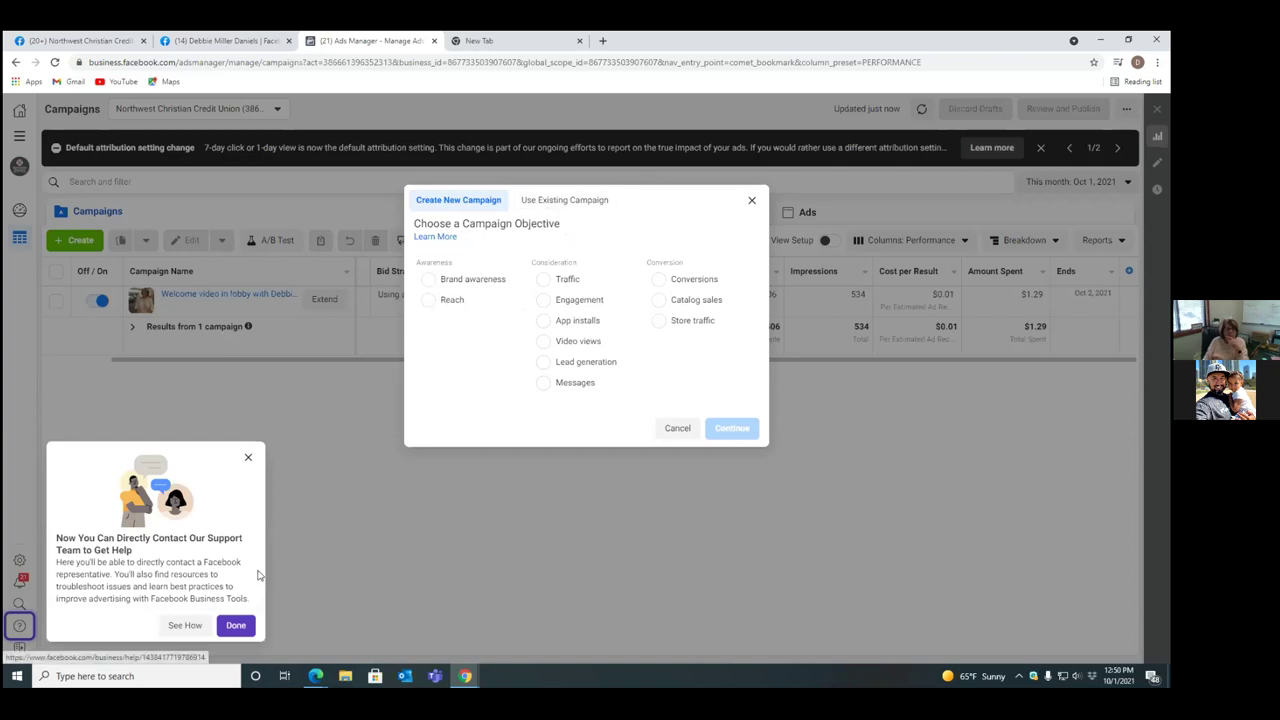
{"action": "left_click", "coordinate": [238, 625]}
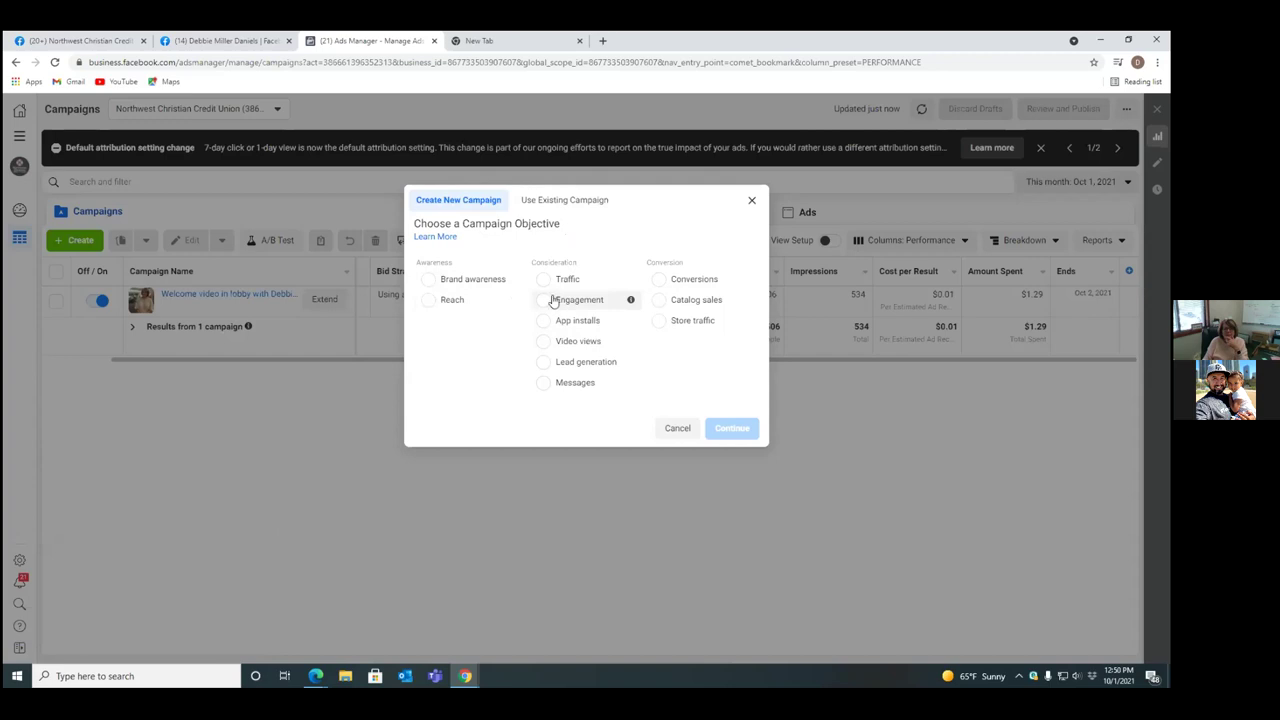
{"action": "left_click", "coordinate": [549, 303]}
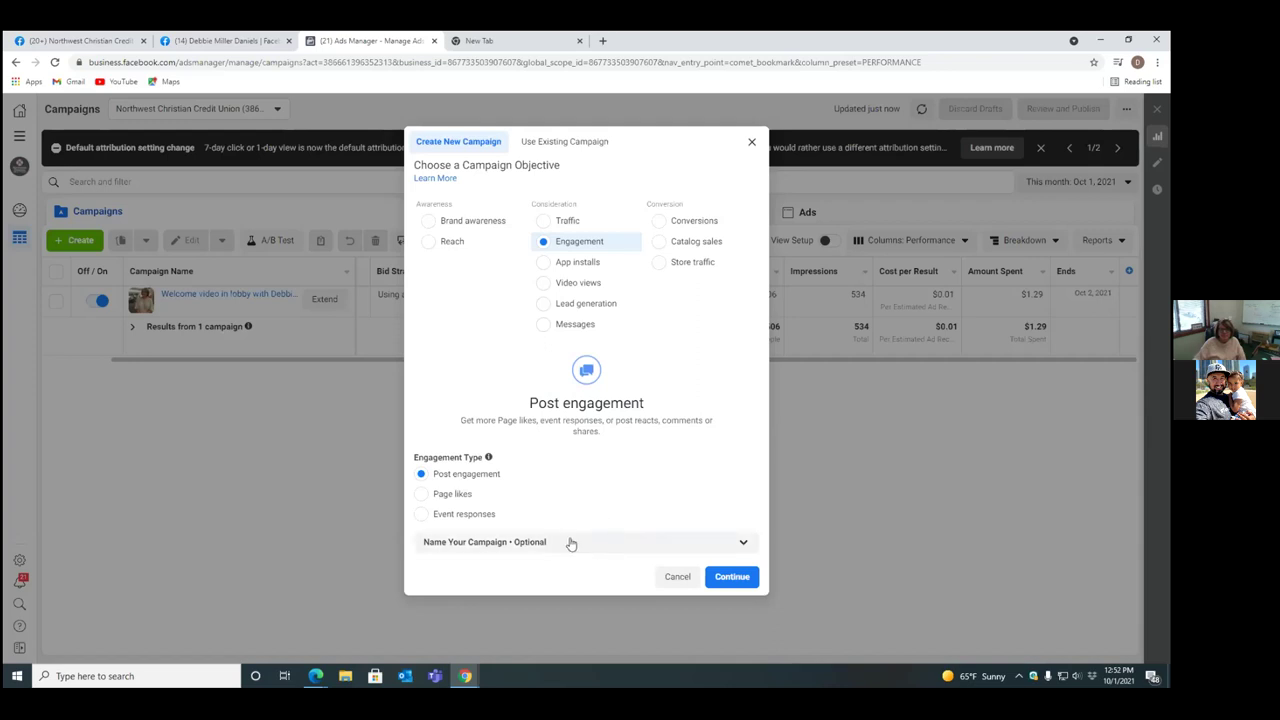
Step: Name the new campaign "Free Coffee for St. Luke's - image ad (engagement)"
{"action": "left_click", "coordinate": [744, 543]}
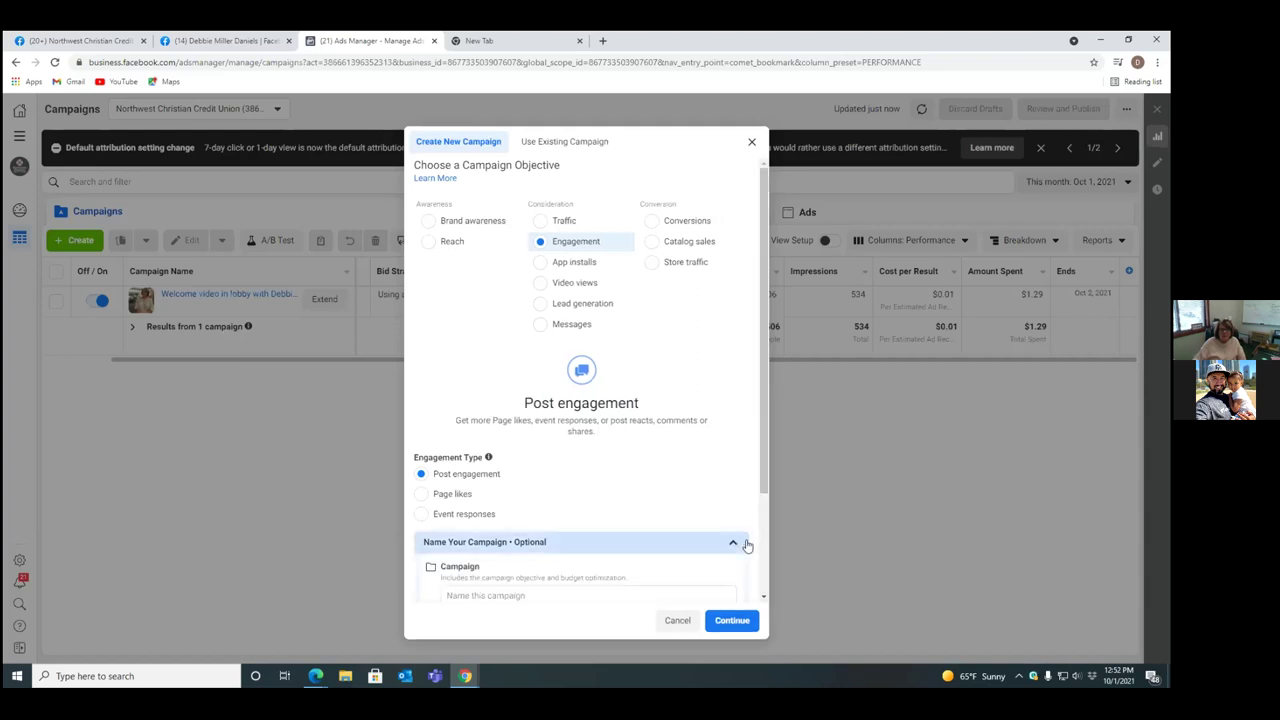
{"action": "scroll", "coordinate": [746, 545], "scroll_direction": "down", "scroll_amount": 1}
{"action": "scroll", "coordinate": [746, 545], "scroll_direction": "down", "scroll_amount": 1}
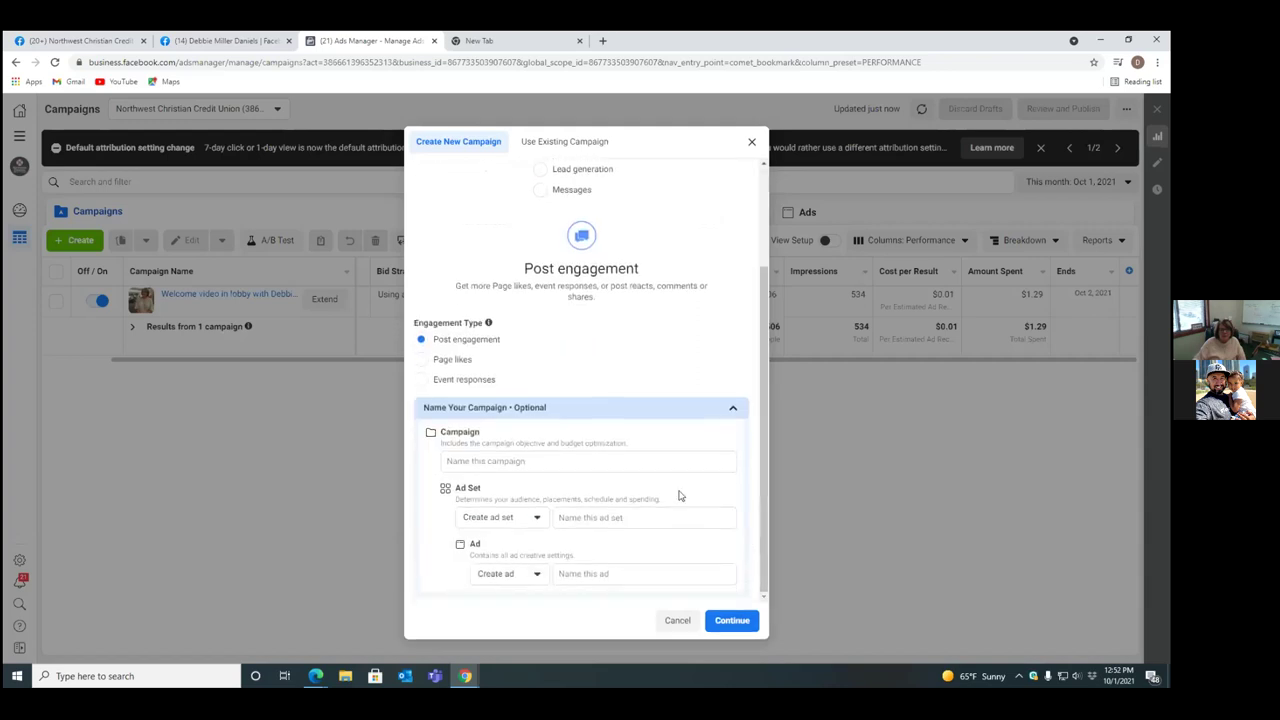
{"action": "left_click", "coordinate": [568, 463]}
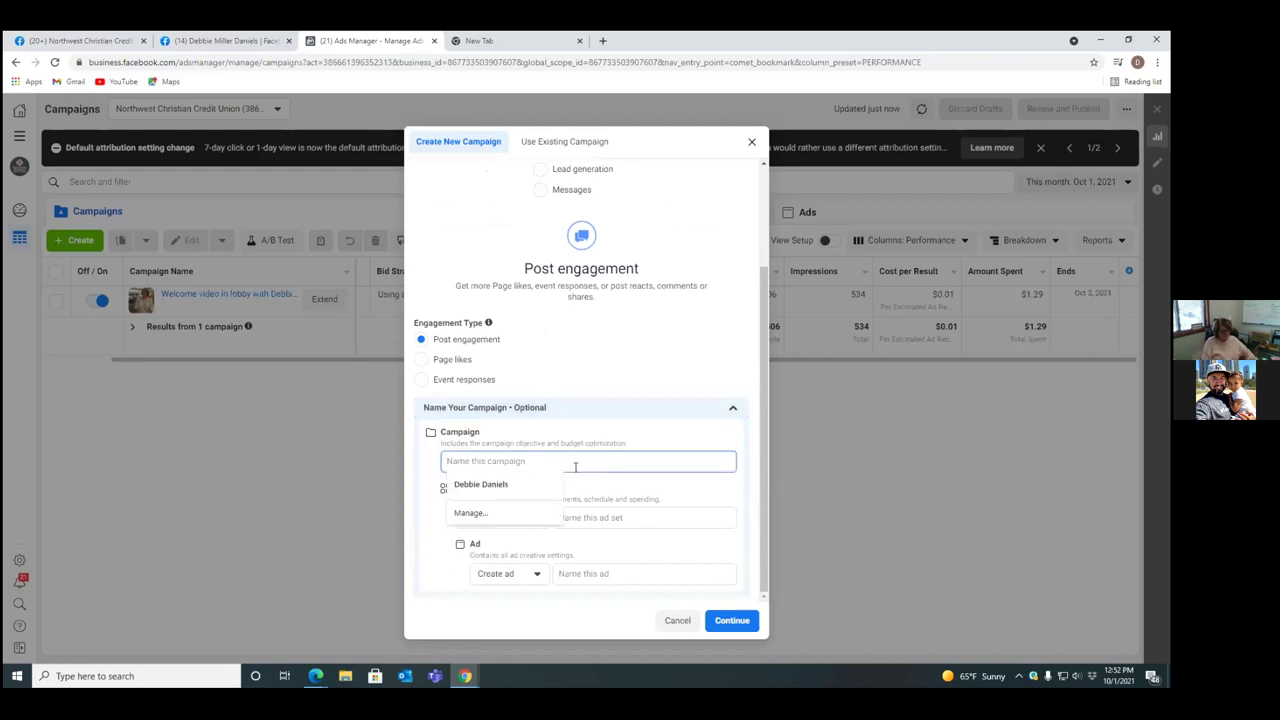
{"action": "type", "text": "Free Coffee for"}
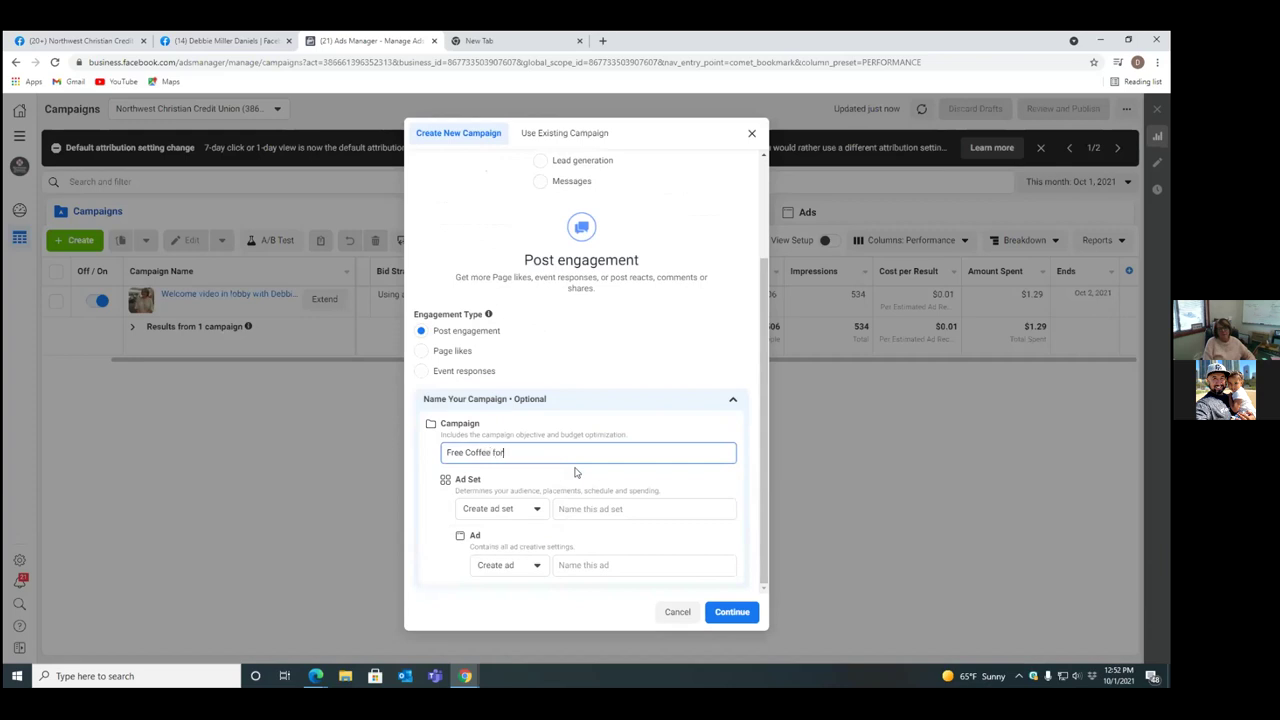
{"action": "type", "text": " Hea"}
{"action": "key", "text": "BackSpace"}
{"action": "key", "text": "BackSpace"}
{"action": "type", "text": "St. Lukes"}
{"action": "key", "text": "BackSpace"}
{"action": "type", "text": "'s"}
{"action": "key", "text": "BackSpace"}
{"action": "key", "text": "BackSpace"}
{"action": "type", "text": "'s"}
{"action": "type", "text": "- image ad (engagement)"}
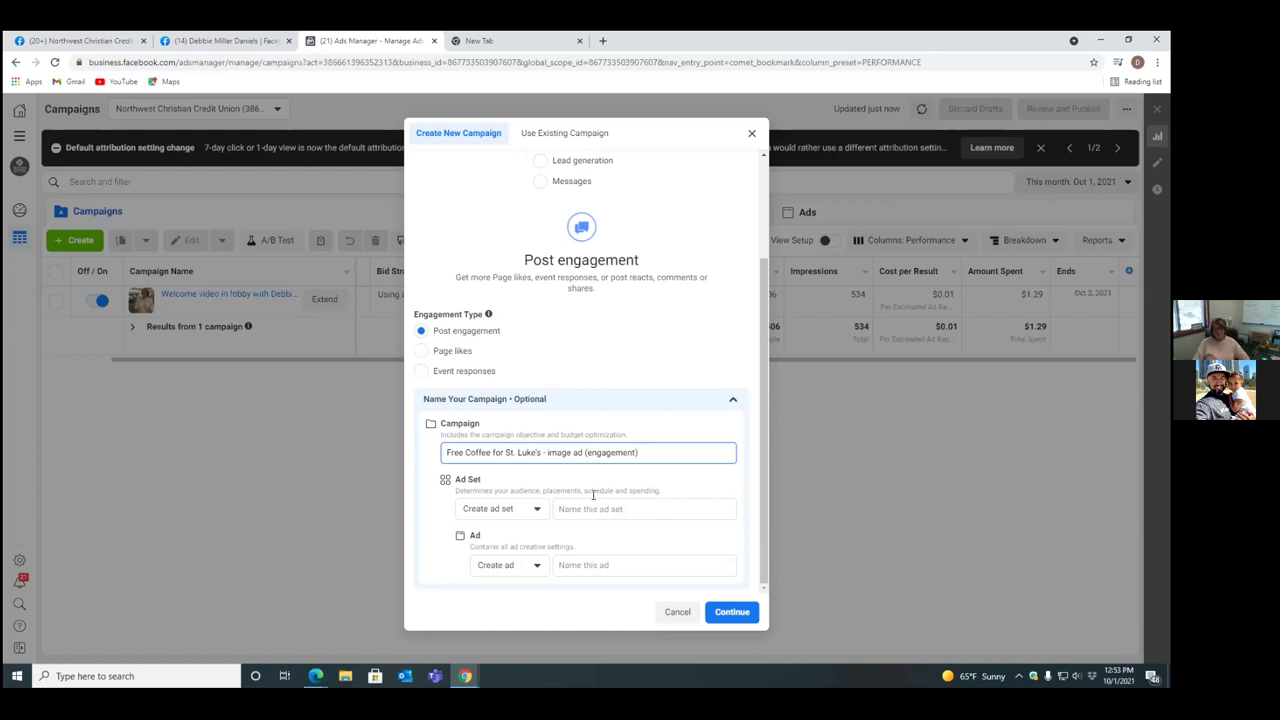
Step: Keep the option to create an ad set and name it "Treasure Valley ($10 a day)"
{"action": "left_click", "coordinate": [536, 511]}
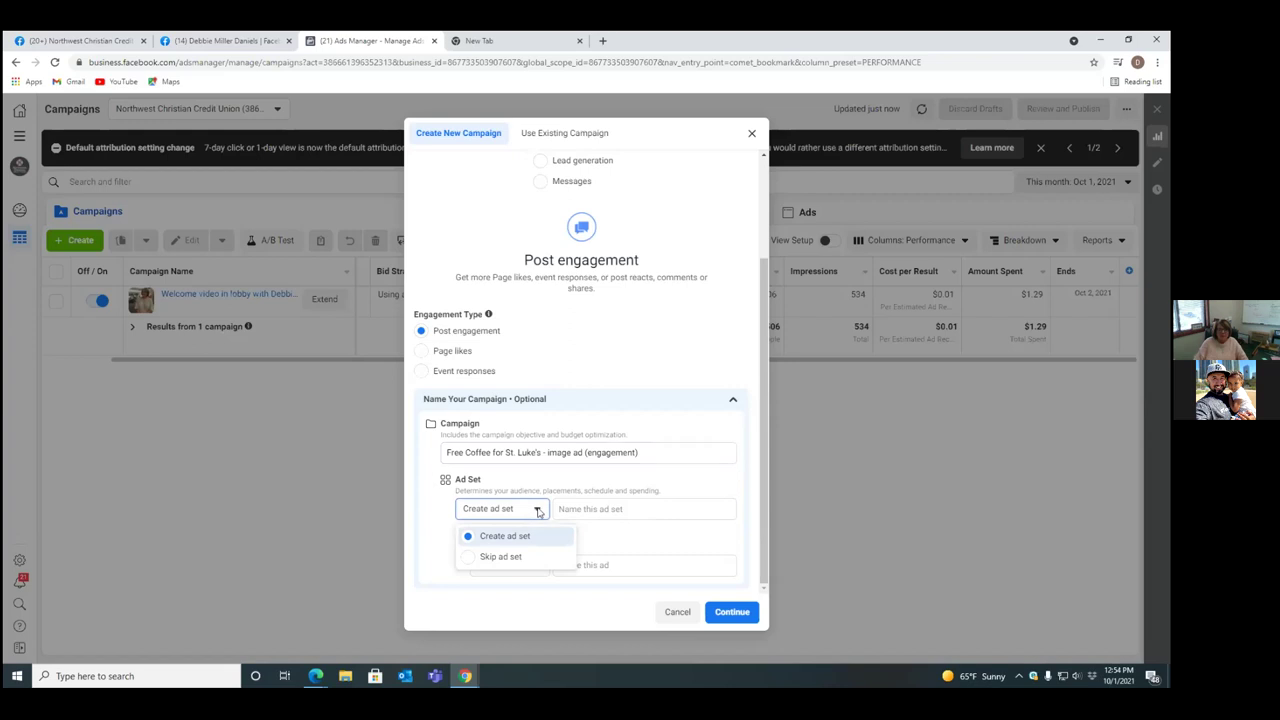
{"action": "left_click", "coordinate": [540, 537]}
{"action": "left_click", "coordinate": [625, 512]}
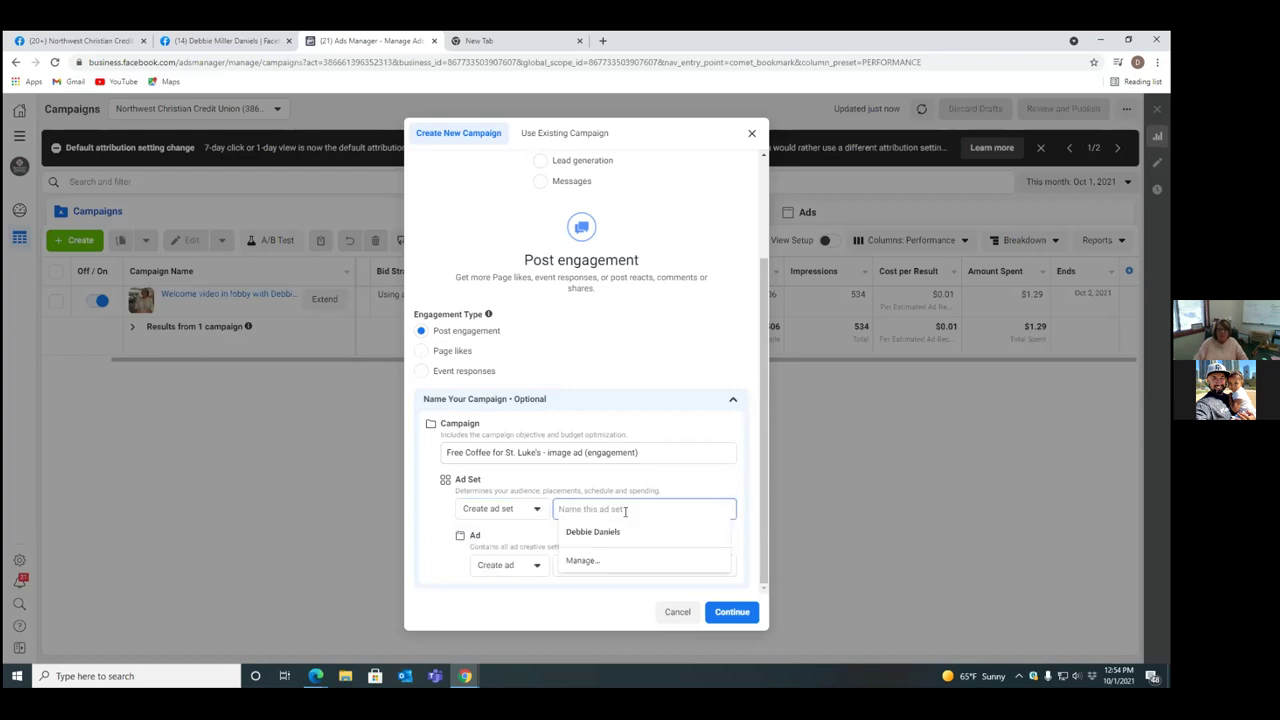
{"action": "type", "text": "F"}
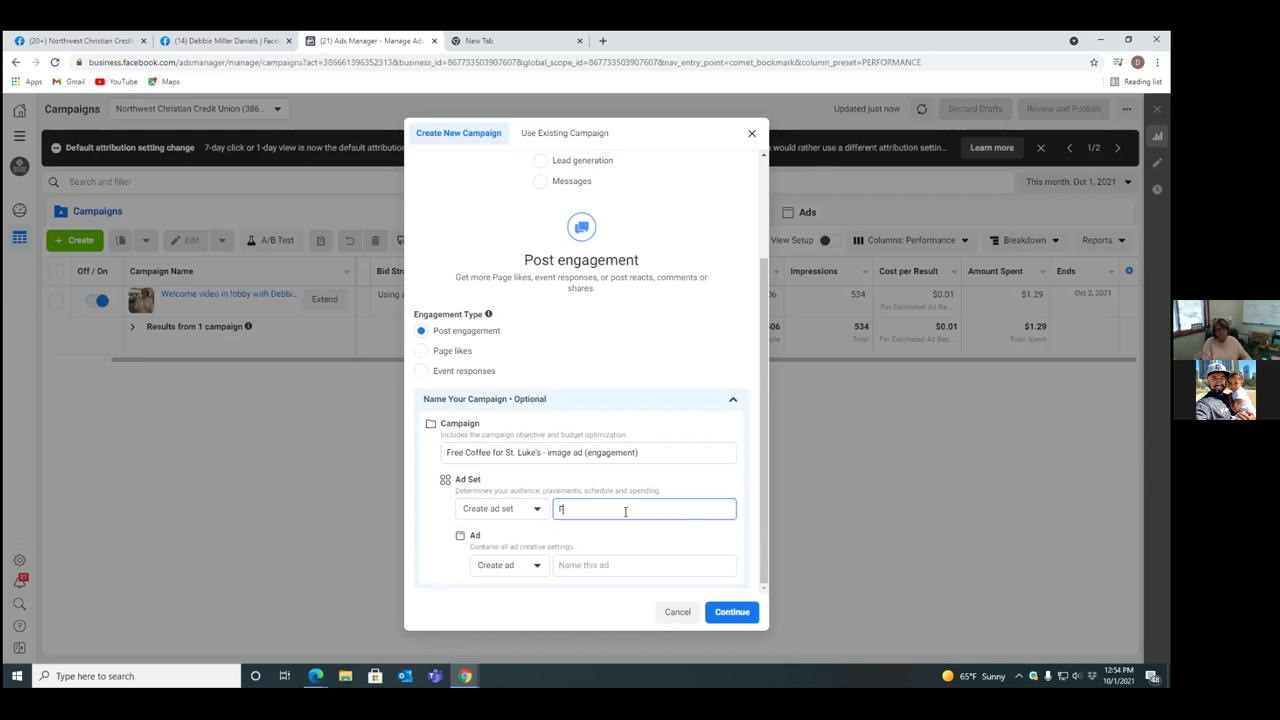
{"action": "type", "text": "ree"}
{"action": "key", "text": "BackSpace"}
{"action": "key", "text": "BackSpace"}
{"action": "key", "text": "BackSpace"}
{"action": "key", "text": "BackSpace"}
{"action": "type", "text": "Treatsu"}
{"action": "key", "text": "BackSpace"}
{"action": "key", "text": "BackSpace"}
{"action": "key", "text": "BackSpace"}
{"action": "key", "text": "BackSpace"}
{"action": "type", "text": "asure"}
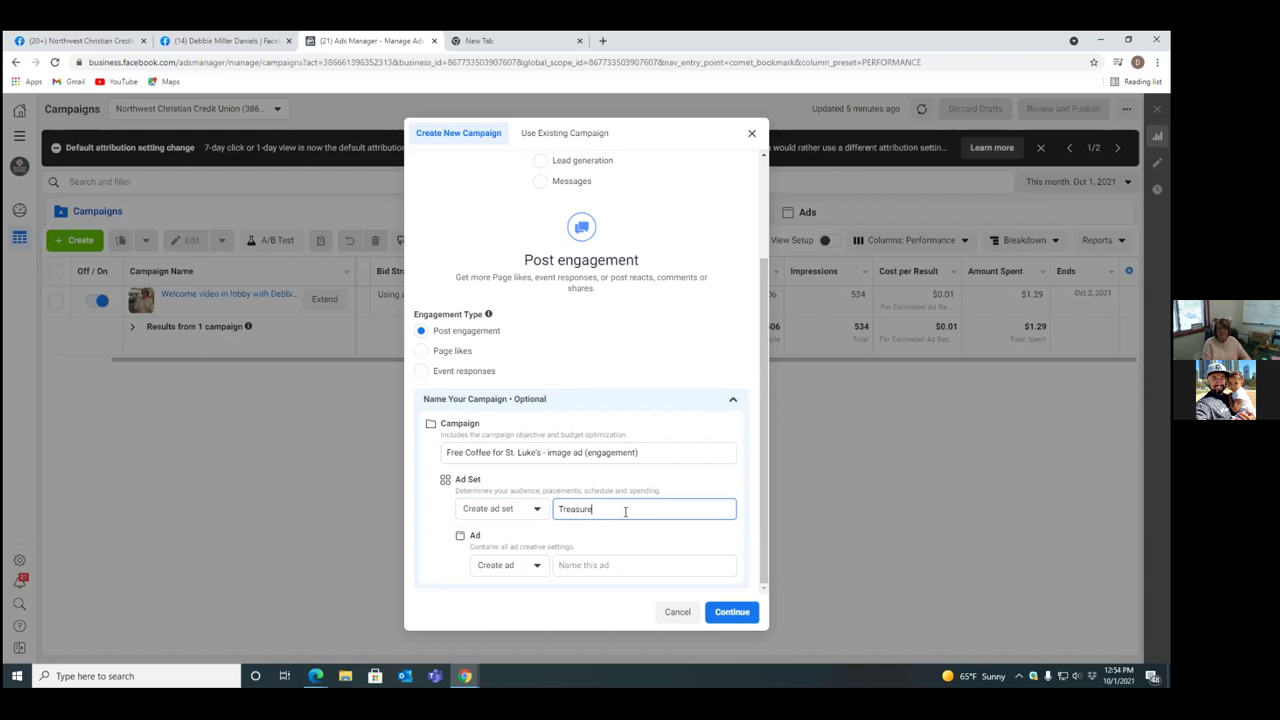
{"action": "type", "text": " Valley ("}
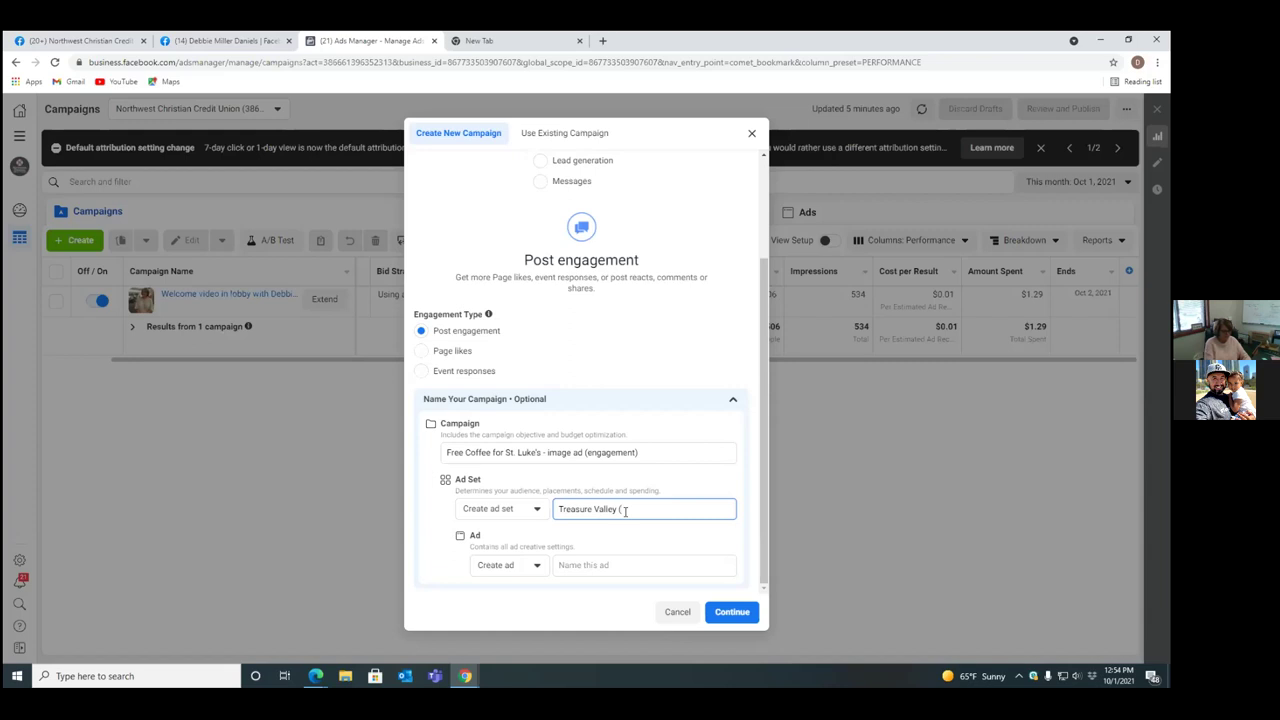
{"action": "type", "text": "$10 ads"}
{"action": "type", "text": "y"}
{"action": "key", "text": "BackSpace"}
{"action": "key", "text": "BackSpace"}
{"action": "type", "text": "day)"}
Step: Name the ad "red coffee image" and continue to the campaign's detailed settings
{"action": "left_click", "coordinate": [592, 565]}
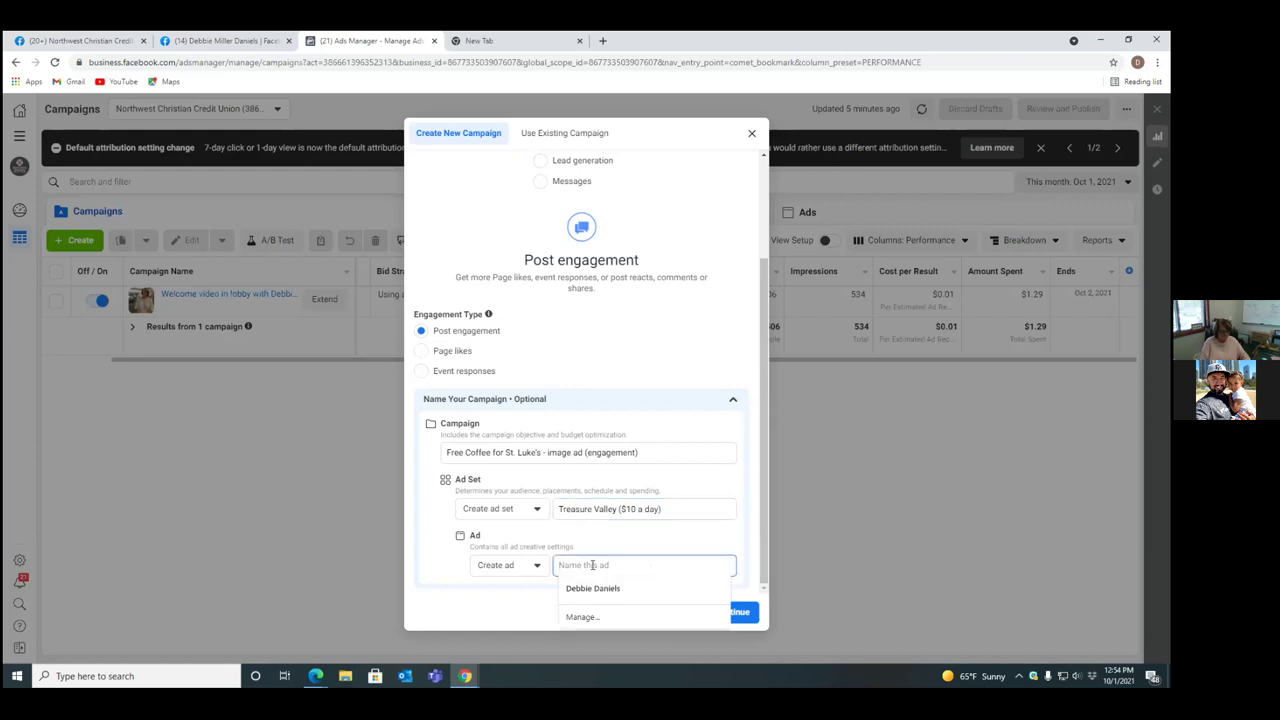
{"action": "type", "text": "red"}
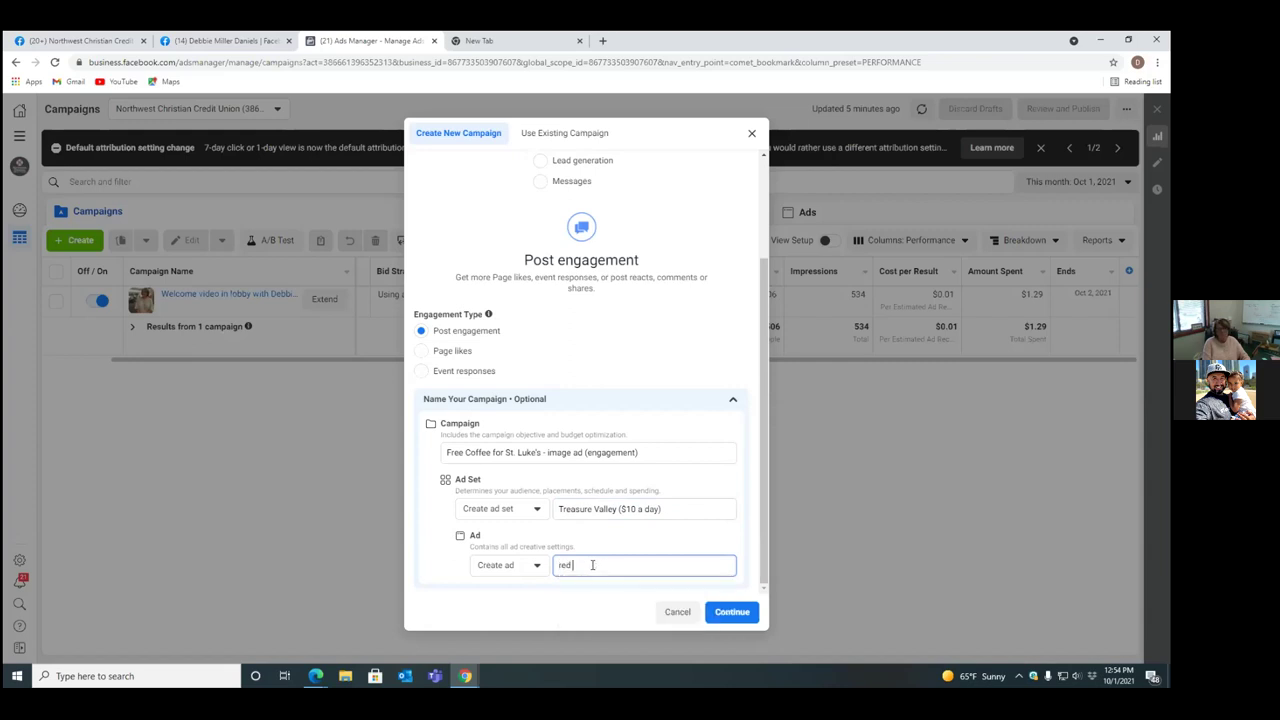
{"action": "type", "text": " coffee image"}
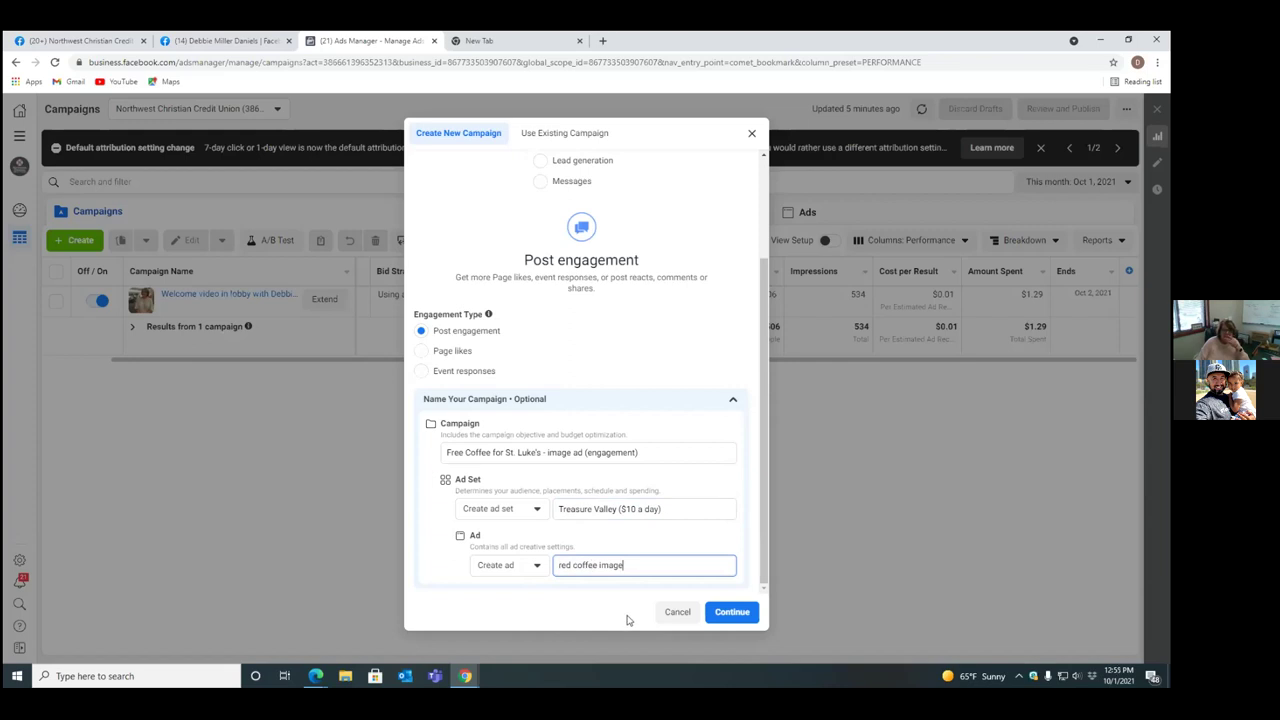
{"action": "left_click", "coordinate": [730, 618]}
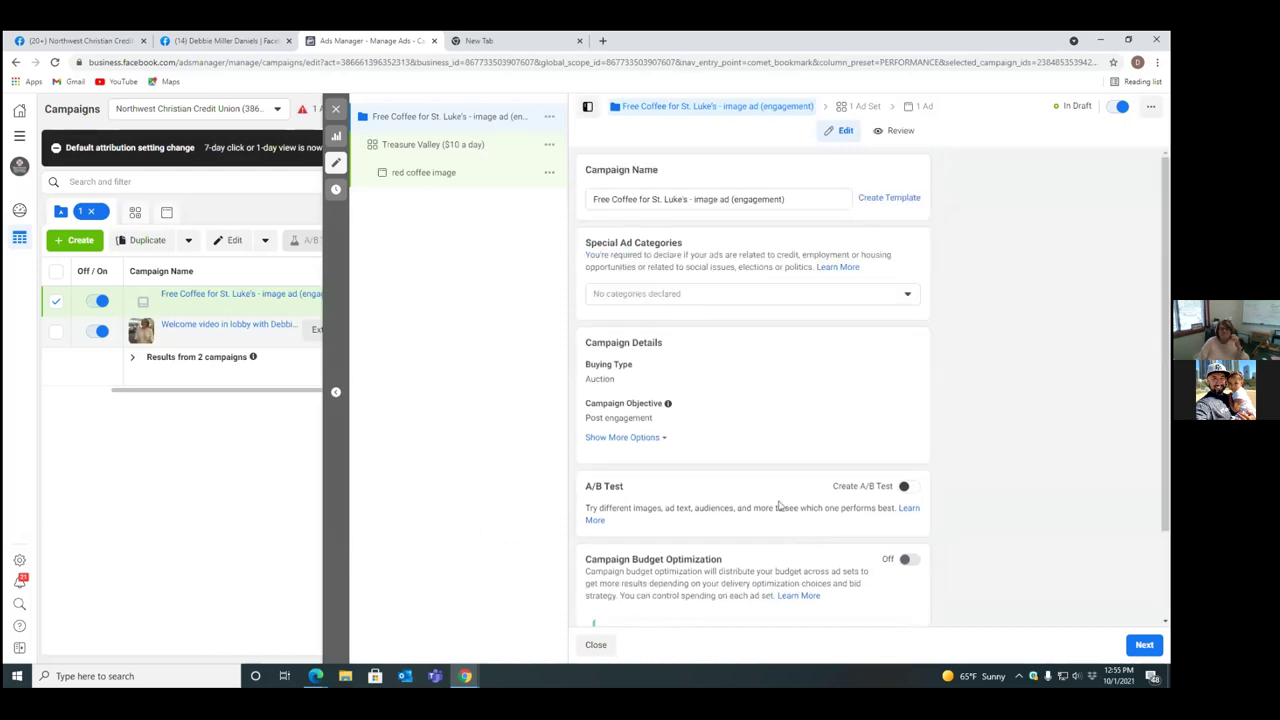
Step: Declare Credit as the campaign's special ad category and review the remaining campaign settings
{"action": "left_click", "coordinate": [908, 296]}
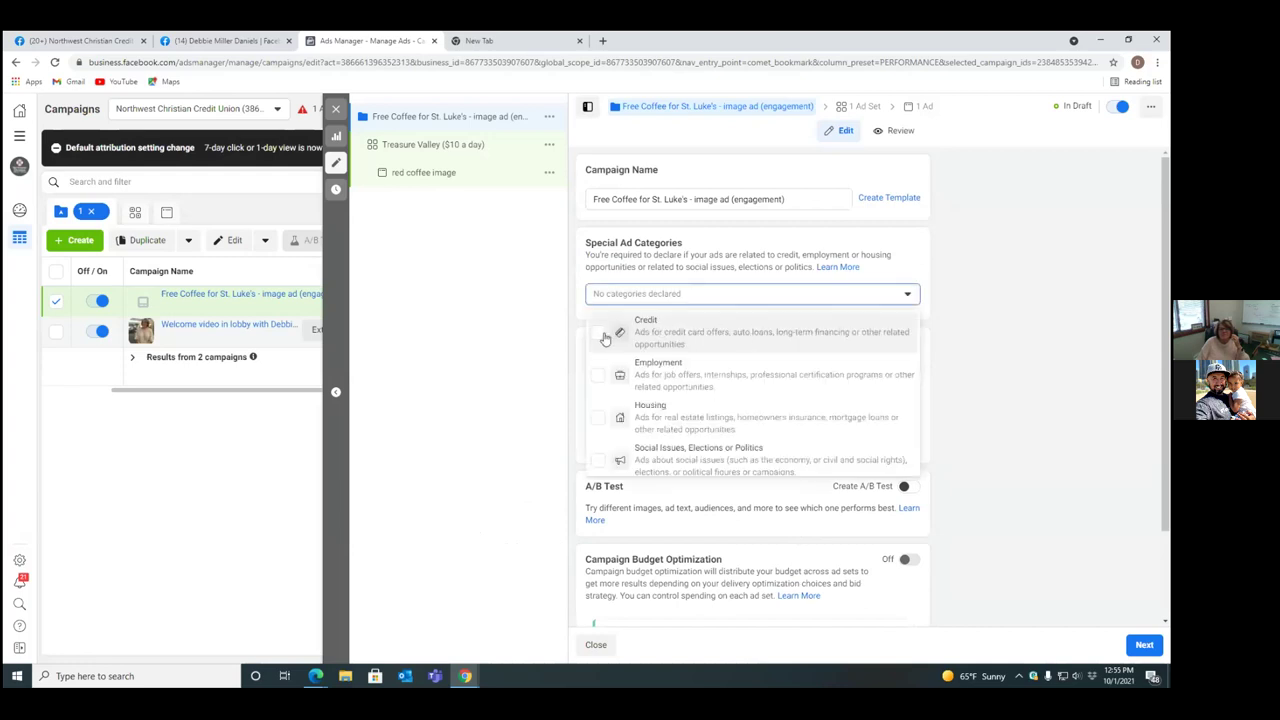
{"action": "left_click", "coordinate": [601, 333]}
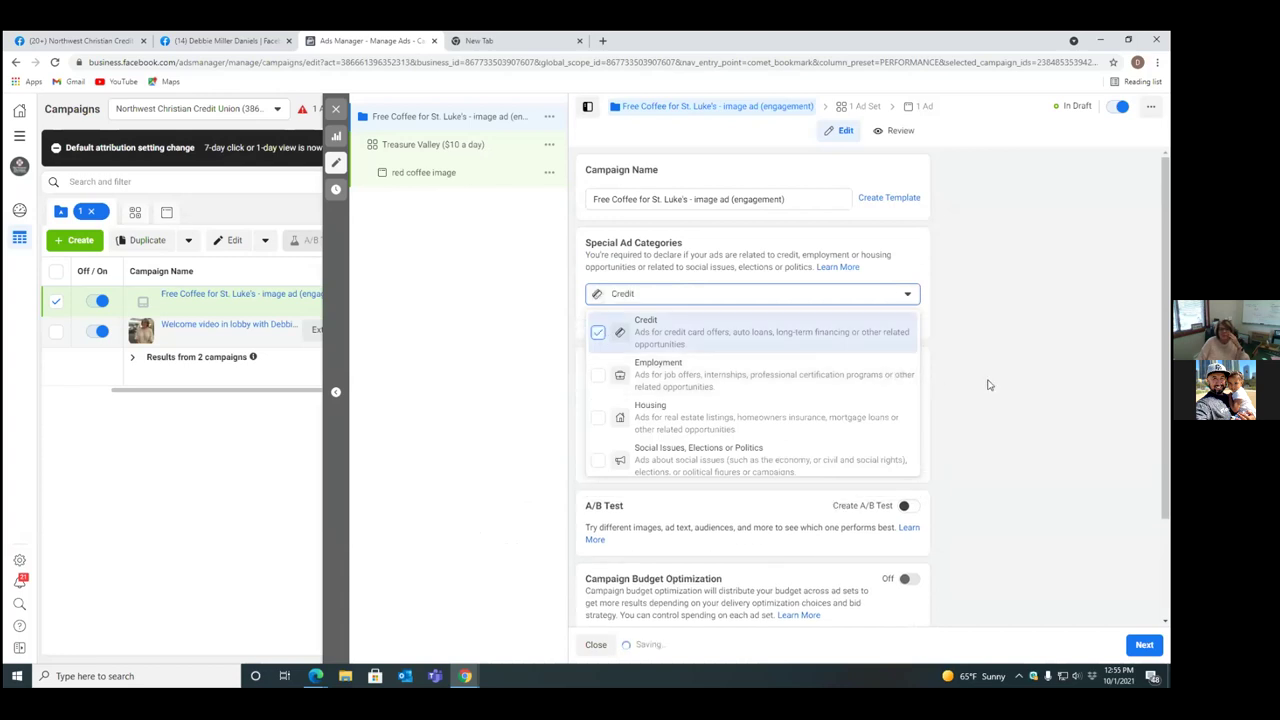
{"action": "scroll", "coordinate": [988, 385], "scroll_direction": "down", "scroll_amount": 1}
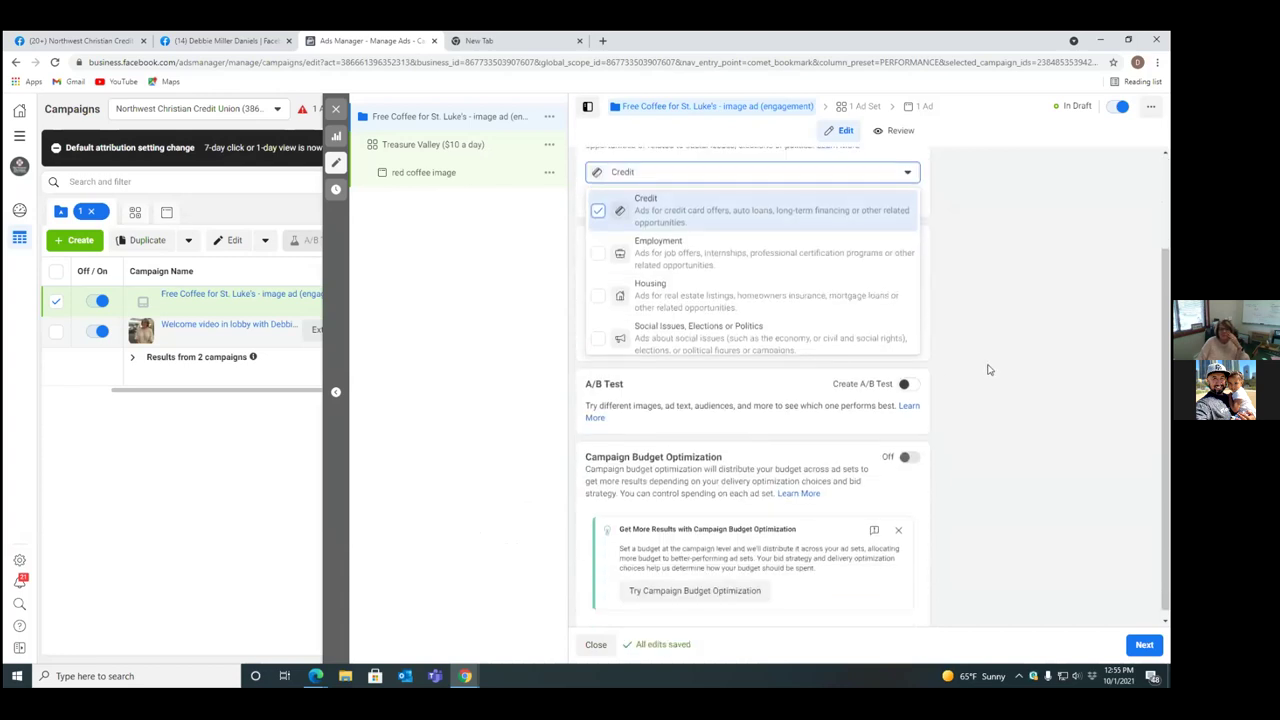
{"action": "left_click", "coordinate": [988, 369]}
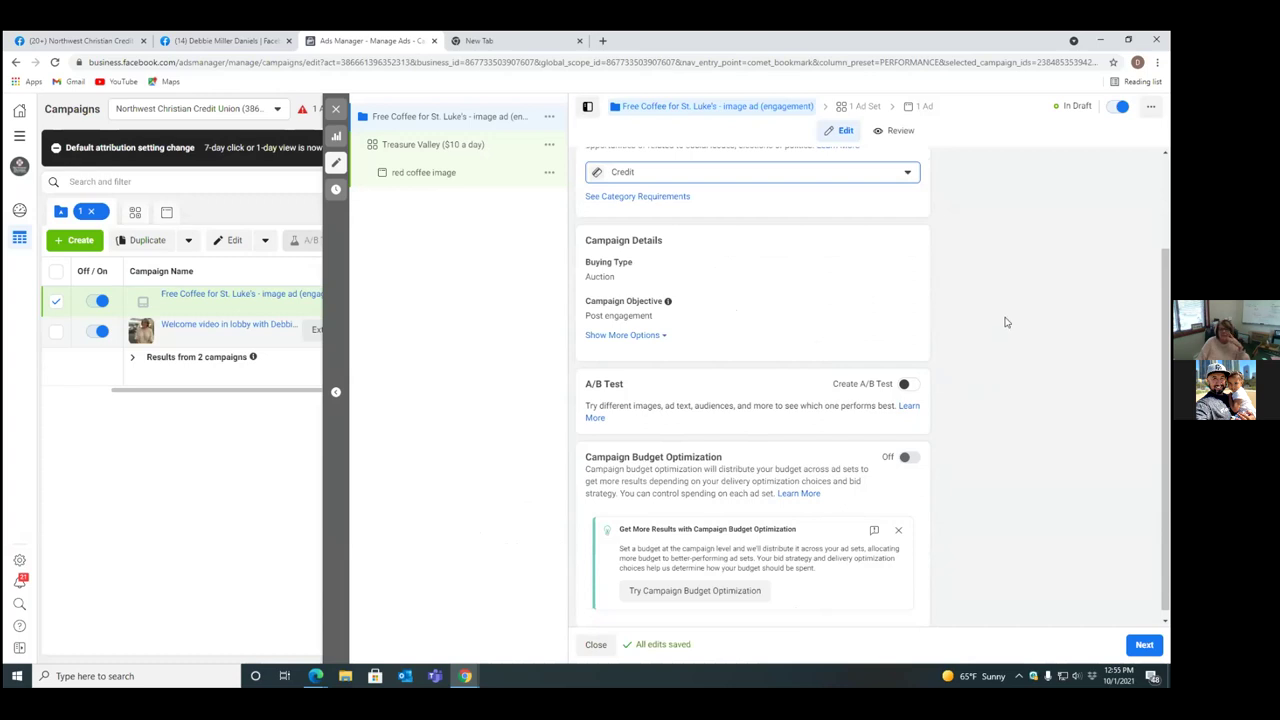
{"action": "scroll", "coordinate": [1006, 322], "scroll_direction": "up", "scroll_amount": 2}
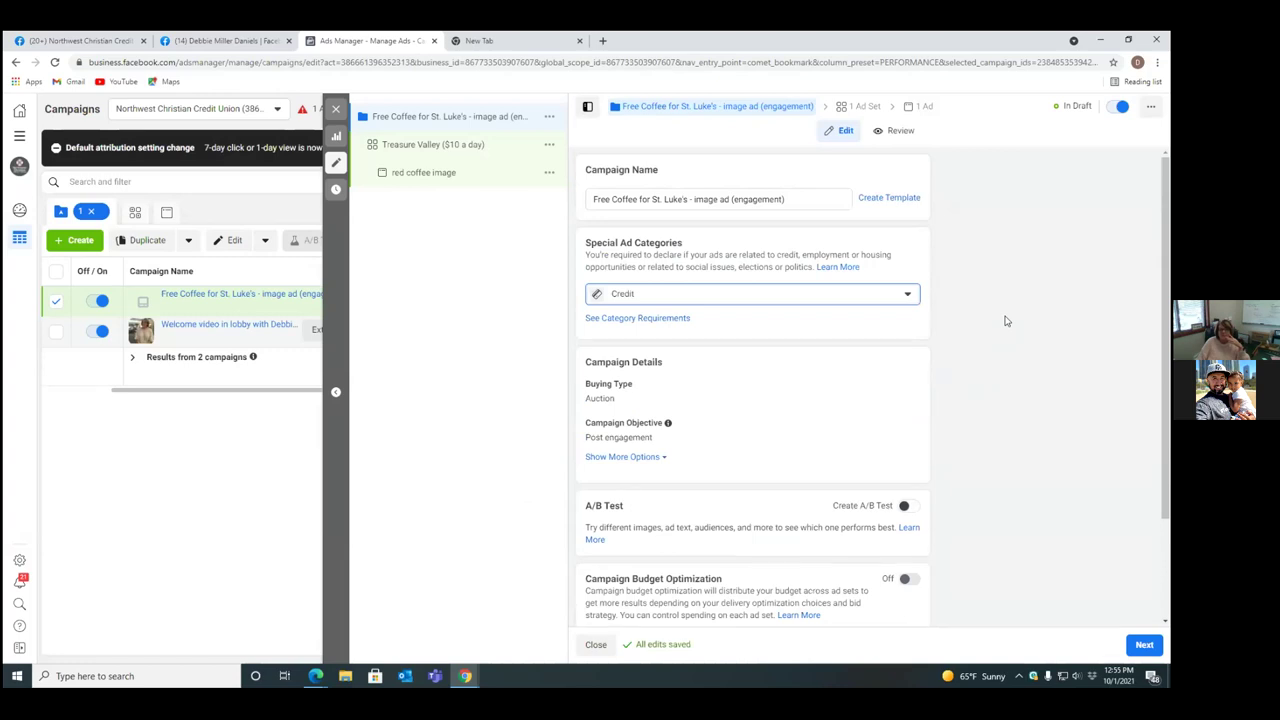
{"action": "scroll", "coordinate": [1006, 321], "scroll_direction": "down", "scroll_amount": 1}
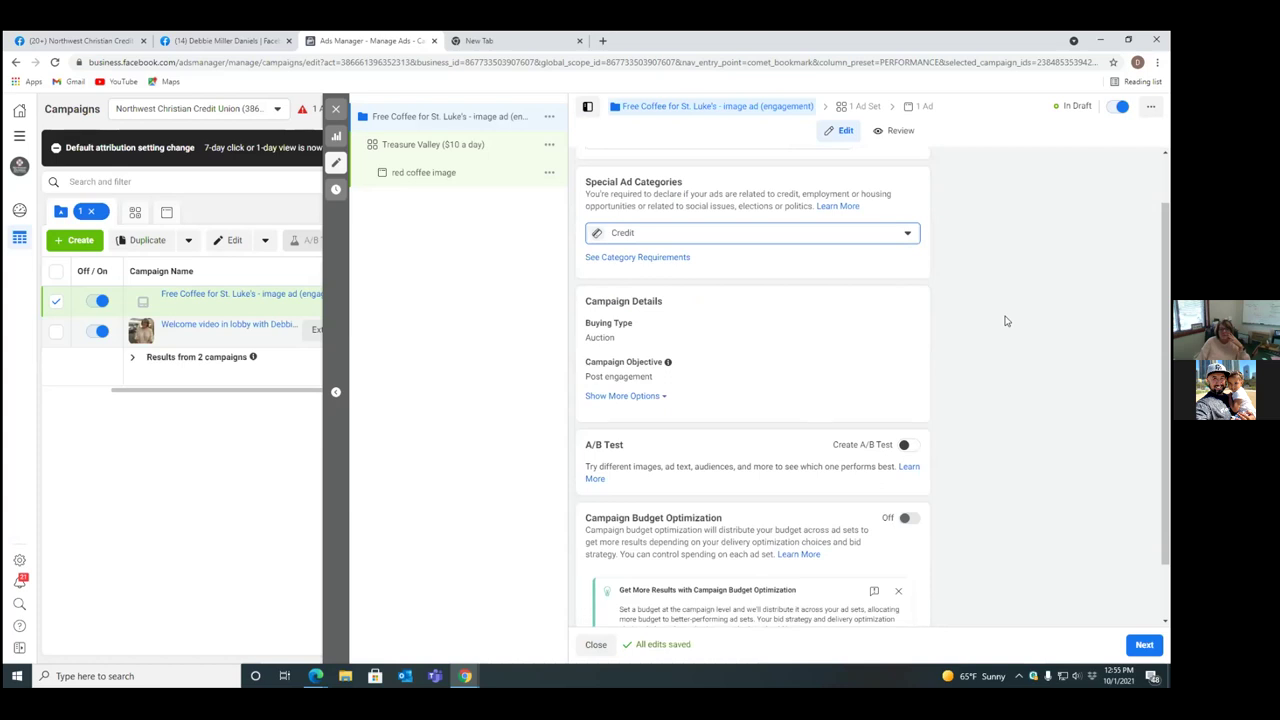
Step: Continue to the ad set settings and set the daily budget to $10.00
{"action": "scroll", "coordinate": [1006, 325], "scroll_direction": "down", "scroll_amount": 1}
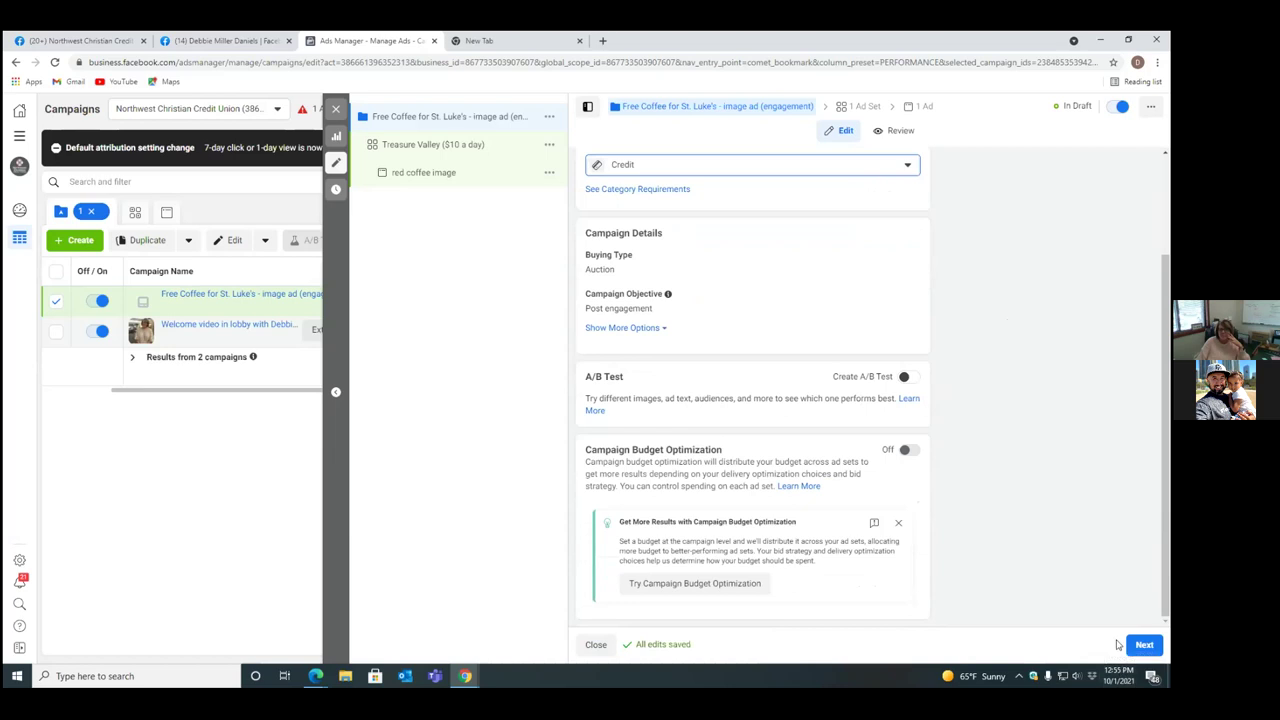
{"action": "left_click", "coordinate": [1145, 645]}
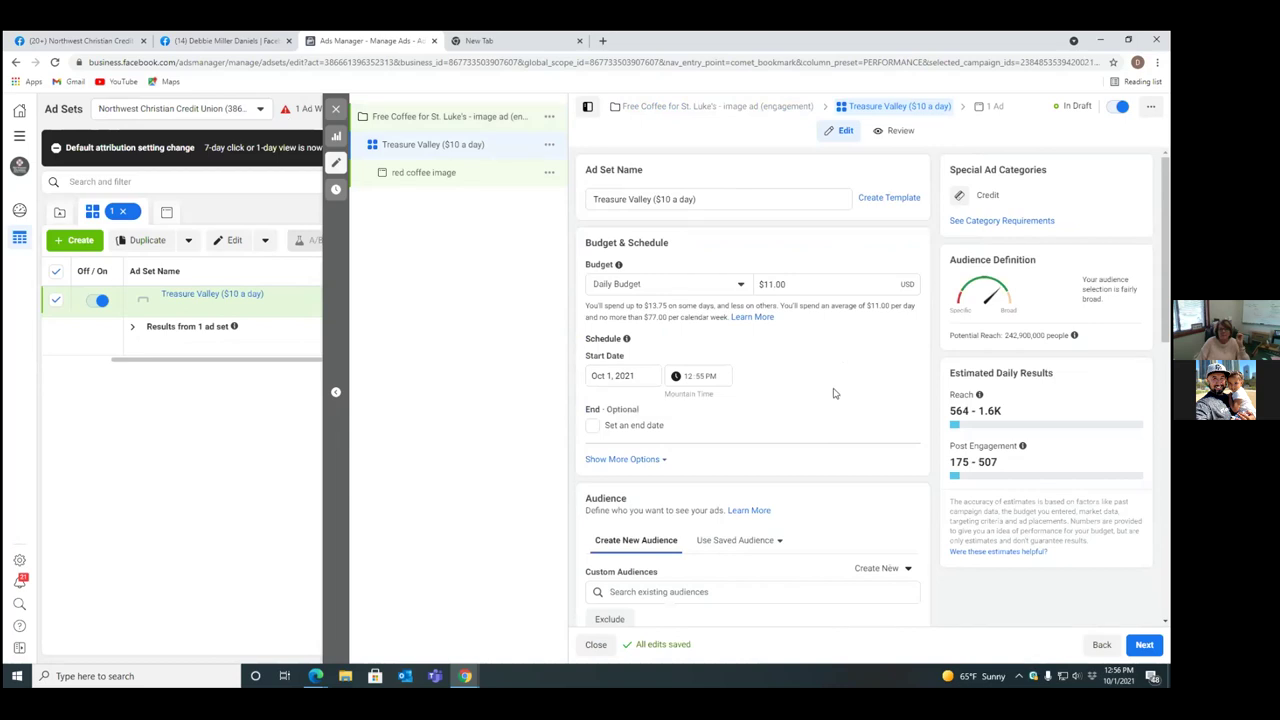
{"action": "left_click", "coordinate": [794, 284]}
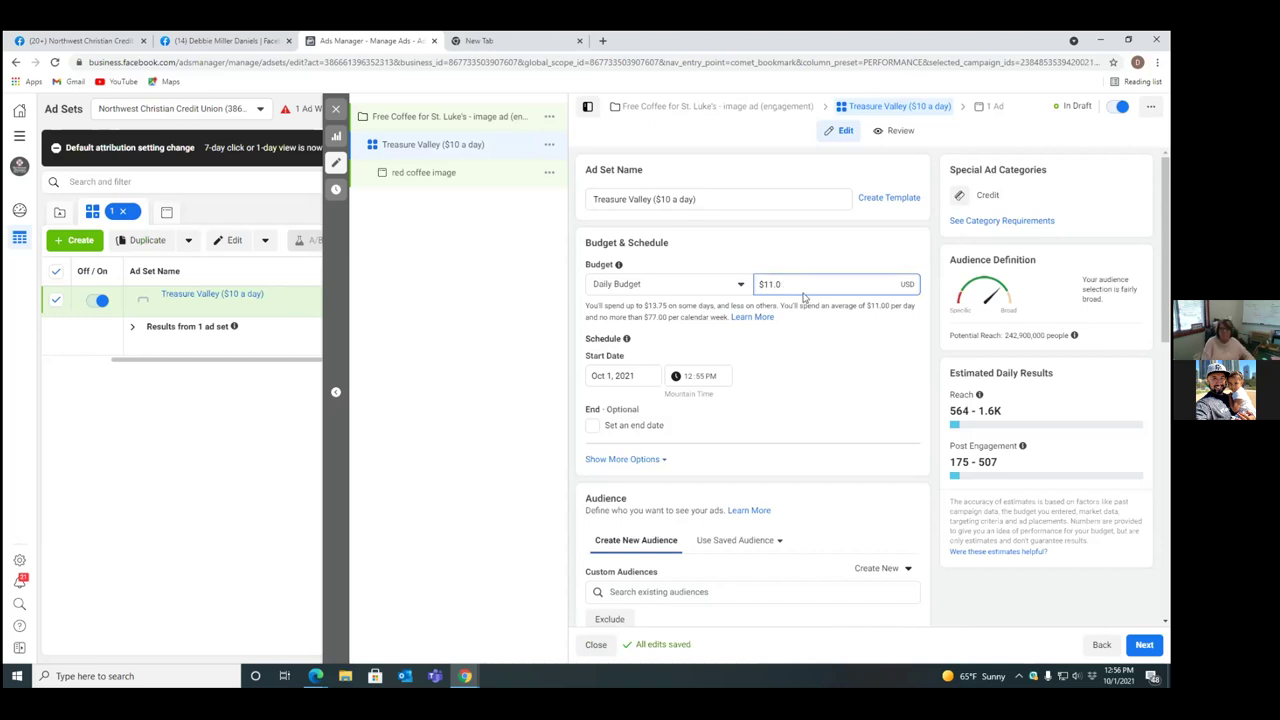
{"action": "key", "text": "BackSpace"}
{"action": "type", "text": "0.00"}
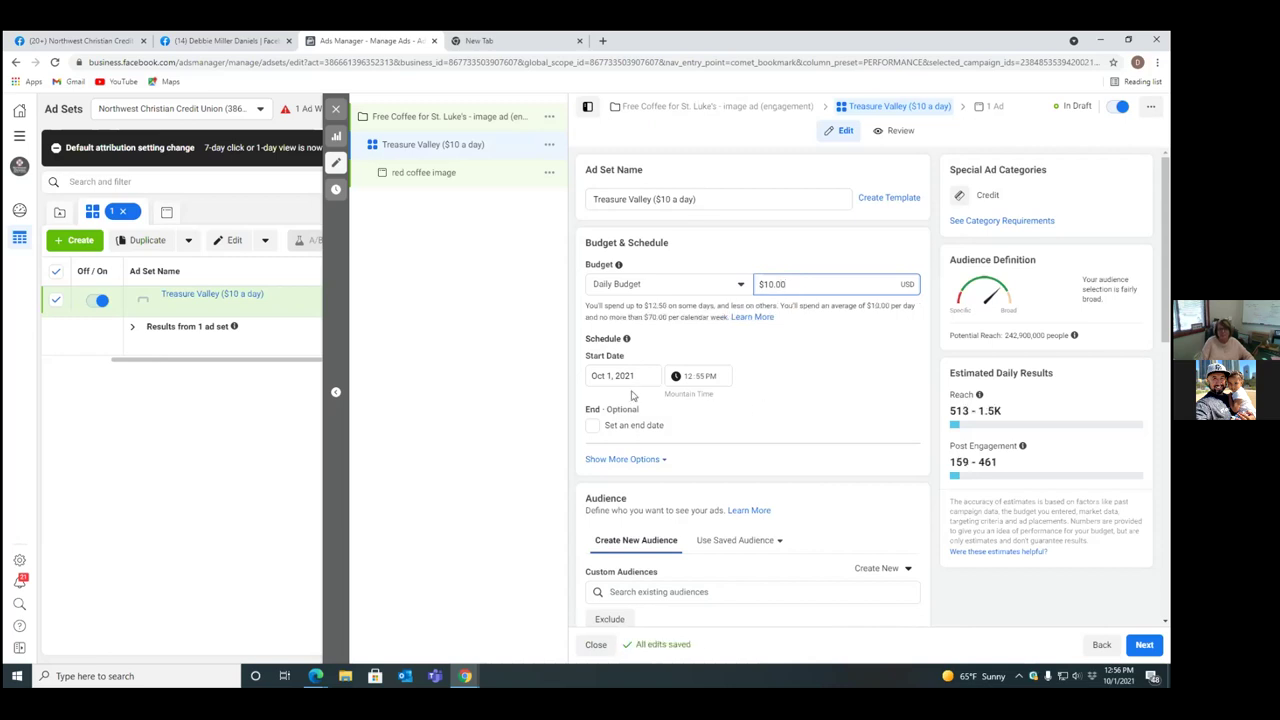
{"action": "left_click", "coordinate": [728, 386]}
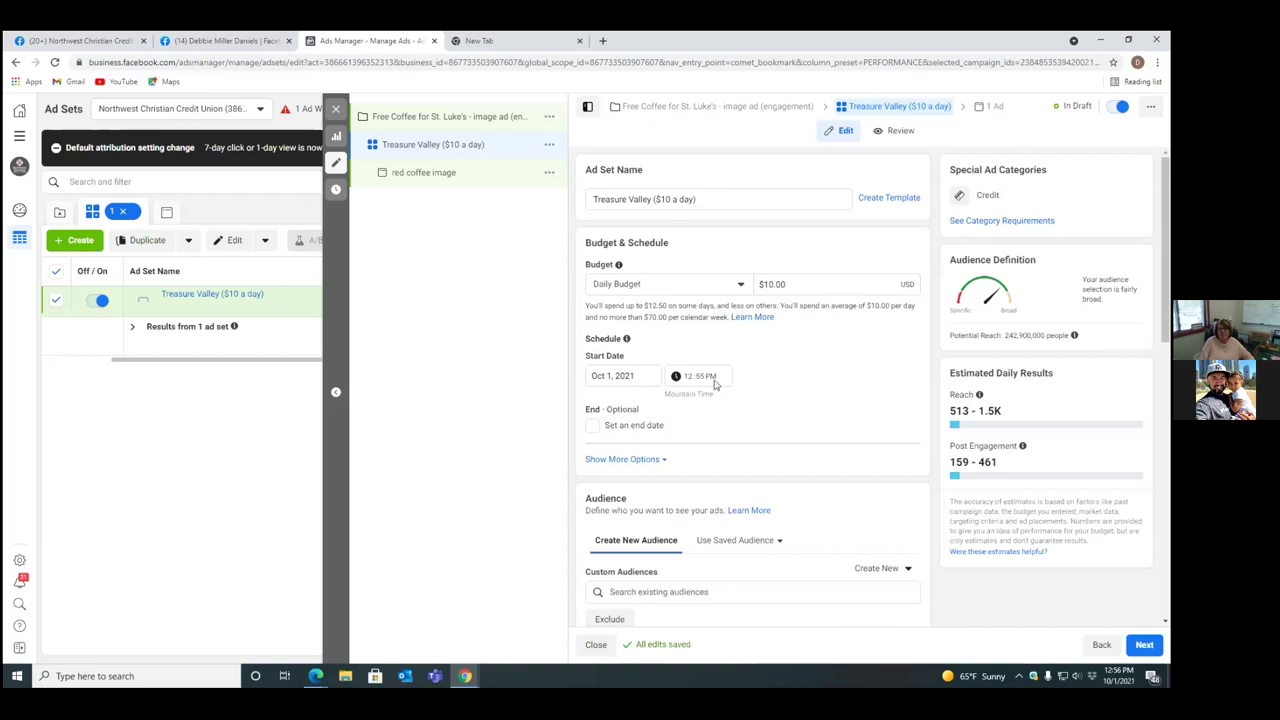
Step: Schedule the ad set to start on Oct 1, 2021 at 6:00 PM
{"action": "left_click", "coordinate": [634, 375]}
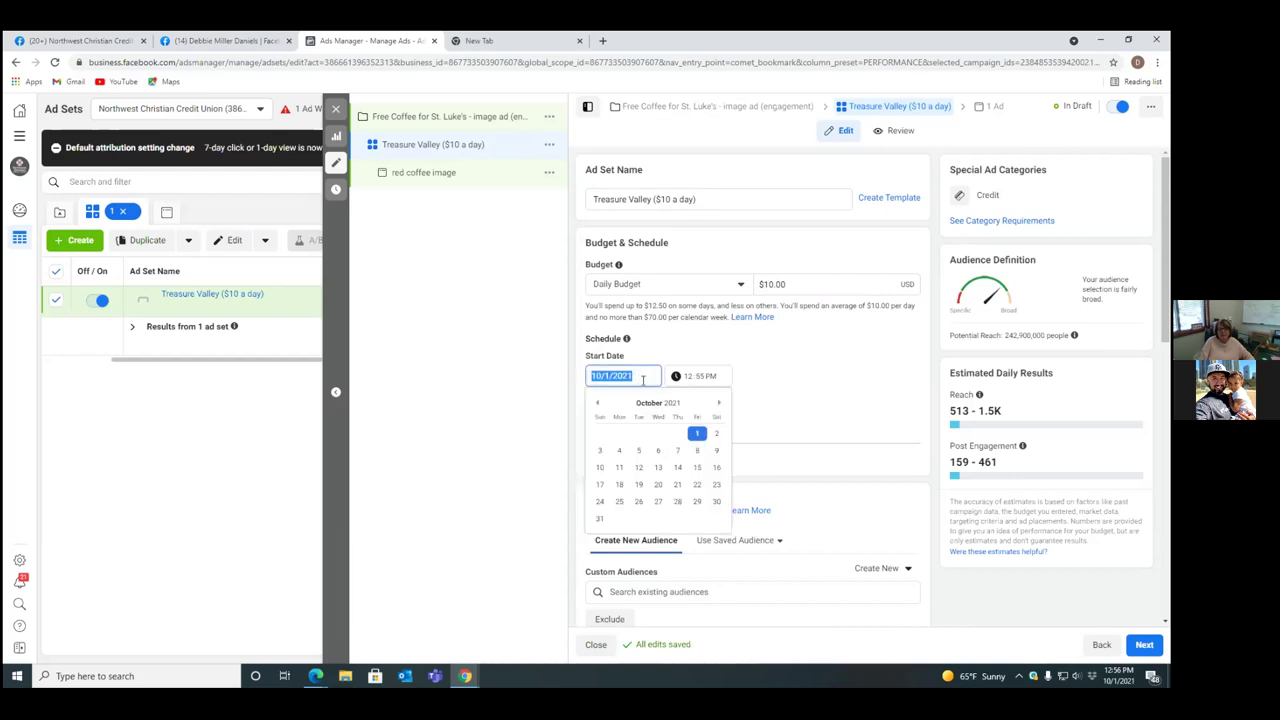
{"action": "left_click", "coordinate": [697, 434]}
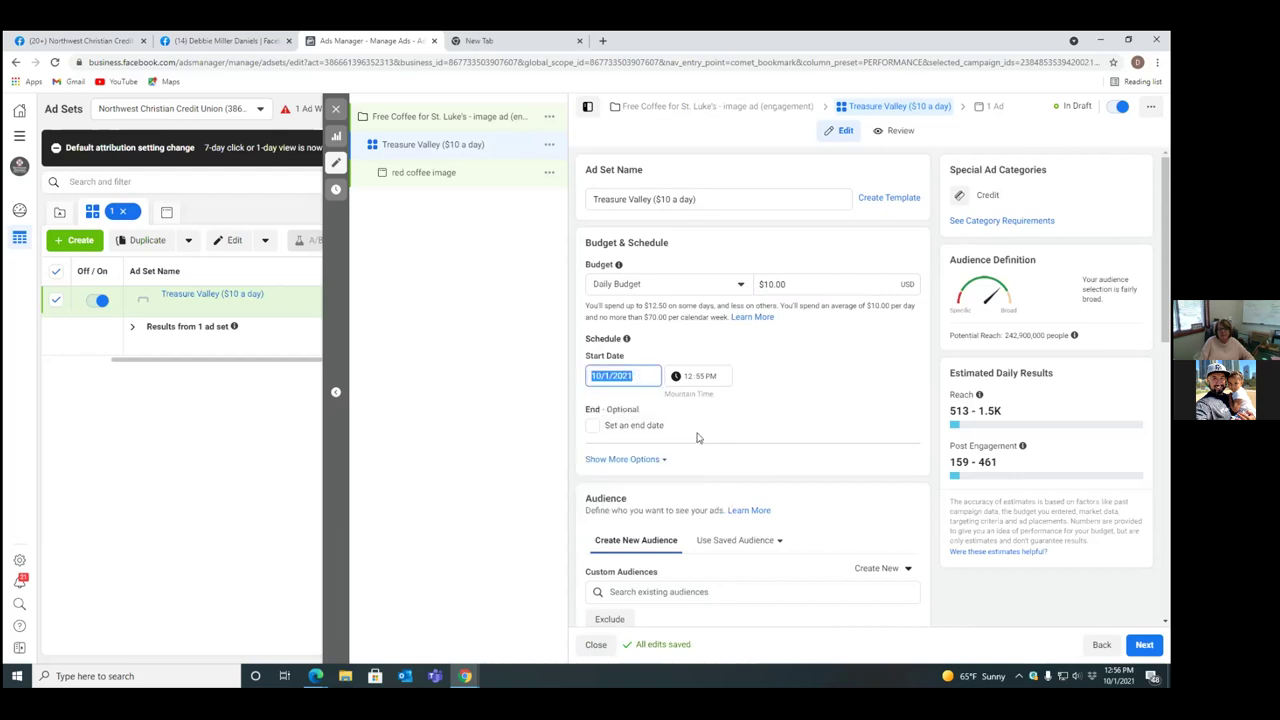
{"action": "left_click", "coordinate": [706, 379]}
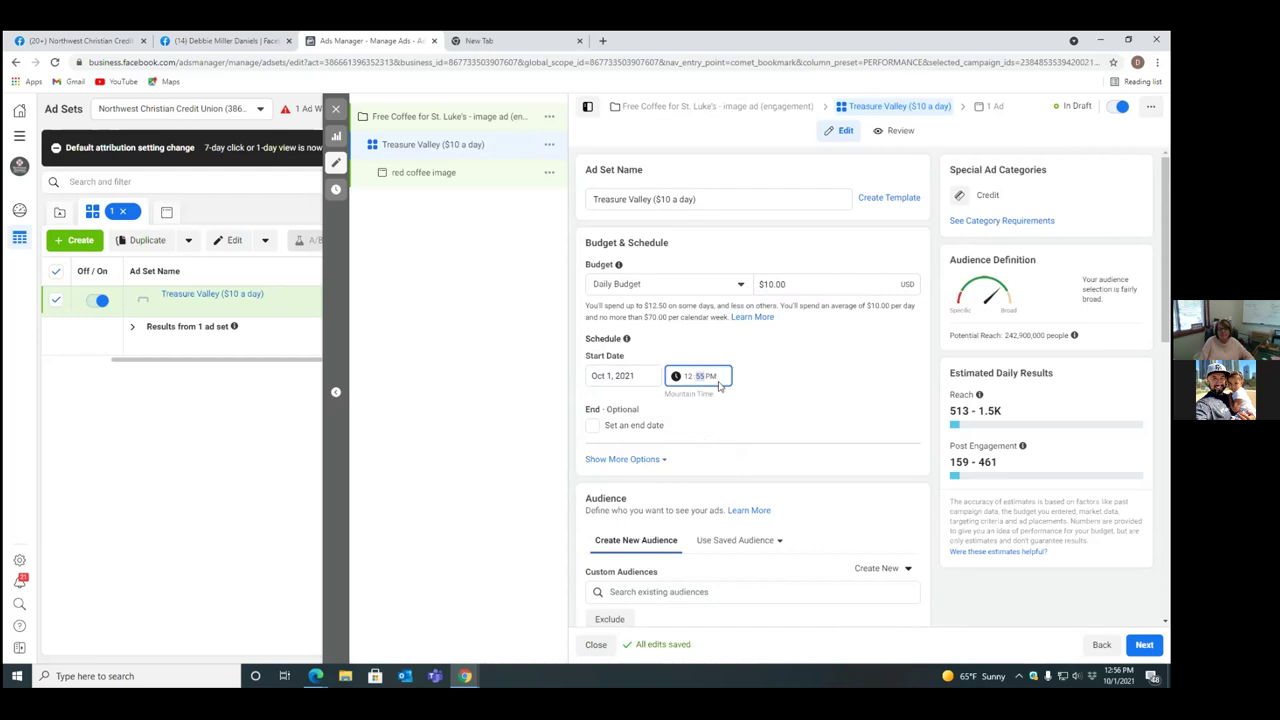
{"action": "key", "text": "BackSpace"}
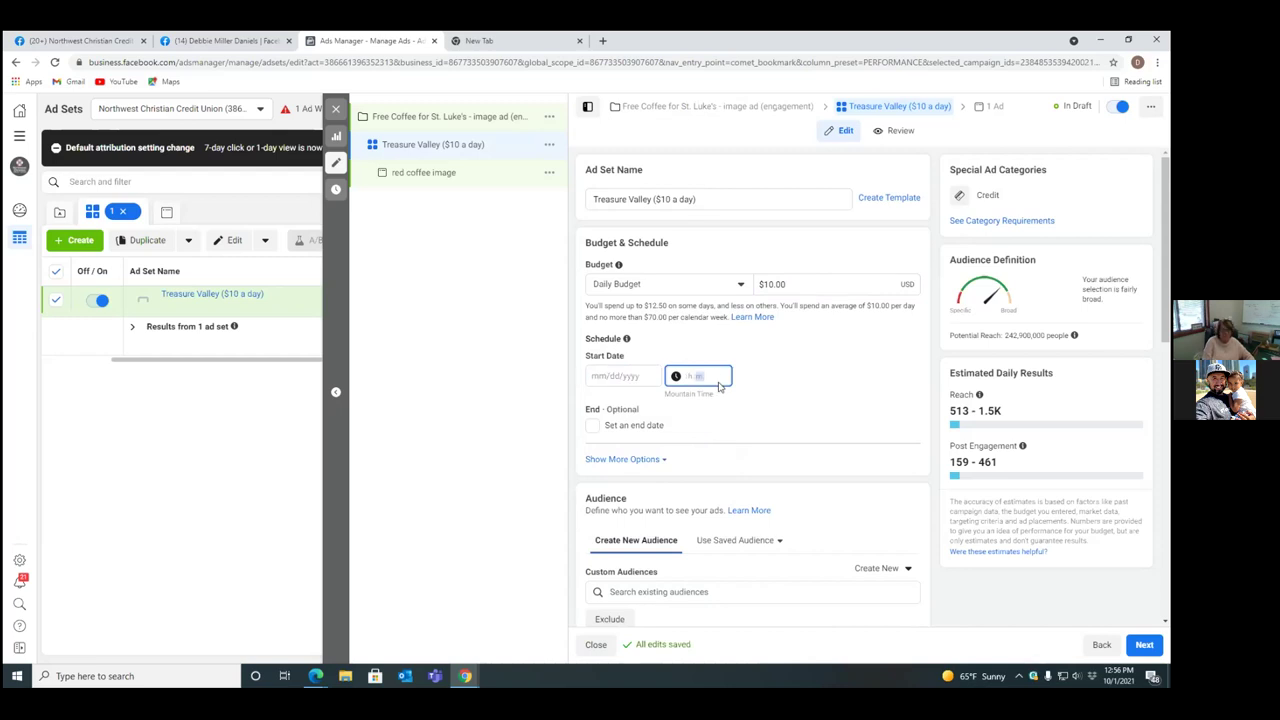
{"action": "type", "text": "6"}
{"action": "type", "text": "8 AM"}
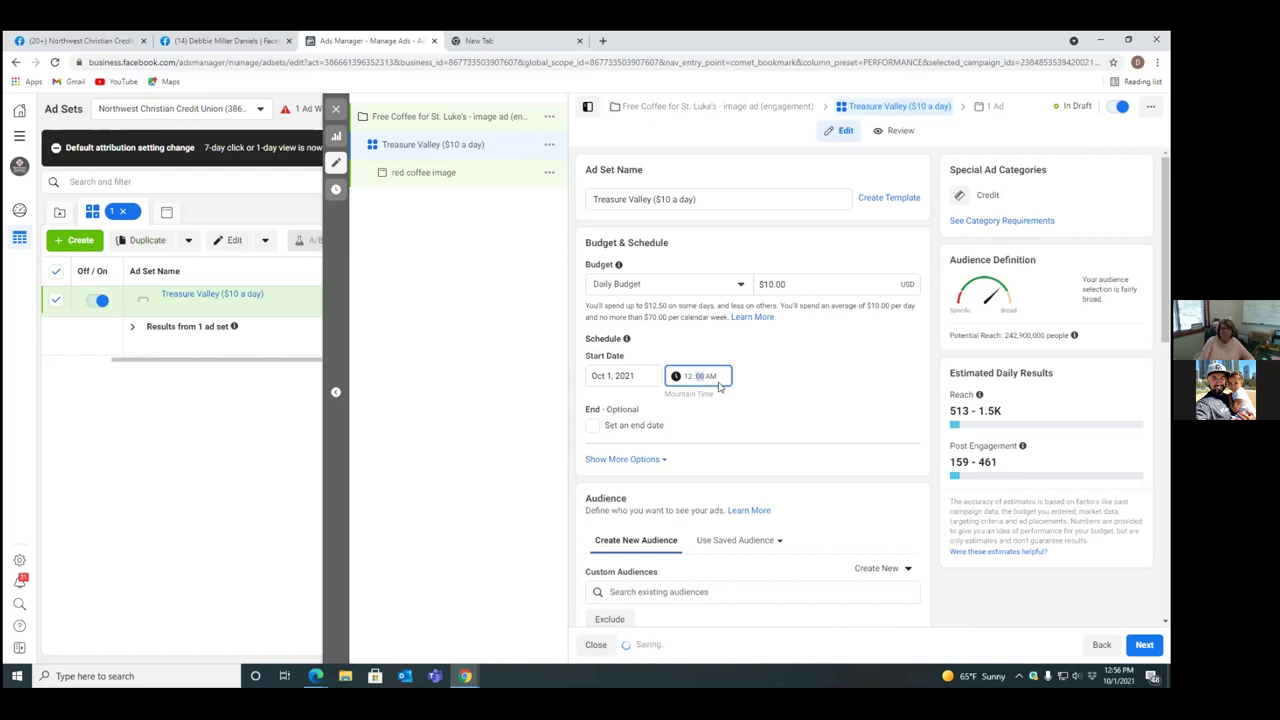
{"action": "left_click", "coordinate": [704, 378]}
{"action": "type", "text": "00"}
{"action": "left_click", "coordinate": [686, 379]}
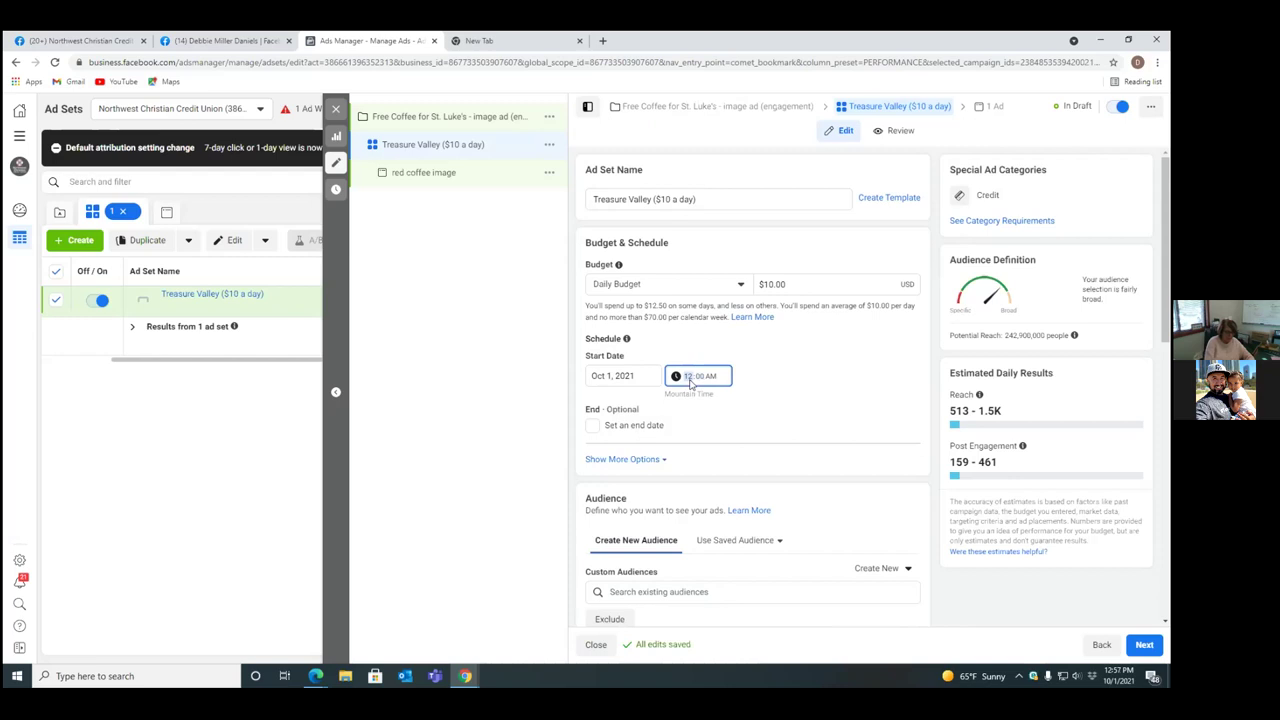
{"action": "type", "text": "6"}
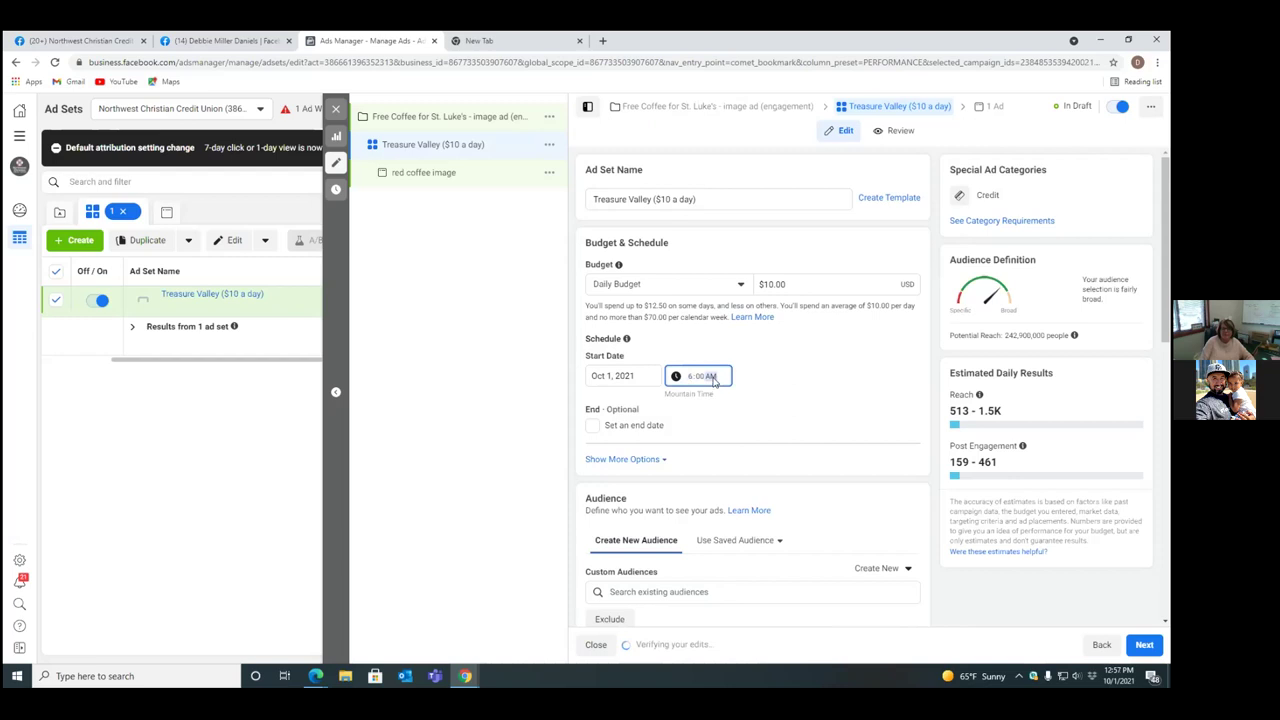
{"action": "left_click", "coordinate": [714, 381]}
{"action": "left_click", "coordinate": [714, 381]}
Step: Enable an end date for the ad set and set it to Oct 3, 2021 at 6:00 PM
{"action": "left_click", "coordinate": [591, 430]}
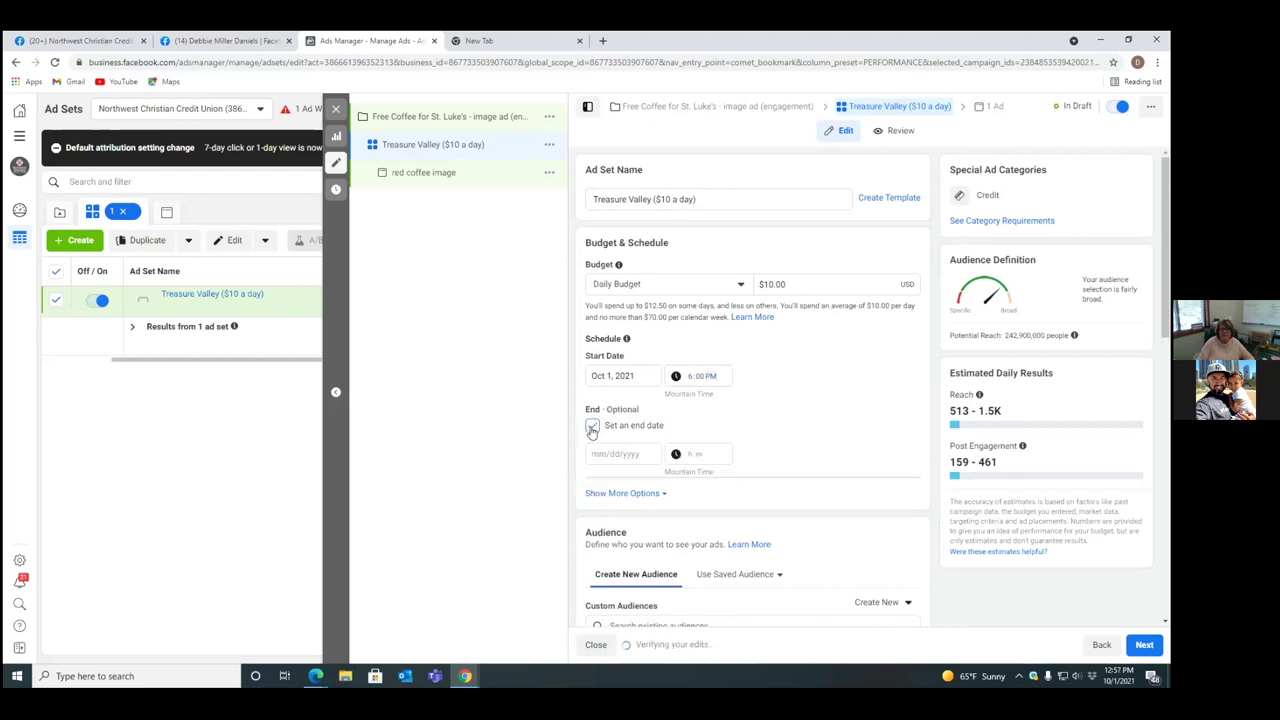
{"action": "left_click", "coordinate": [631, 455]}
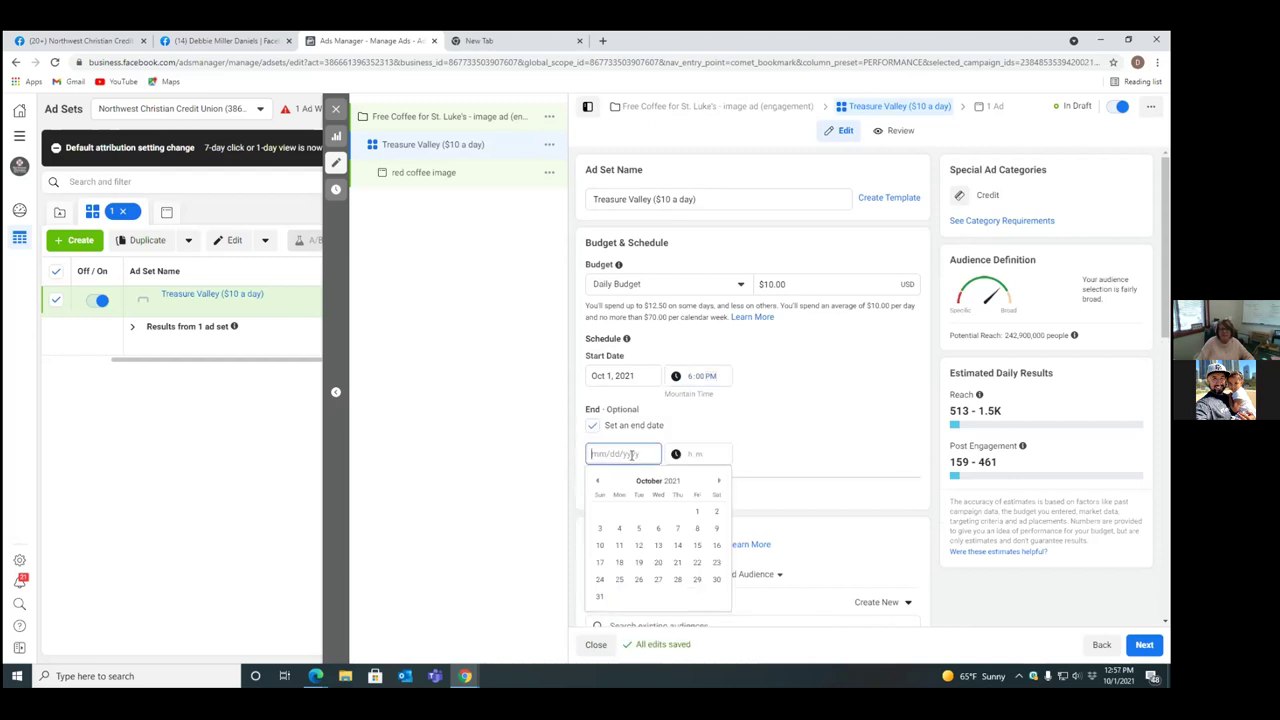
{"action": "left_click", "coordinate": [599, 528]}
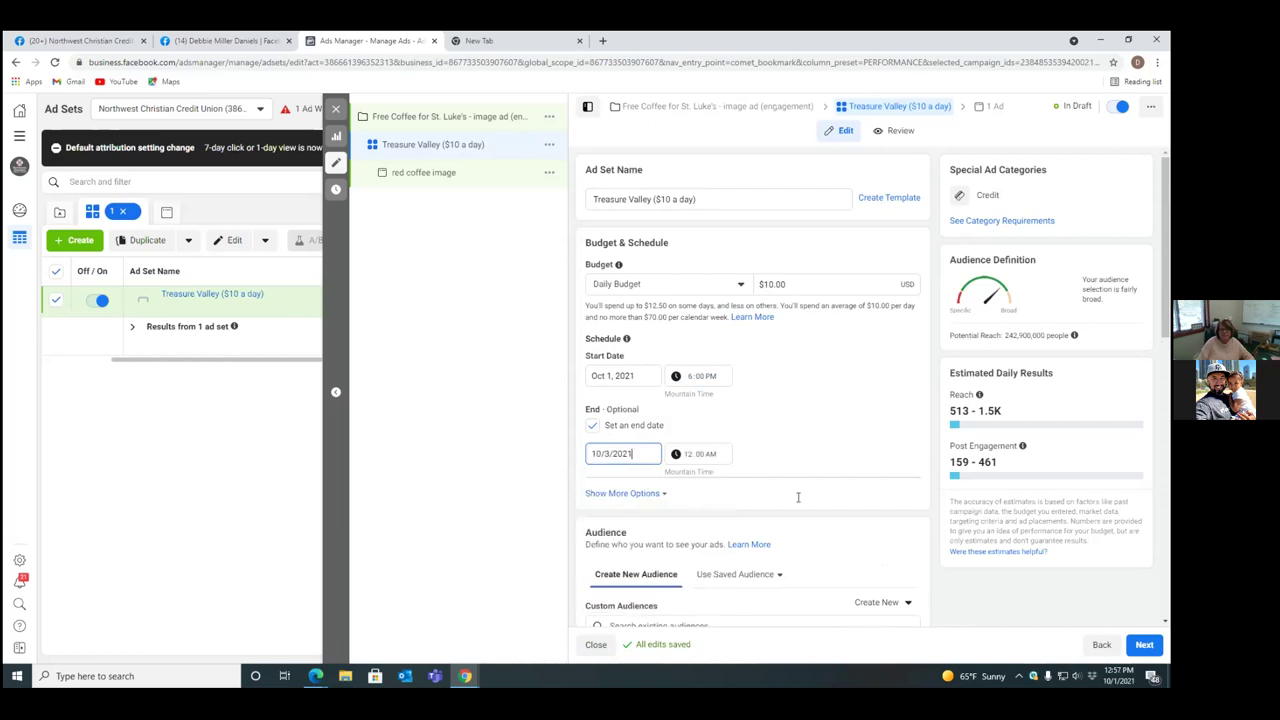
{"action": "left_click", "coordinate": [709, 455]}
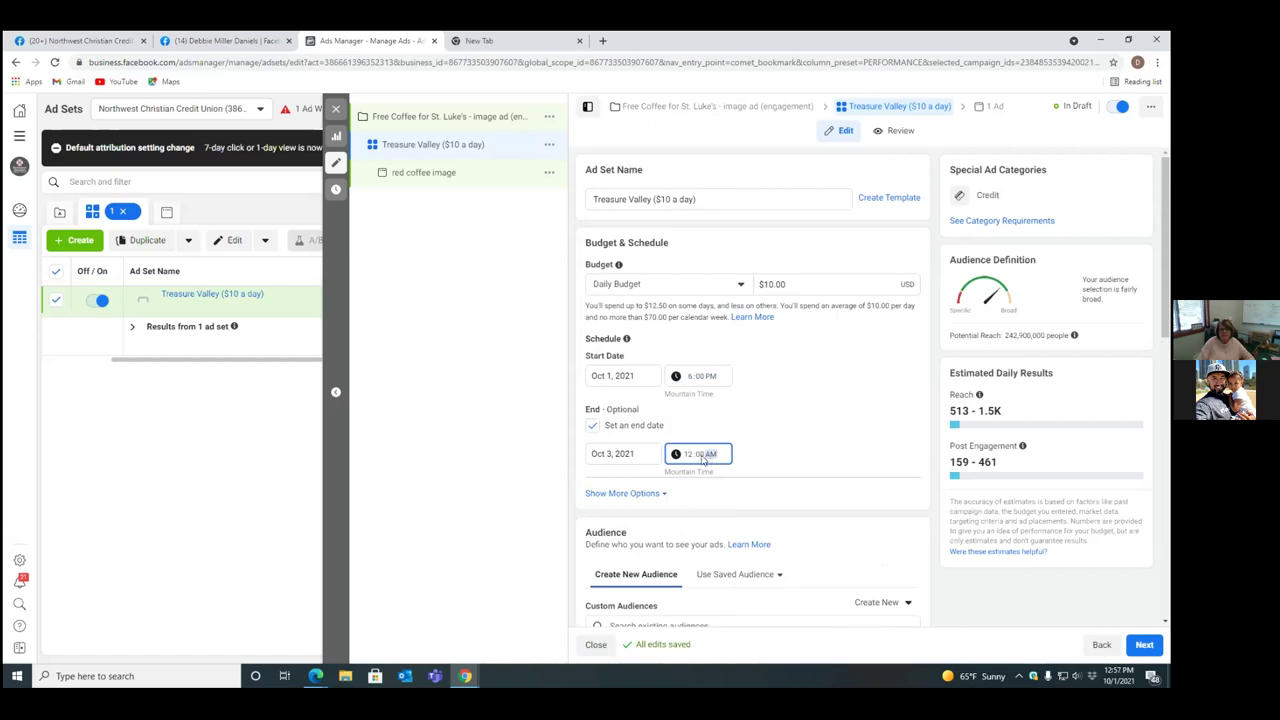
{"action": "left_click", "coordinate": [689, 455]}
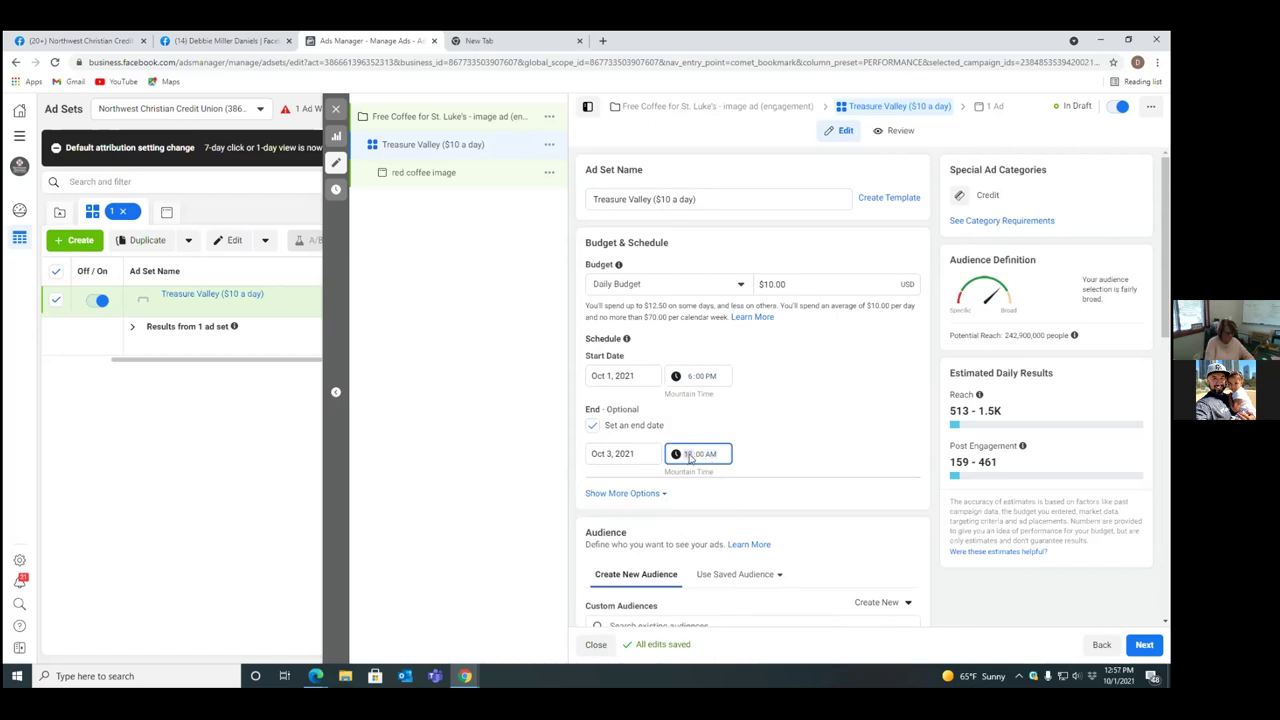
{"action": "type", "text": "6"}
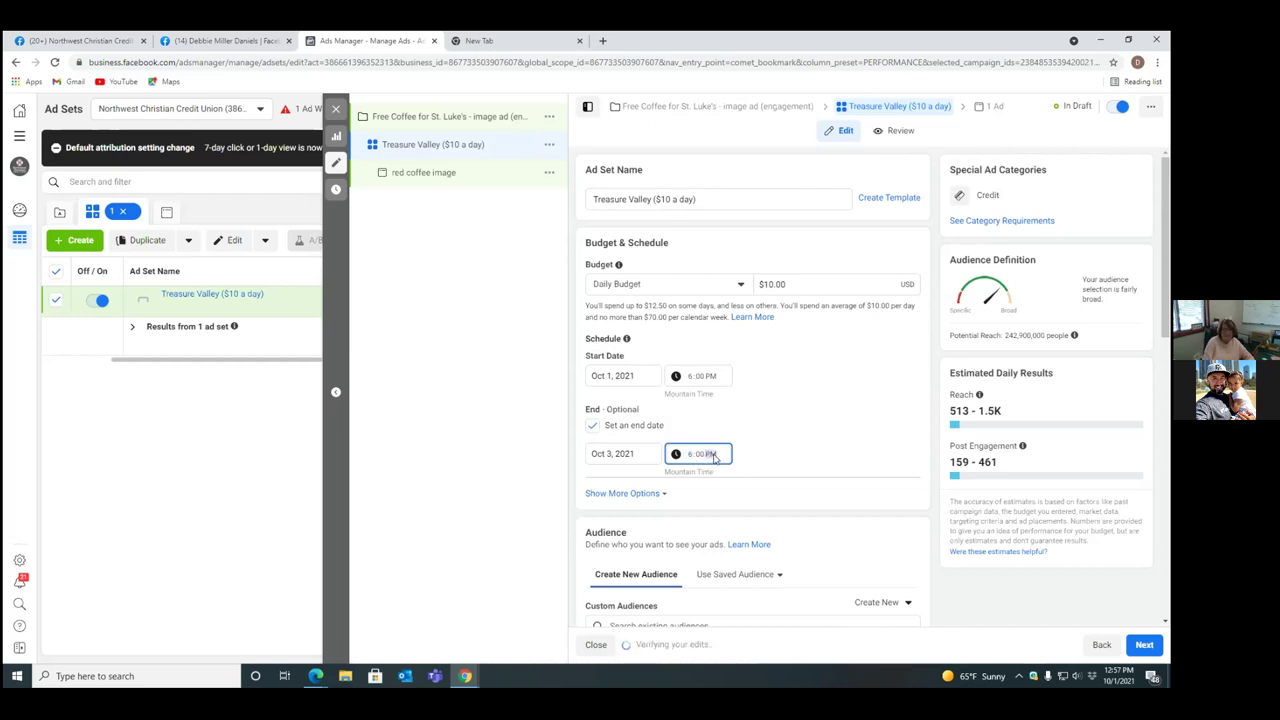
{"action": "type", "text": "p"}
{"action": "left_click", "coordinate": [784, 418]}
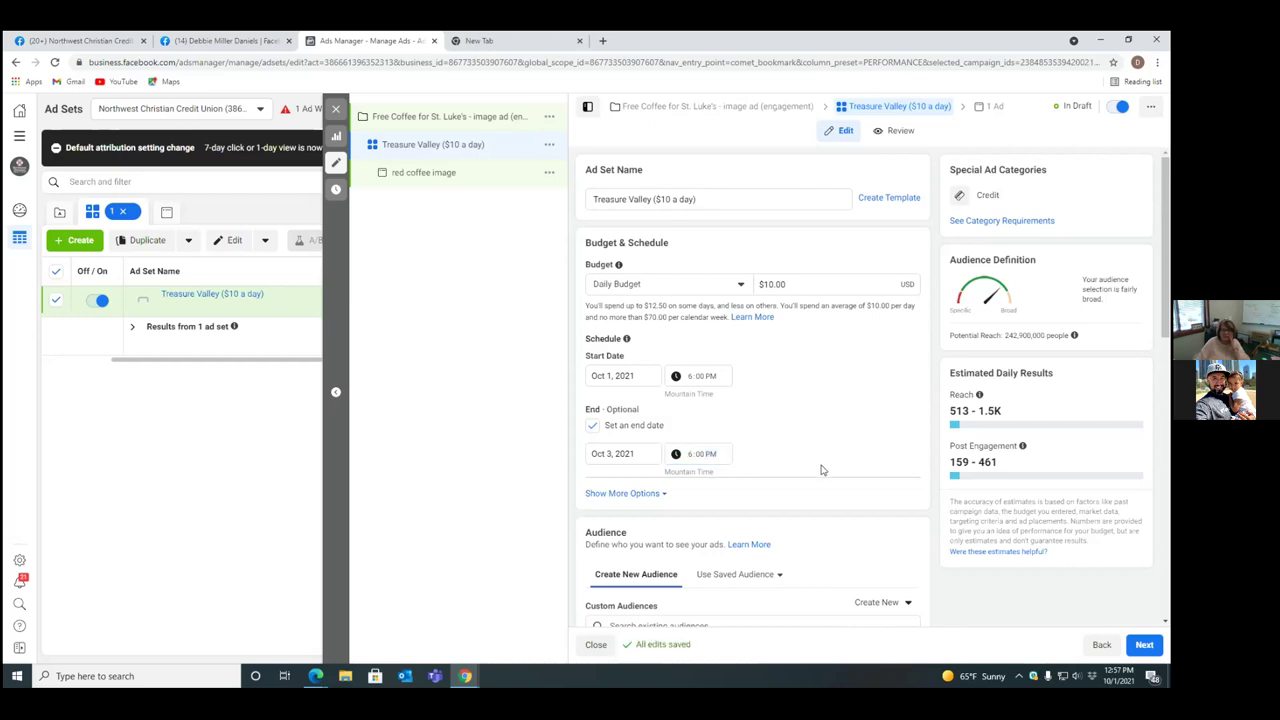
Step: Open the audience's locations for editing and remove United States from them
{"action": "scroll", "coordinate": [821, 469], "scroll_direction": "down", "scroll_amount": 5}
{"action": "scroll", "coordinate": [821, 469], "scroll_direction": "down", "scroll_amount": 3}
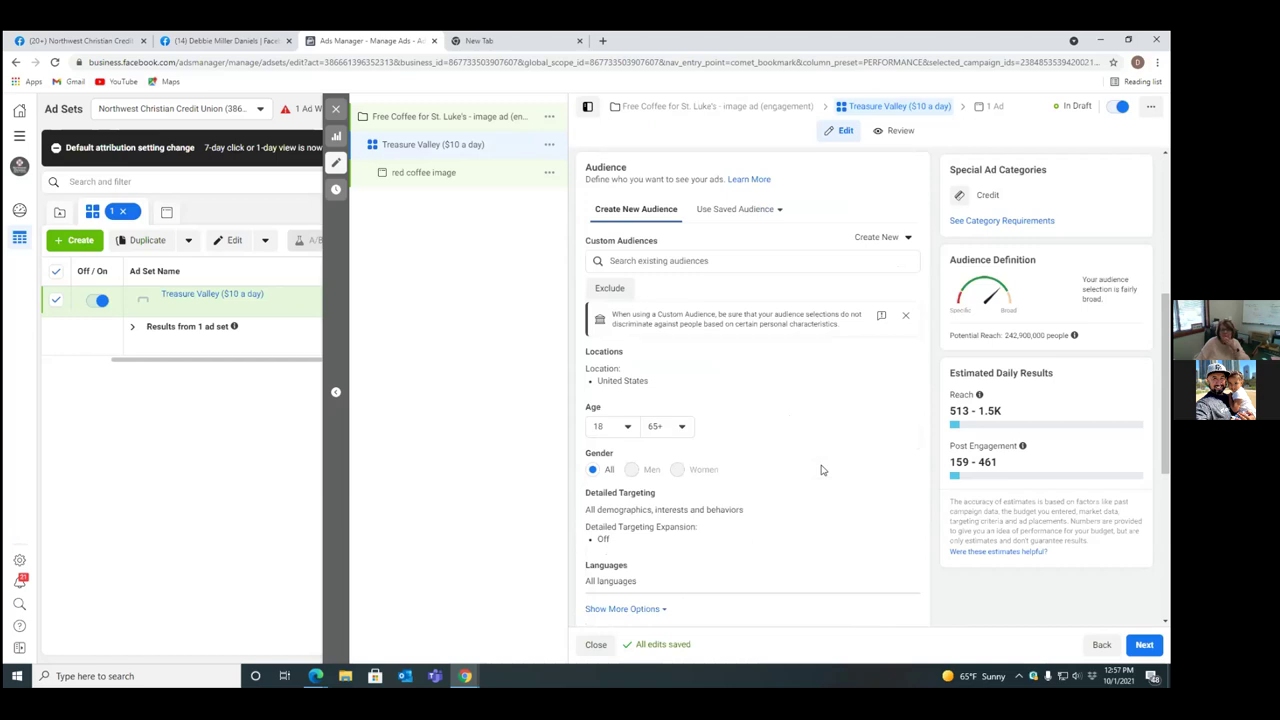
{"action": "scroll", "coordinate": [821, 469], "scroll_direction": "down", "scroll_amount": 3}
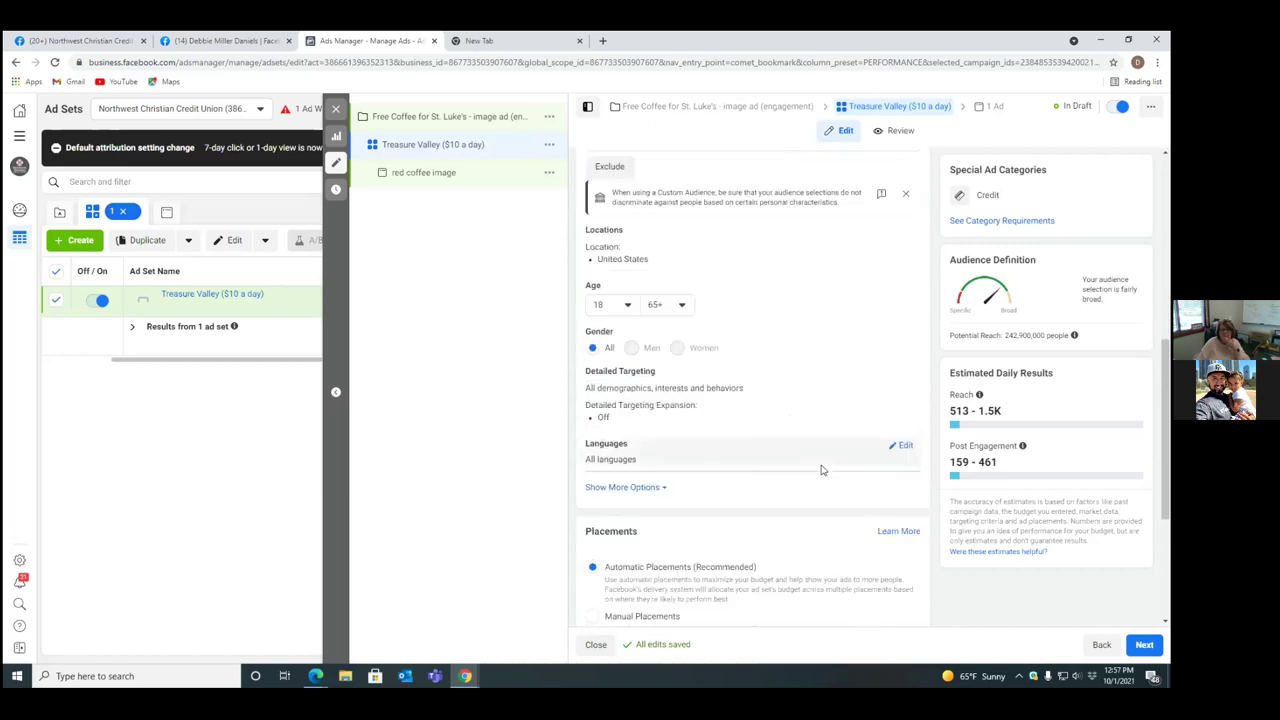
{"action": "scroll", "coordinate": [785, 440], "scroll_direction": "up", "scroll_amount": 2}
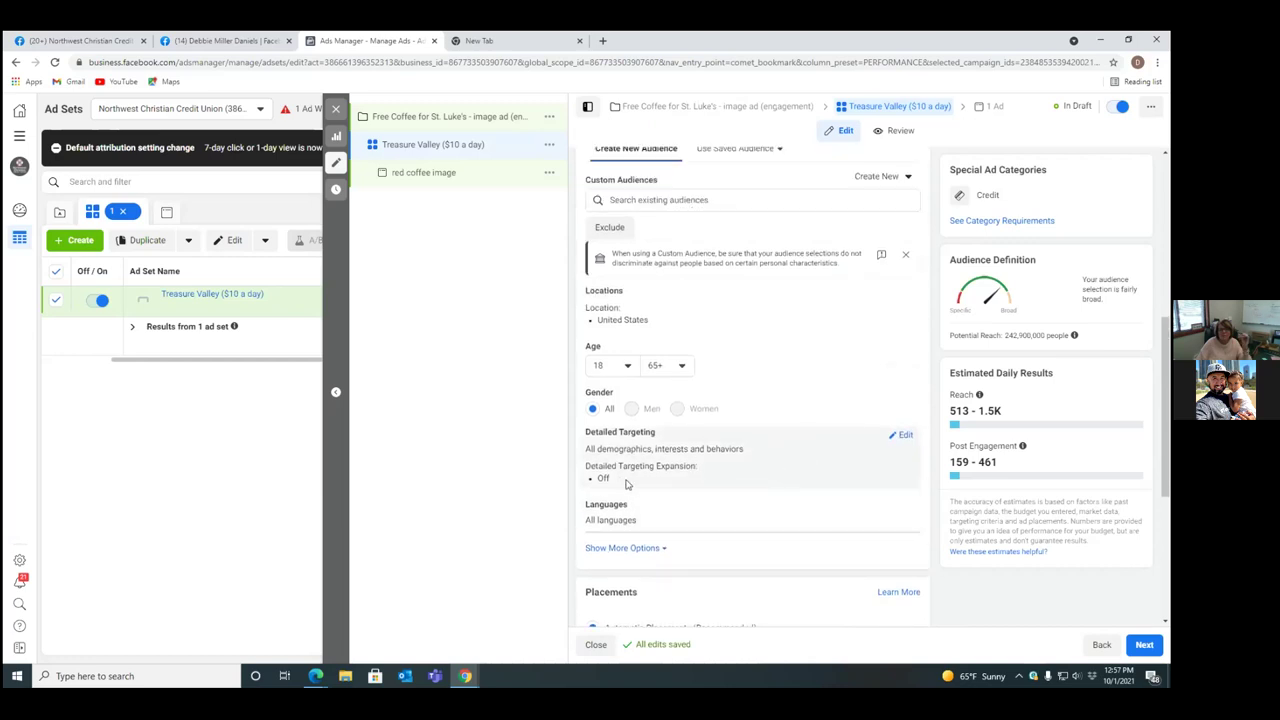
{"action": "scroll", "coordinate": [703, 517], "scroll_direction": "down", "scroll_amount": 2}
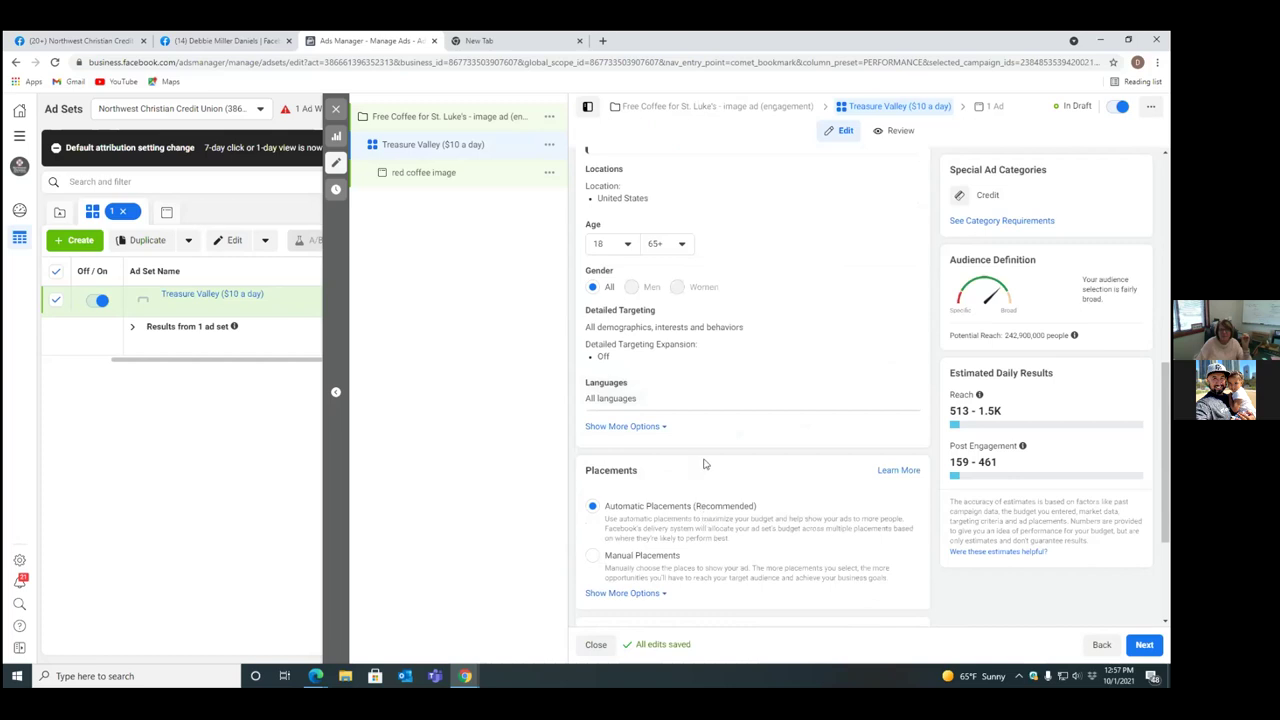
{"action": "scroll", "coordinate": [725, 366], "scroll_direction": "up", "scroll_amount": 2}
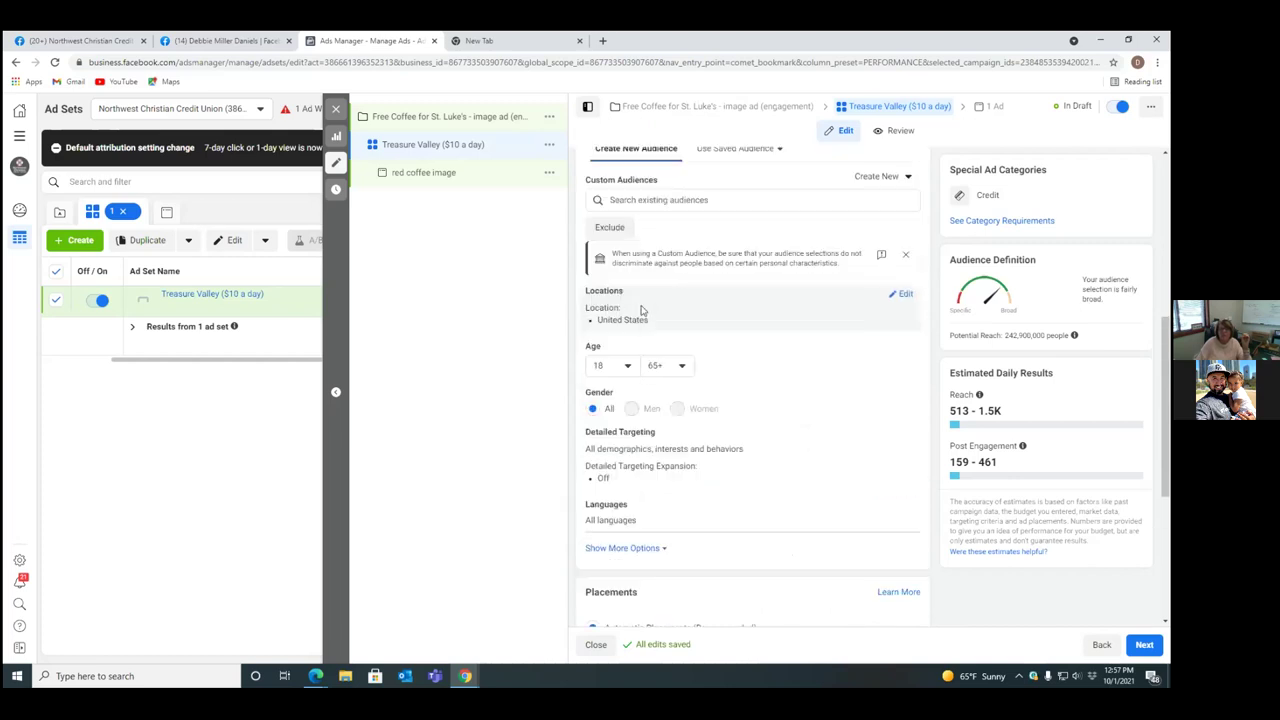
{"action": "left_click", "coordinate": [904, 296]}
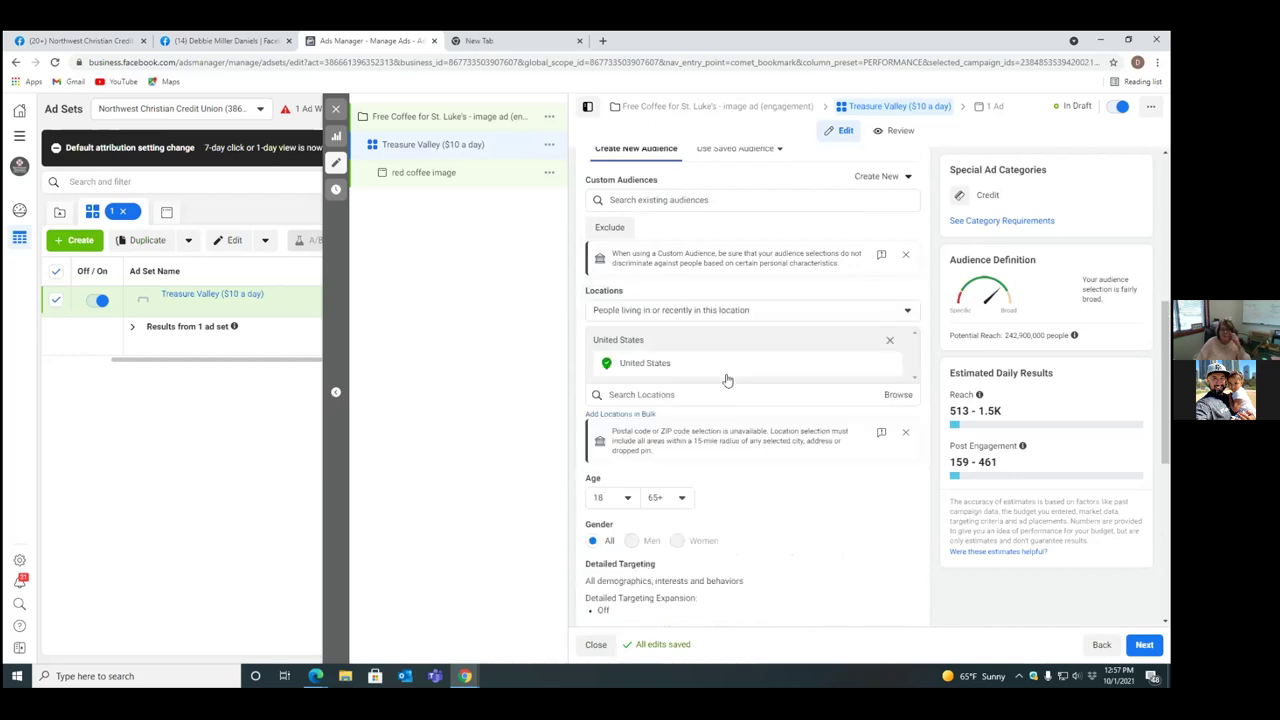
{"action": "left_click", "coordinate": [670, 392]}
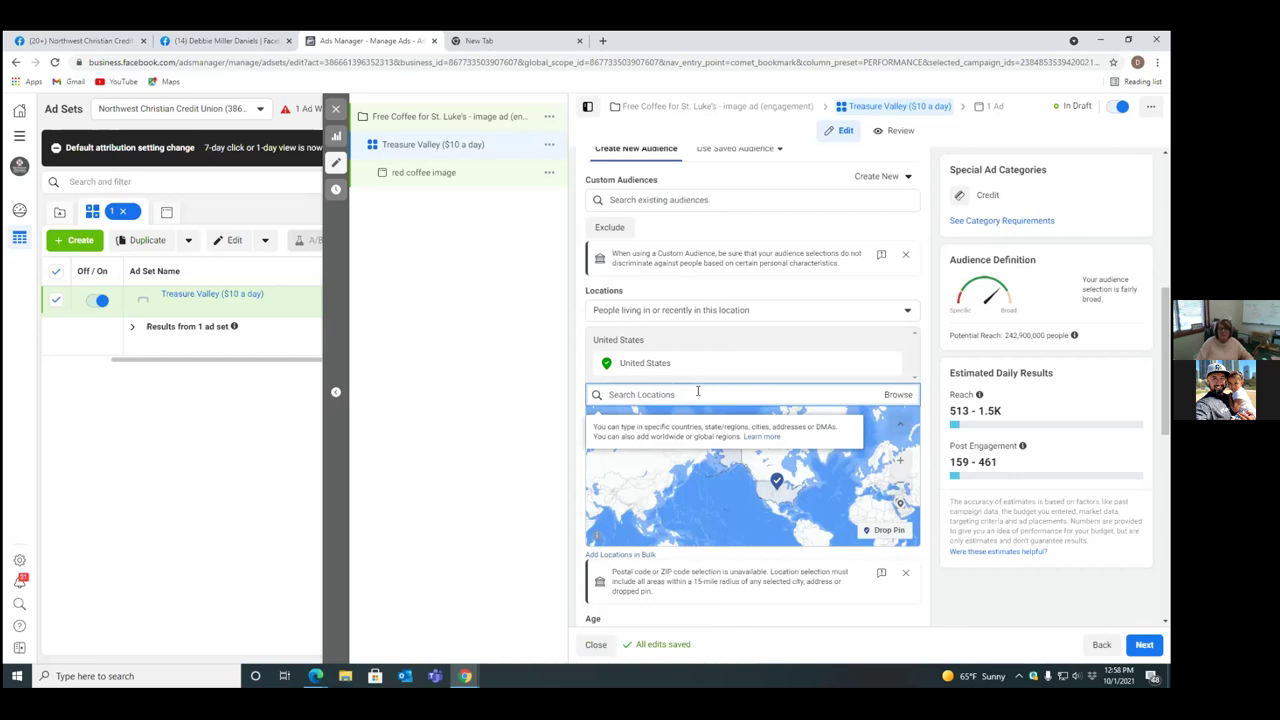
{"action": "left_click", "coordinate": [891, 366]}
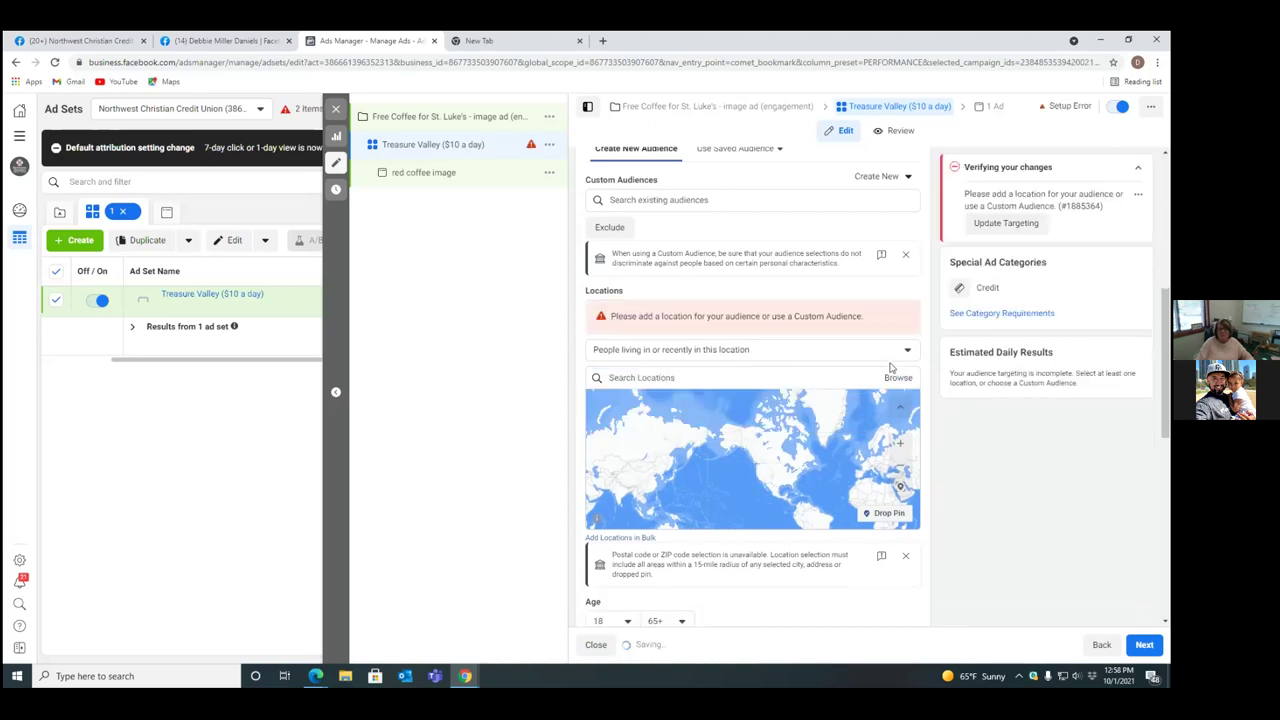
Step: Search the audience locations for "treasure valley"
{"action": "left_click", "coordinate": [689, 354]}
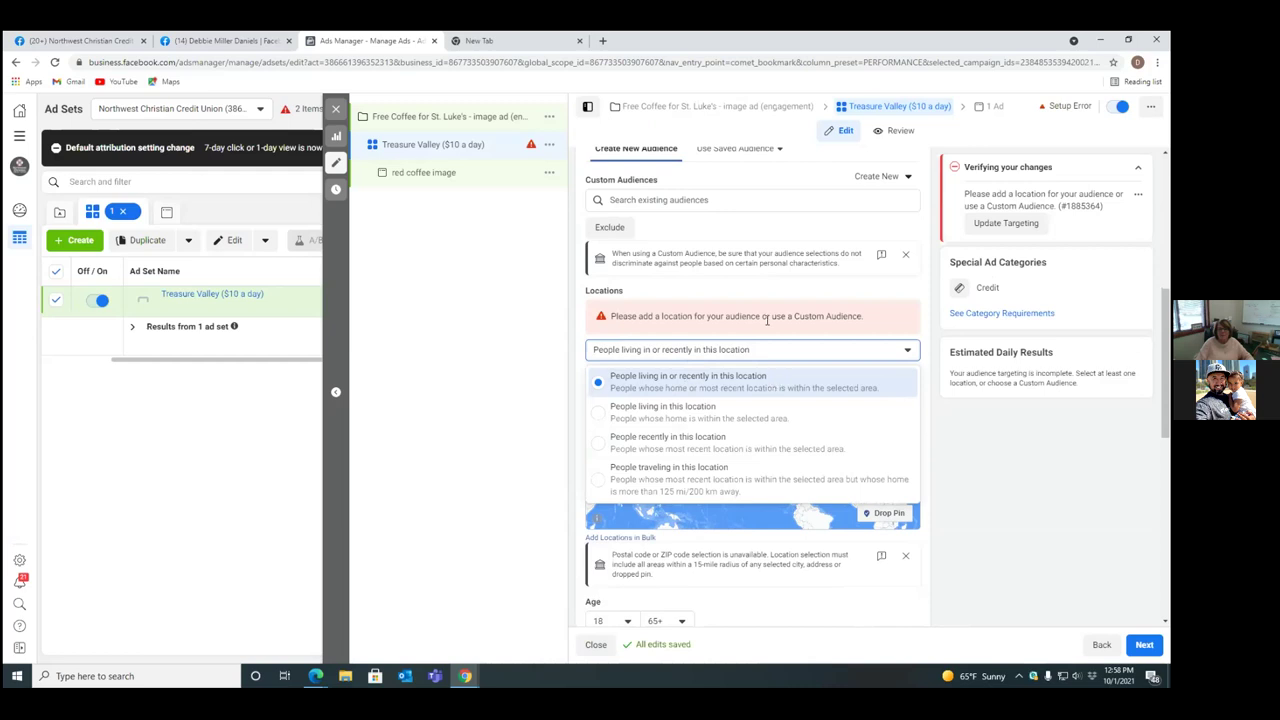
{"action": "left_click", "coordinate": [767, 320]}
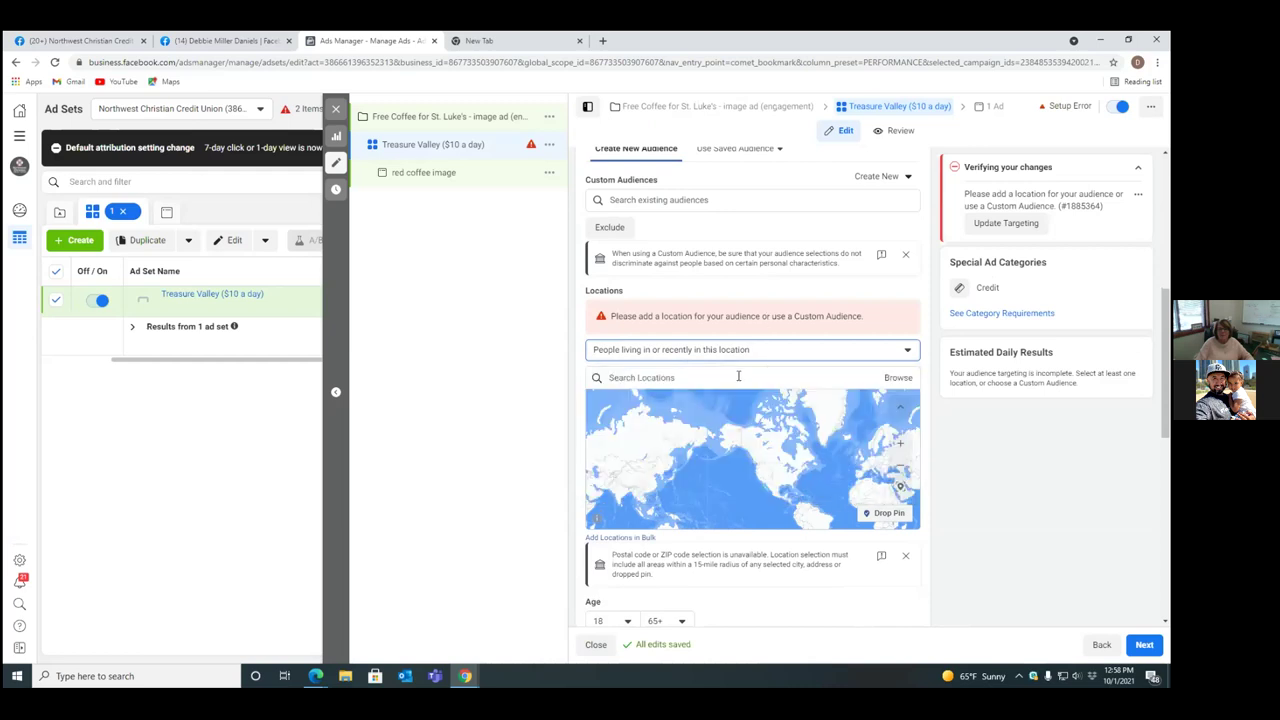
{"action": "left_click", "coordinate": [636, 377]}
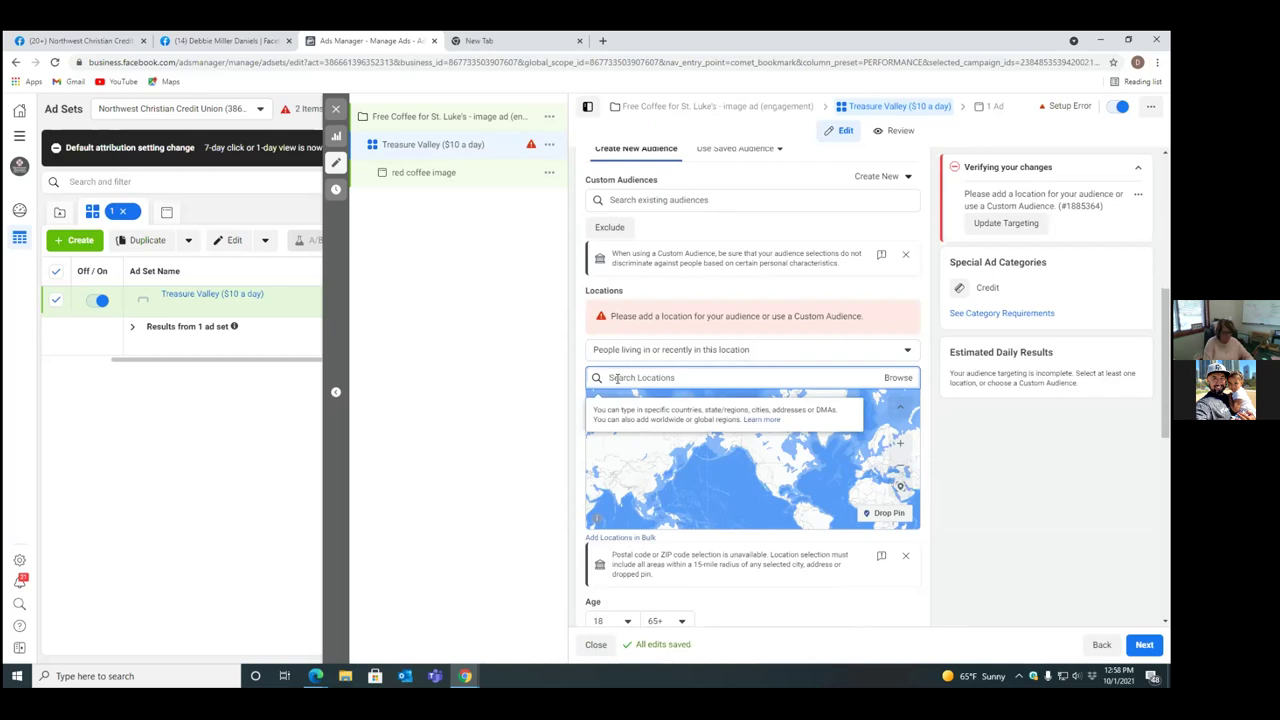
{"action": "type", "text": "treasure"}
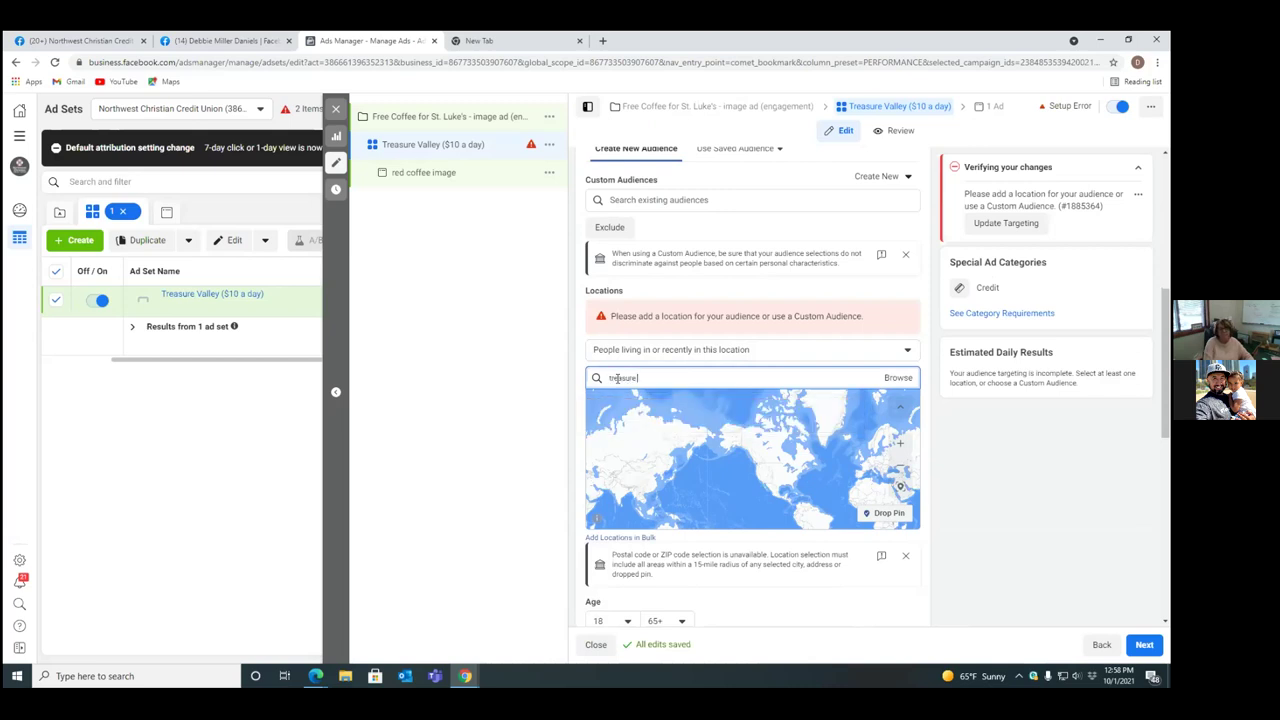
{"action": "type", "text": " valley"}
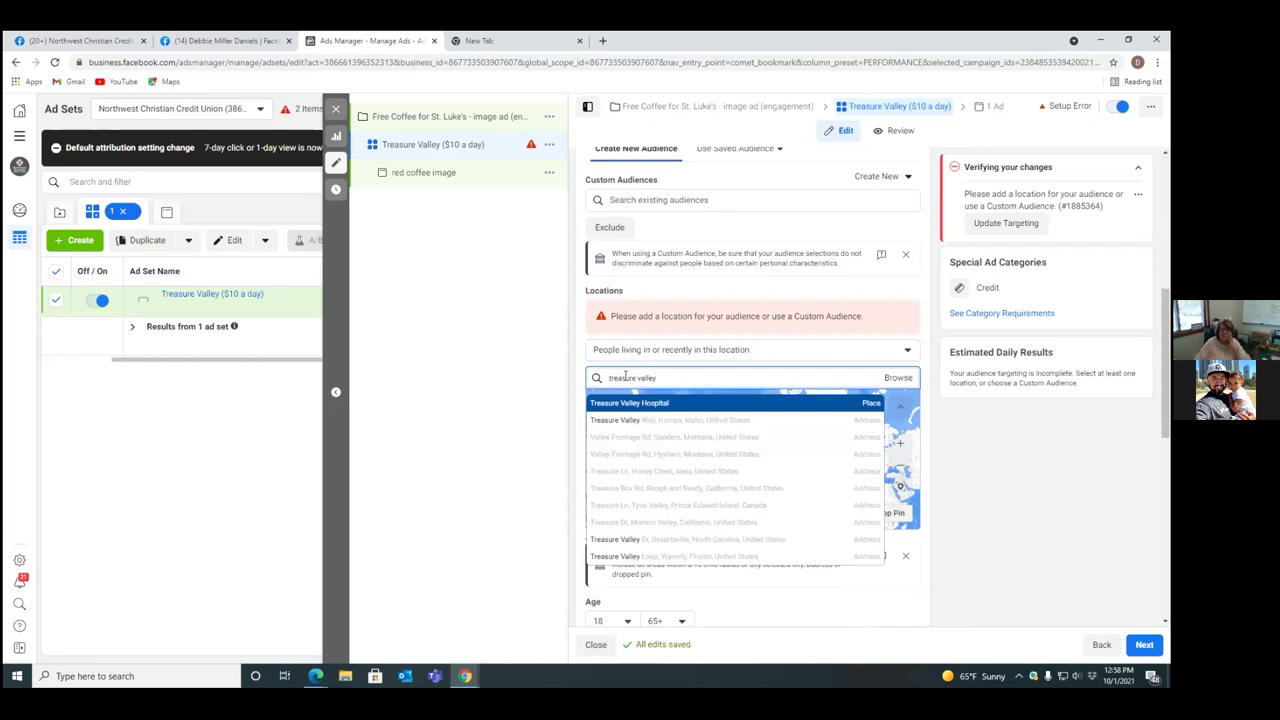
Step: Limit the location targeting to "People living in this location"
{"action": "left_click", "coordinate": [907, 353]}
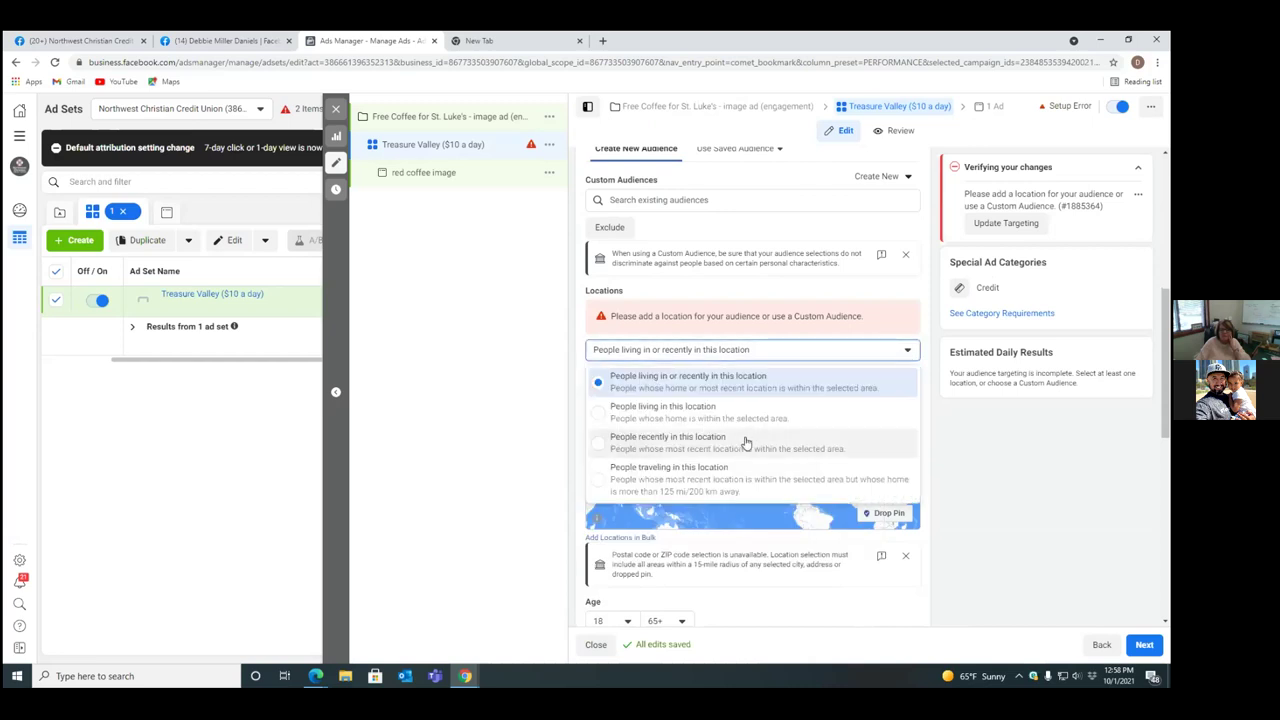
{"action": "left_click", "coordinate": [606, 410]}
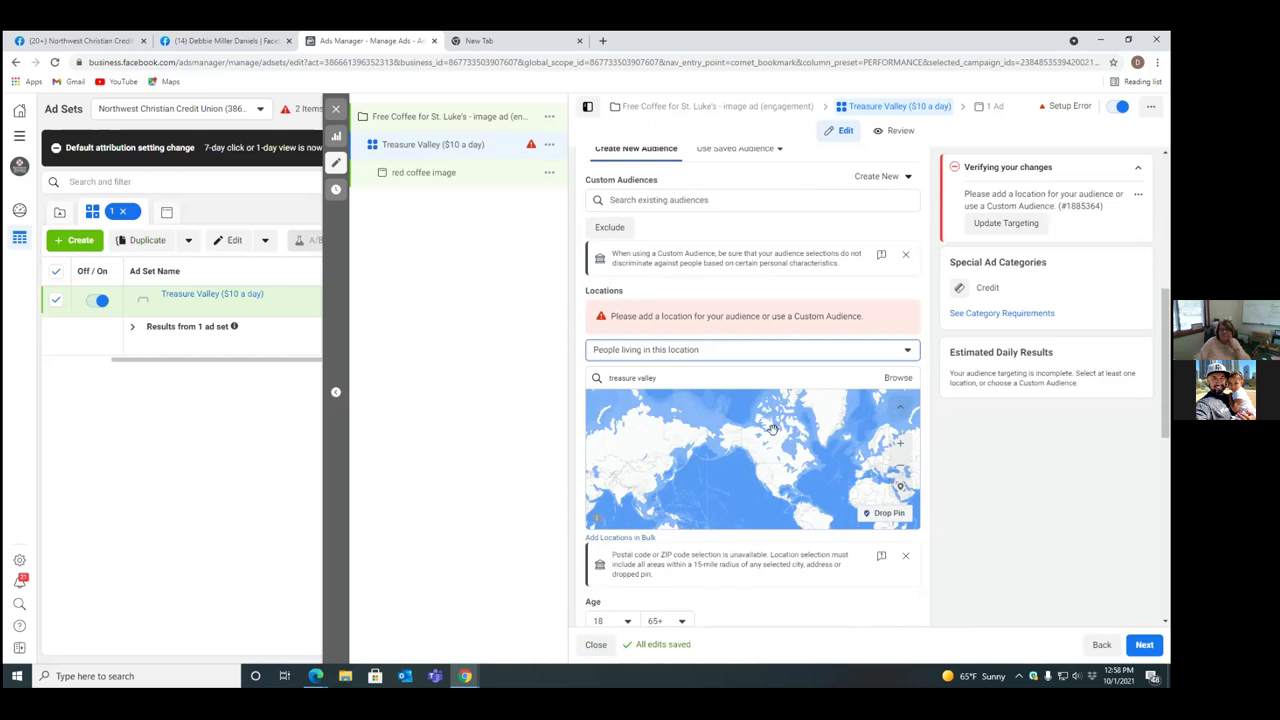
{"action": "scroll", "coordinate": [772, 428], "scroll_direction": "up", "scroll_amount": 2}
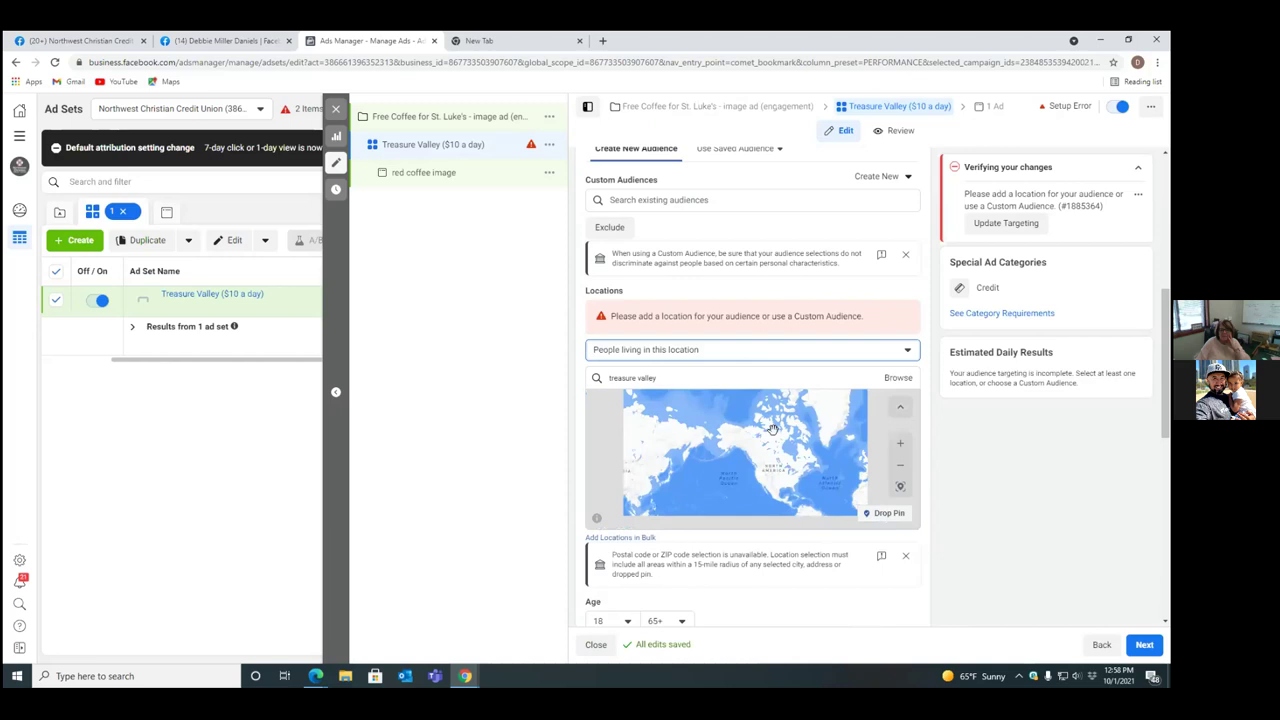
Step: Replace the audience location search with "nampa", add Nampa, Idaho, United States, and set its radius to 25 mi
{"action": "left_click", "coordinate": [673, 378]}
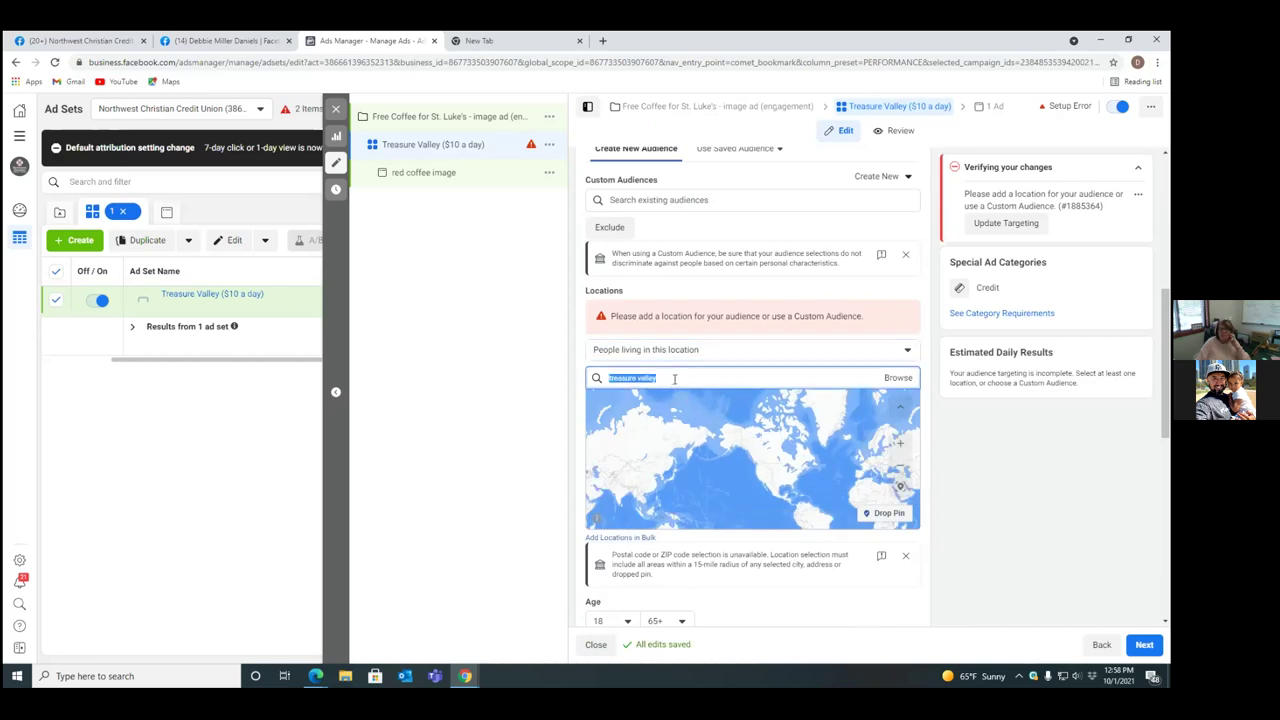
{"action": "key", "text": "BackSpace"}
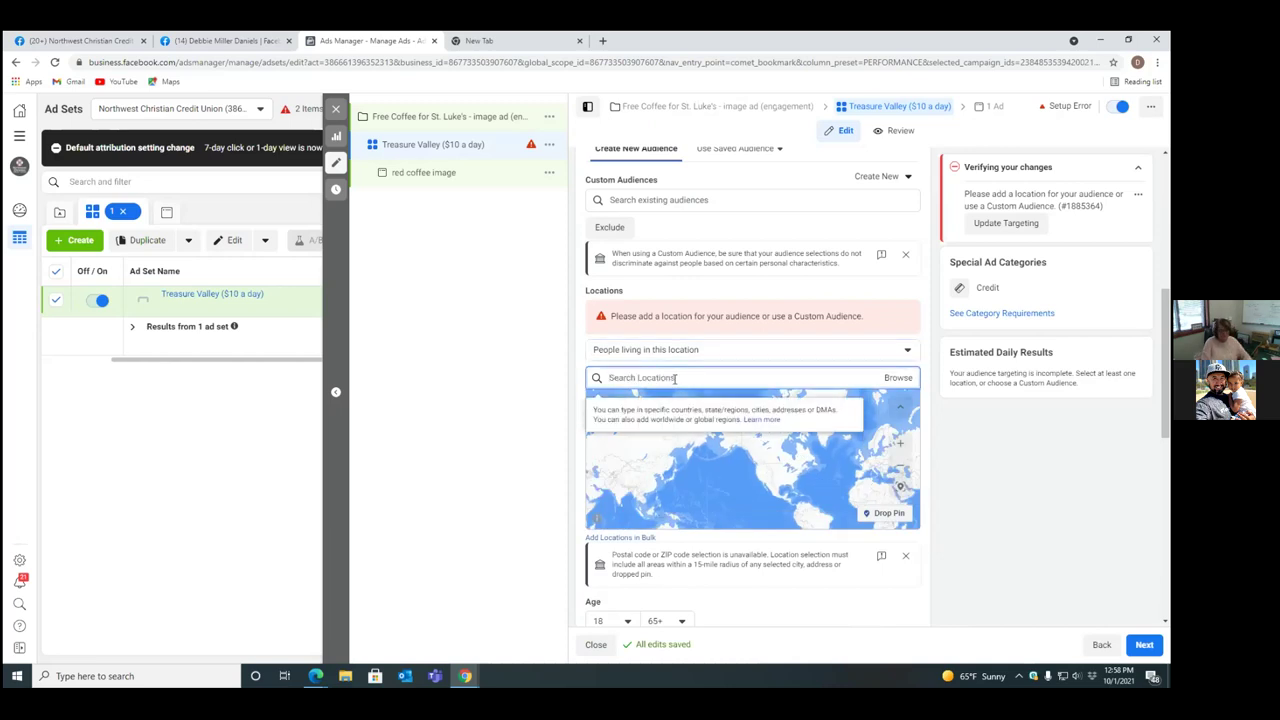
{"action": "type", "text": "nampa"}
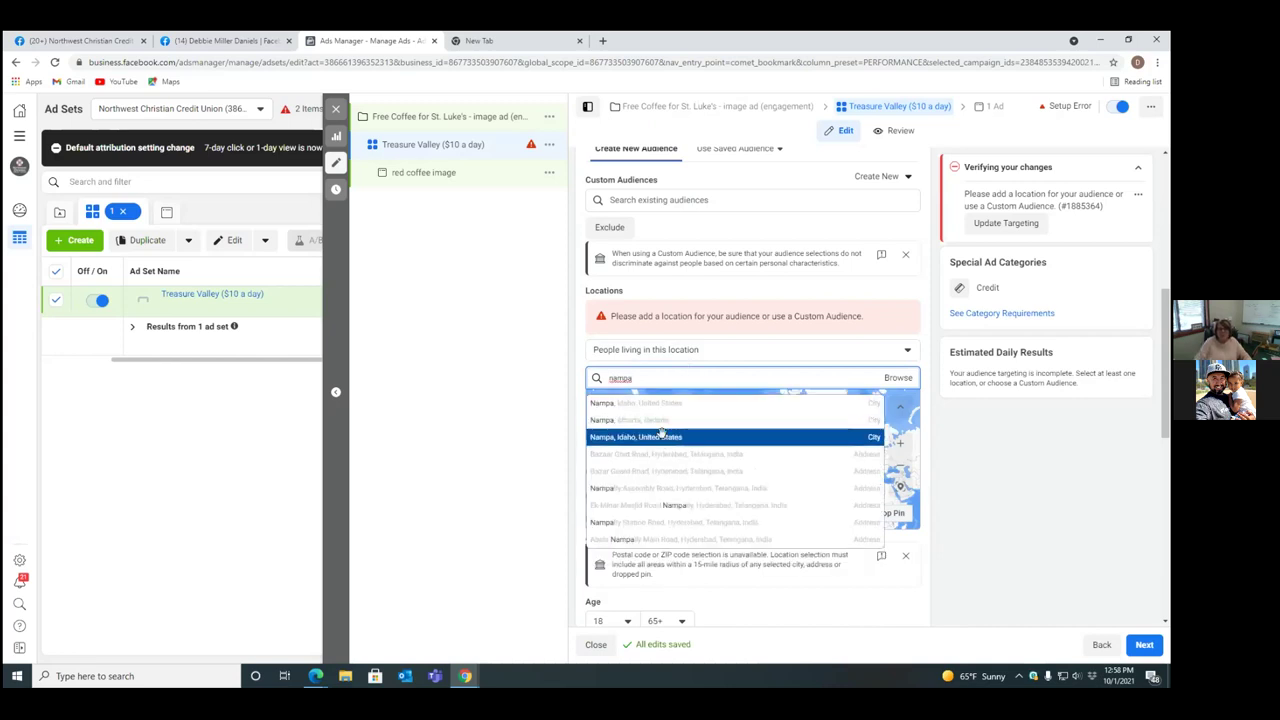
{"action": "left_click", "coordinate": [664, 438]}
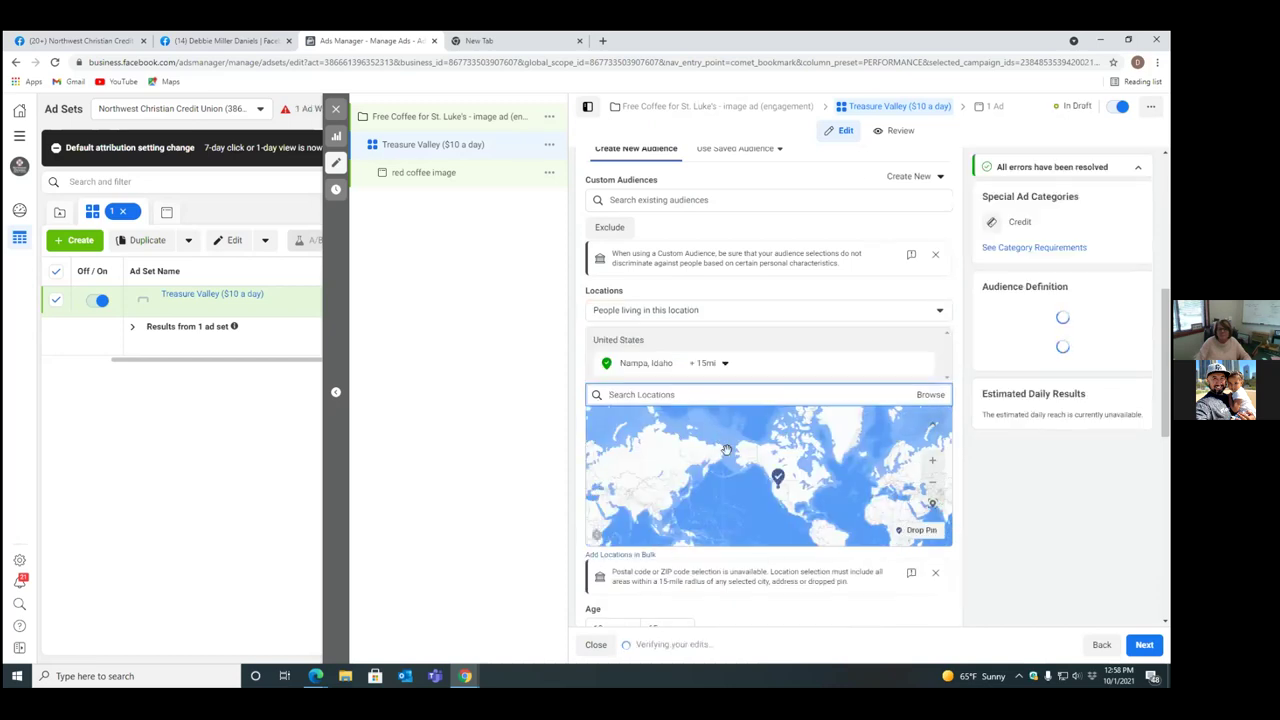
{"action": "left_click", "coordinate": [725, 364]}
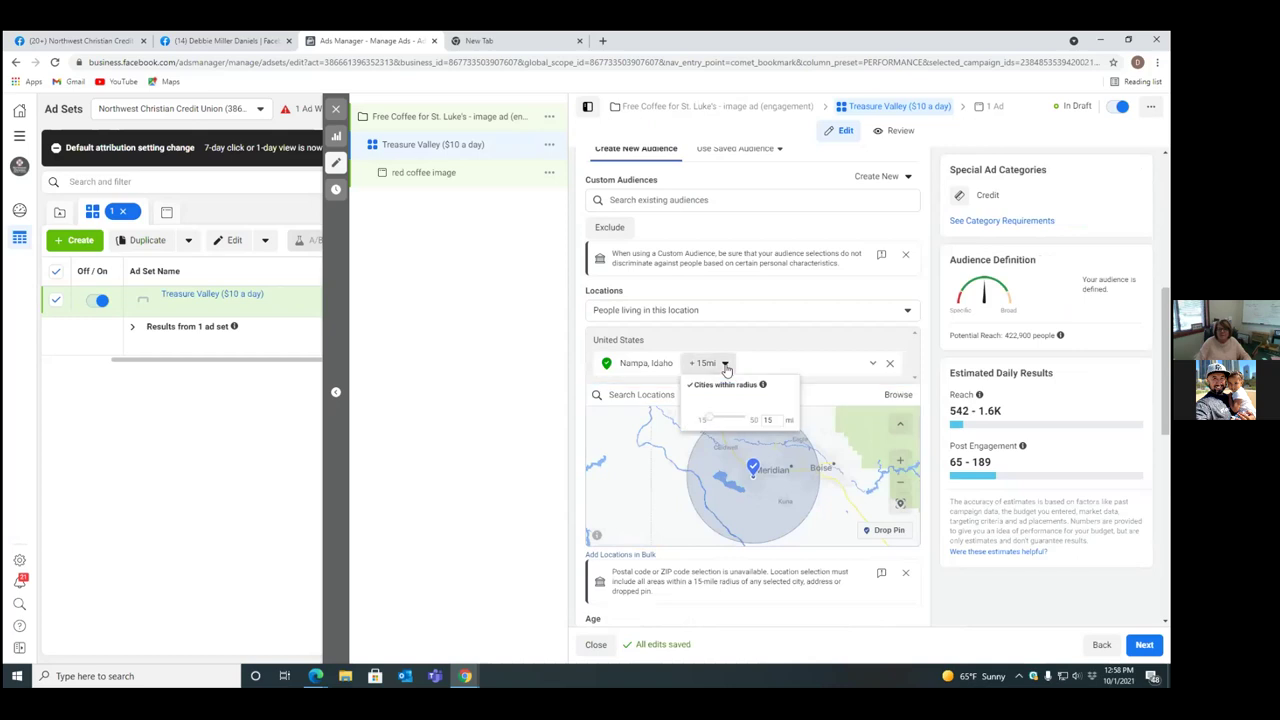
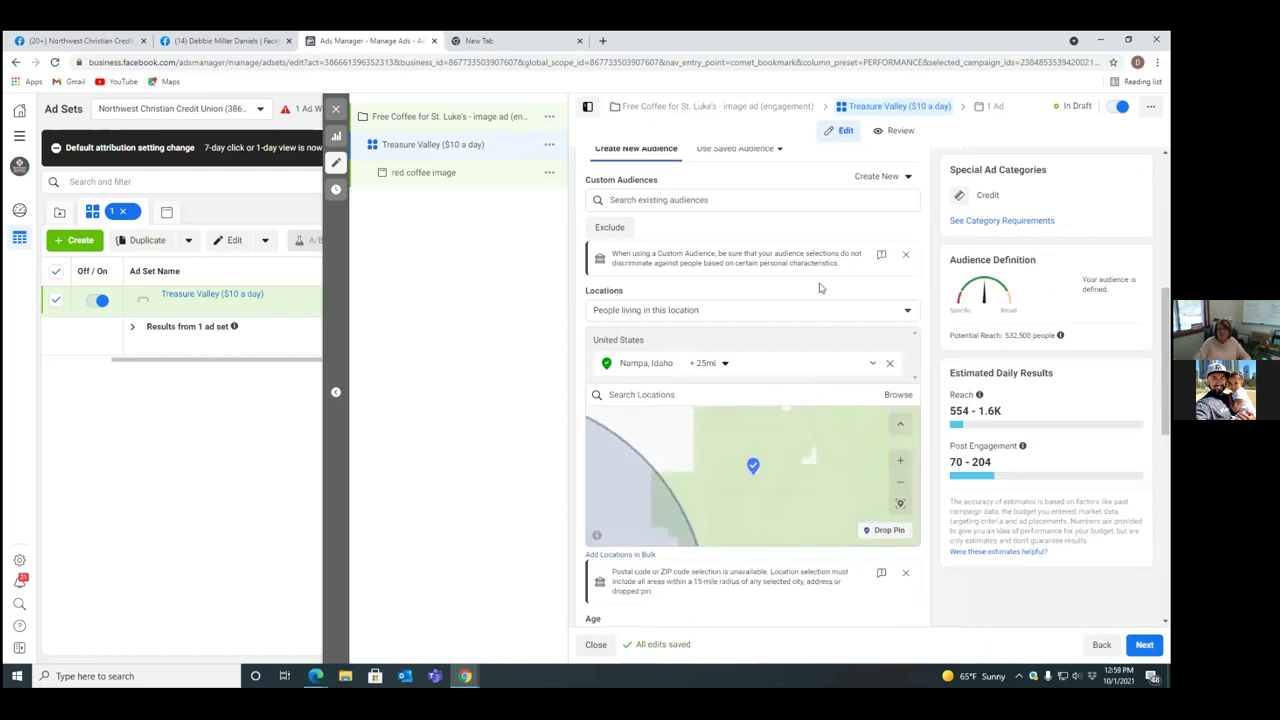
Step: Rename the ad set to "Nampa 25miles ($10 a day)"
{"action": "scroll", "coordinate": [842, 381], "scroll_direction": "up", "scroll_amount": 5}
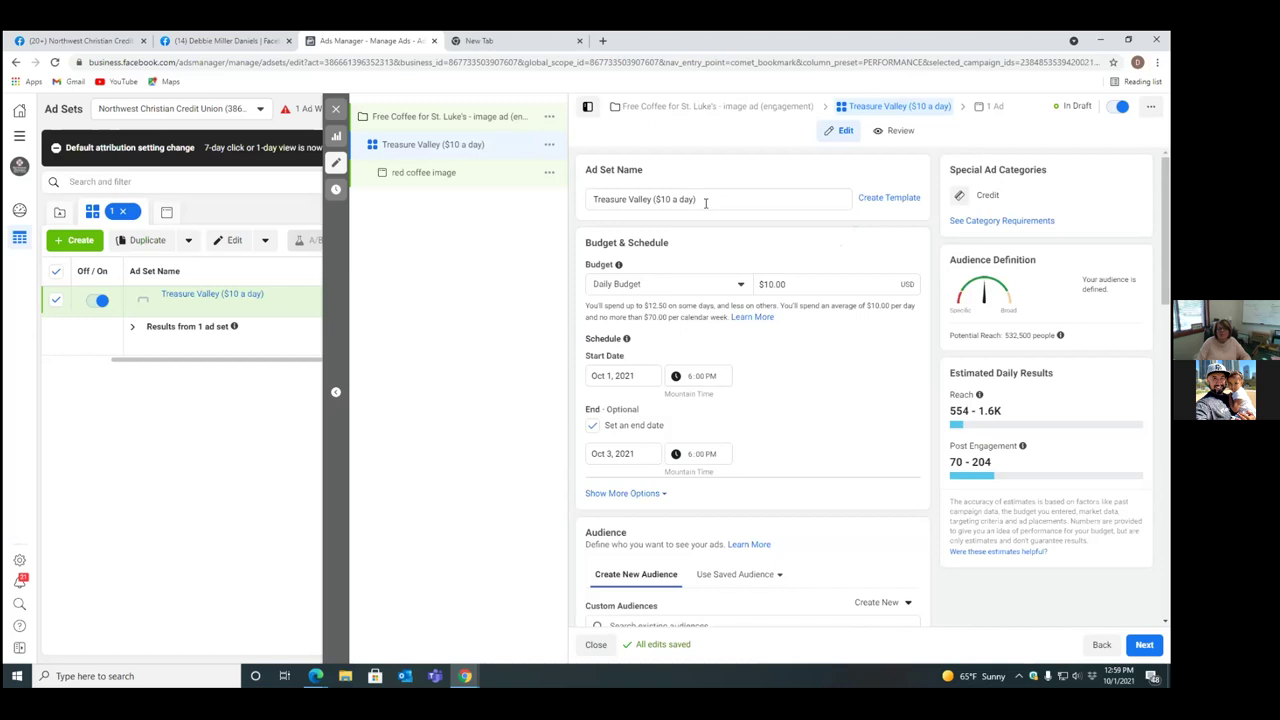
{"action": "left_click", "coordinate": [652, 199]}
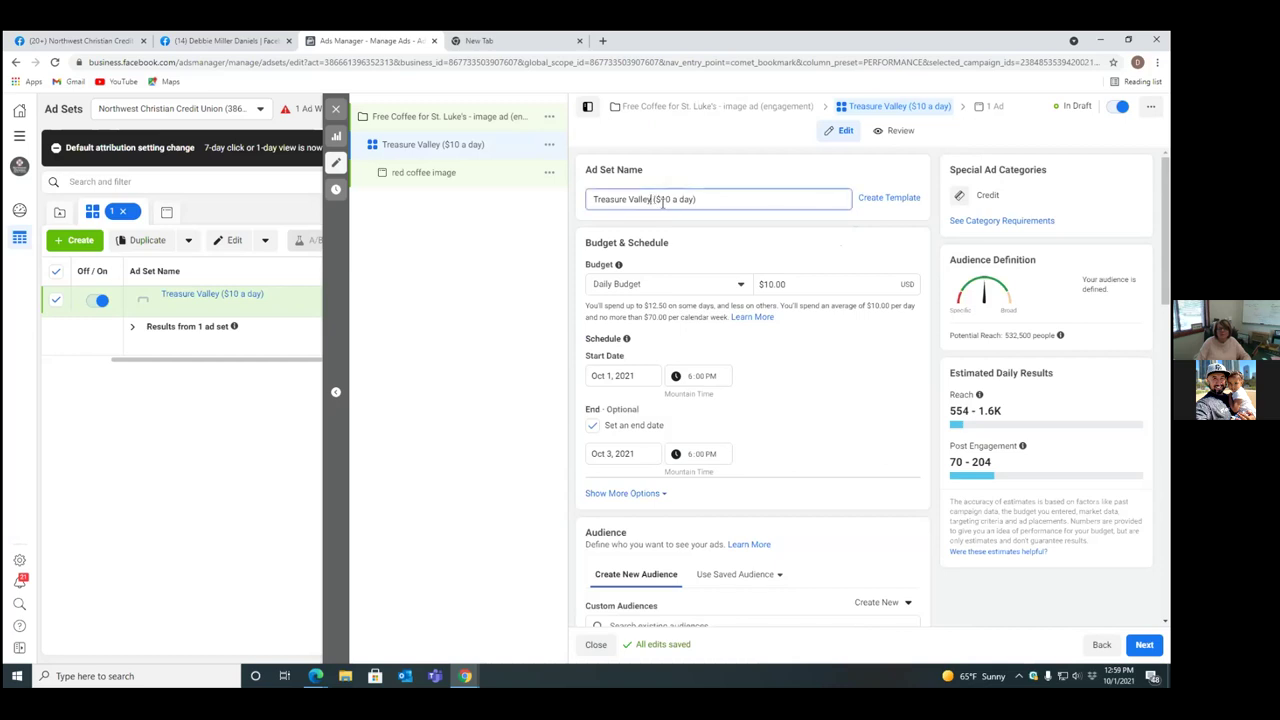
{"action": "key", "text": "BackSpace"}
{"action": "key", "text": "BackSpace"}
{"action": "key", "text": "BackSpace"}
{"action": "key", "text": "BackSpace"}
{"action": "key", "text": "BackSpace"}
{"action": "key", "text": "BackSpace"}
{"action": "key", "text": "BackSpace"}
{"action": "key", "text": "BackSpace"}
{"action": "key", "text": "BackSpace"}
{"action": "key", "text": "BackSpace"}
{"action": "key", "text": "BackSpace"}
{"action": "key", "text": "BackSpace"}
{"action": "key", "text": "BackSpace"}
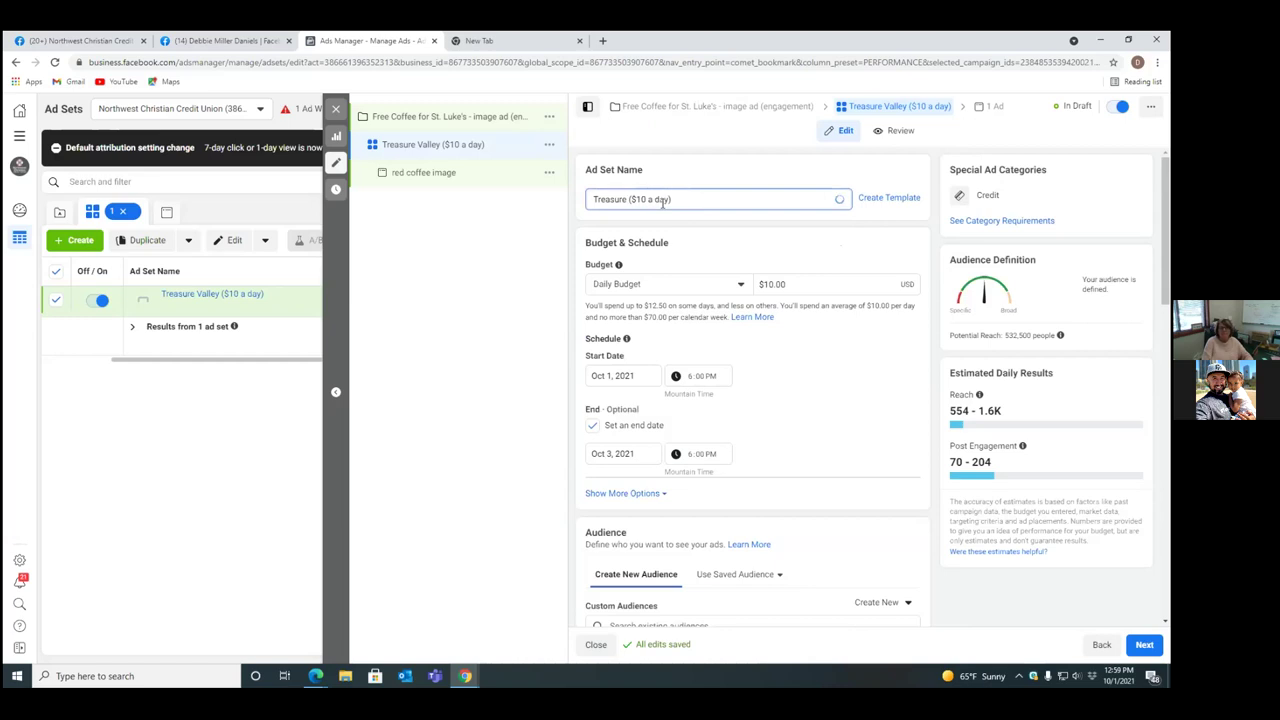
{"action": "key", "text": "BackSpace"}
{"action": "key", "text": "BackSpace"}
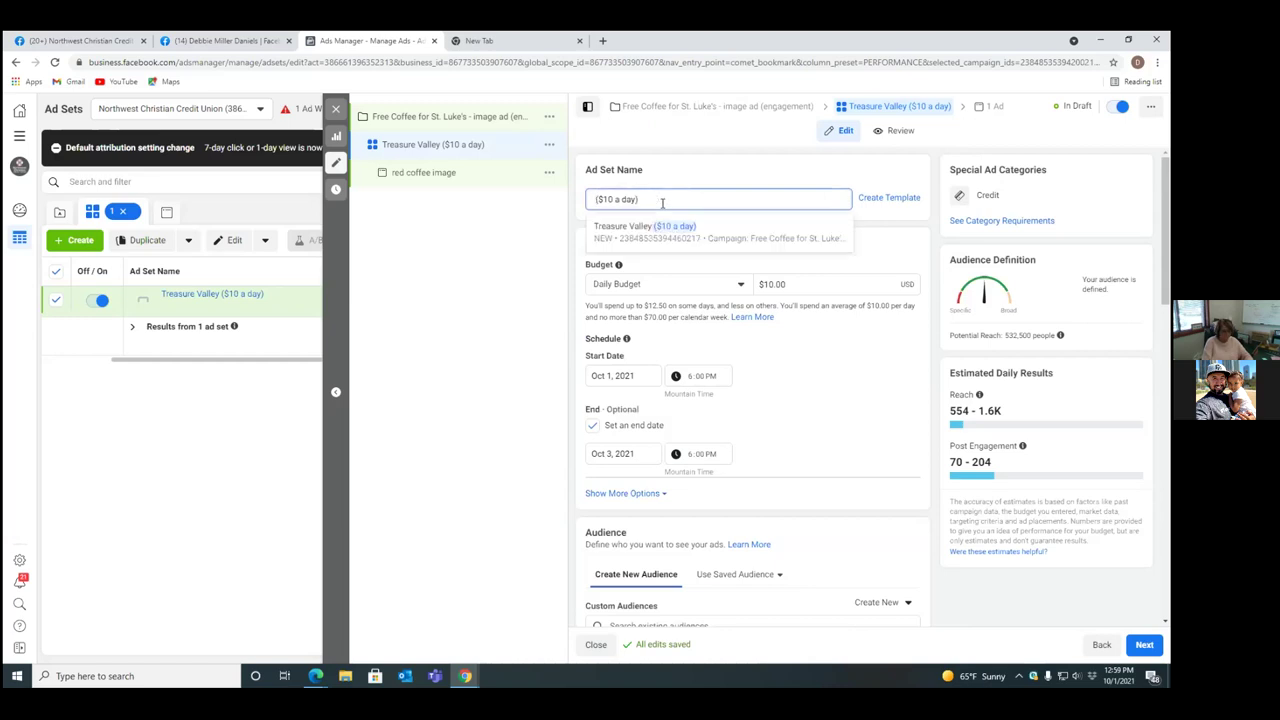
{"action": "type", "text": "Nampa"}
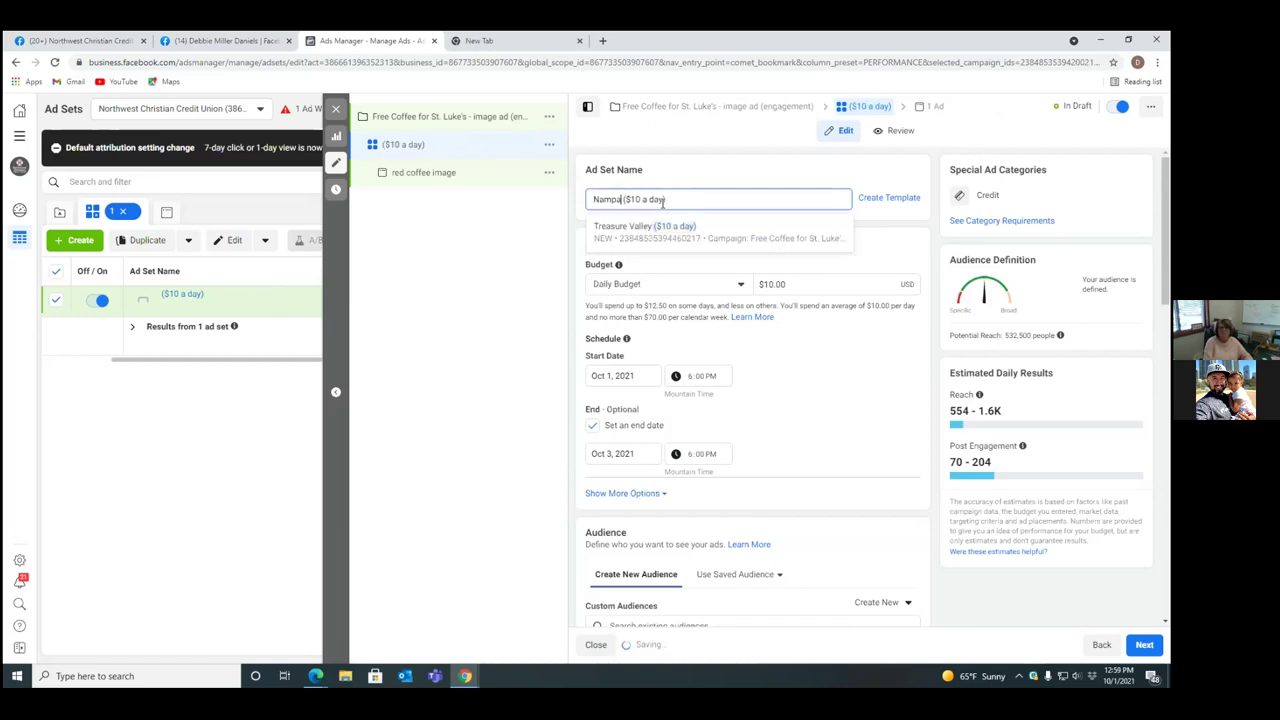
{"action": "type", "text": " 25"}
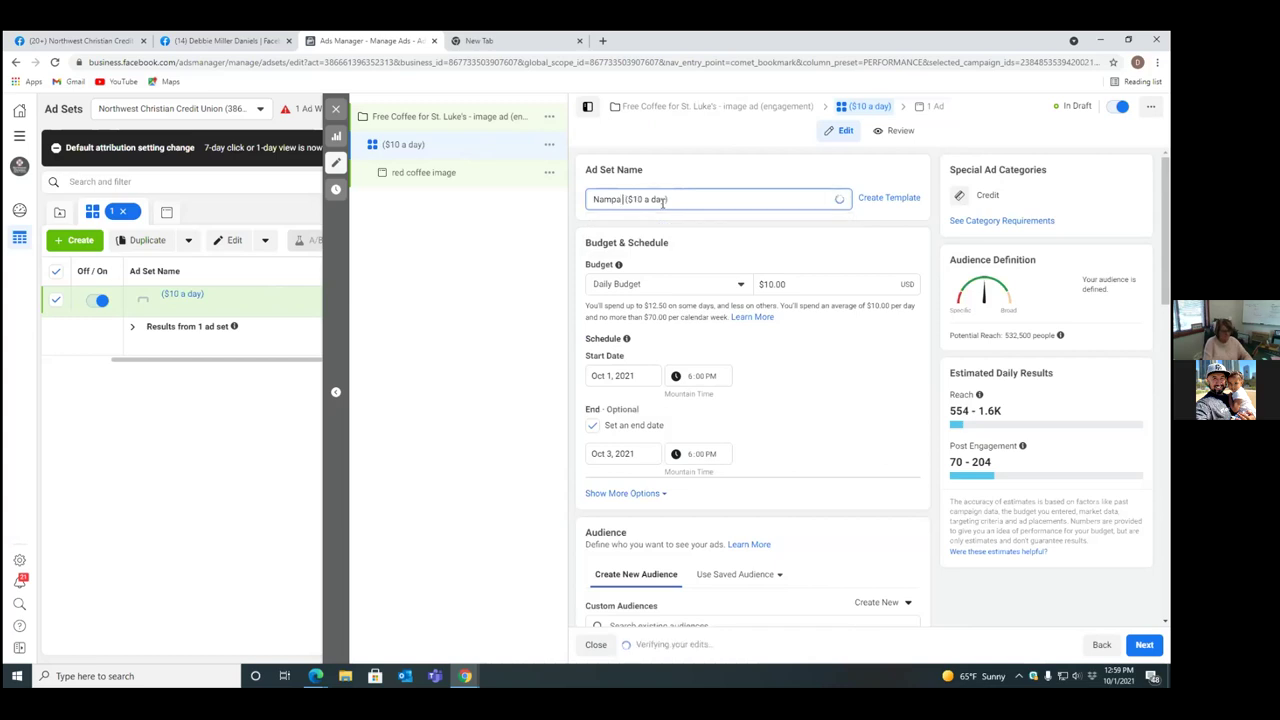
{"action": "type", "text": "mile"}
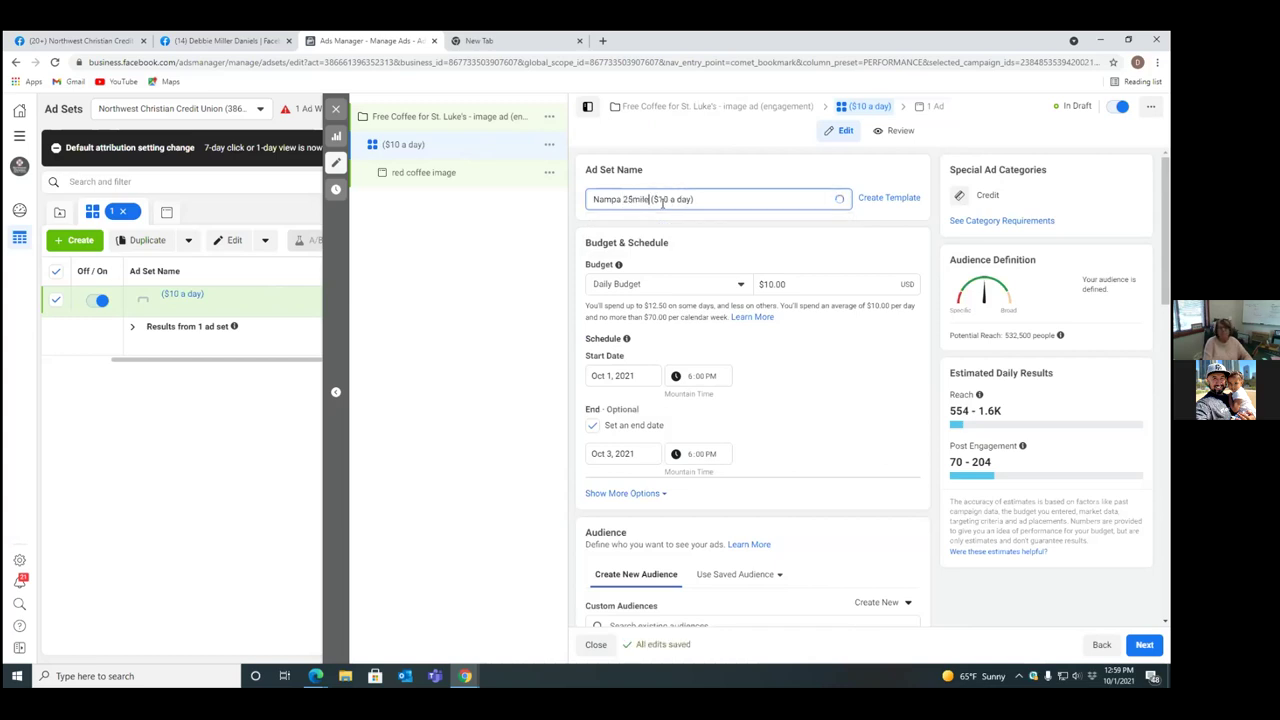
{"action": "type", "text": "s"}
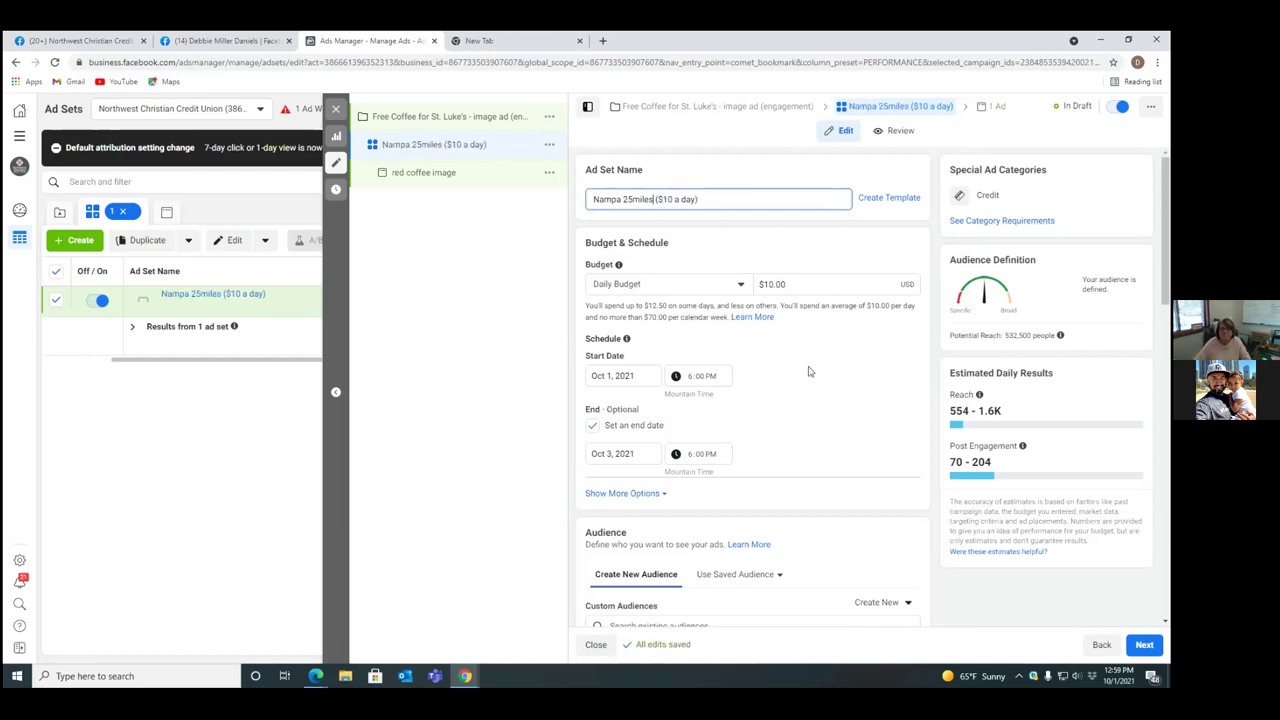
Step: Review the ad set's schedule, audience, age, gender, detailed targeting, placements, and optimization and delivery settings
{"action": "scroll", "coordinate": [810, 371], "scroll_direction": "down", "scroll_amount": 2}
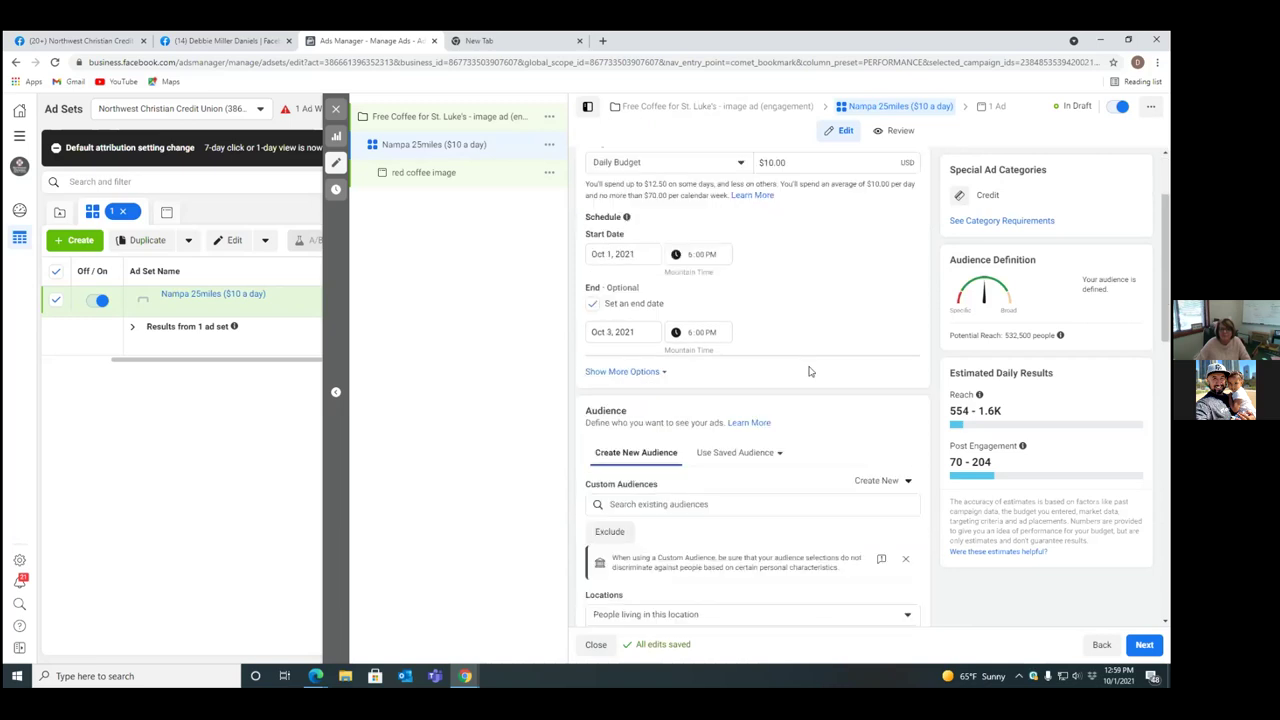
{"action": "scroll", "coordinate": [810, 371], "scroll_direction": "down", "scroll_amount": 1}
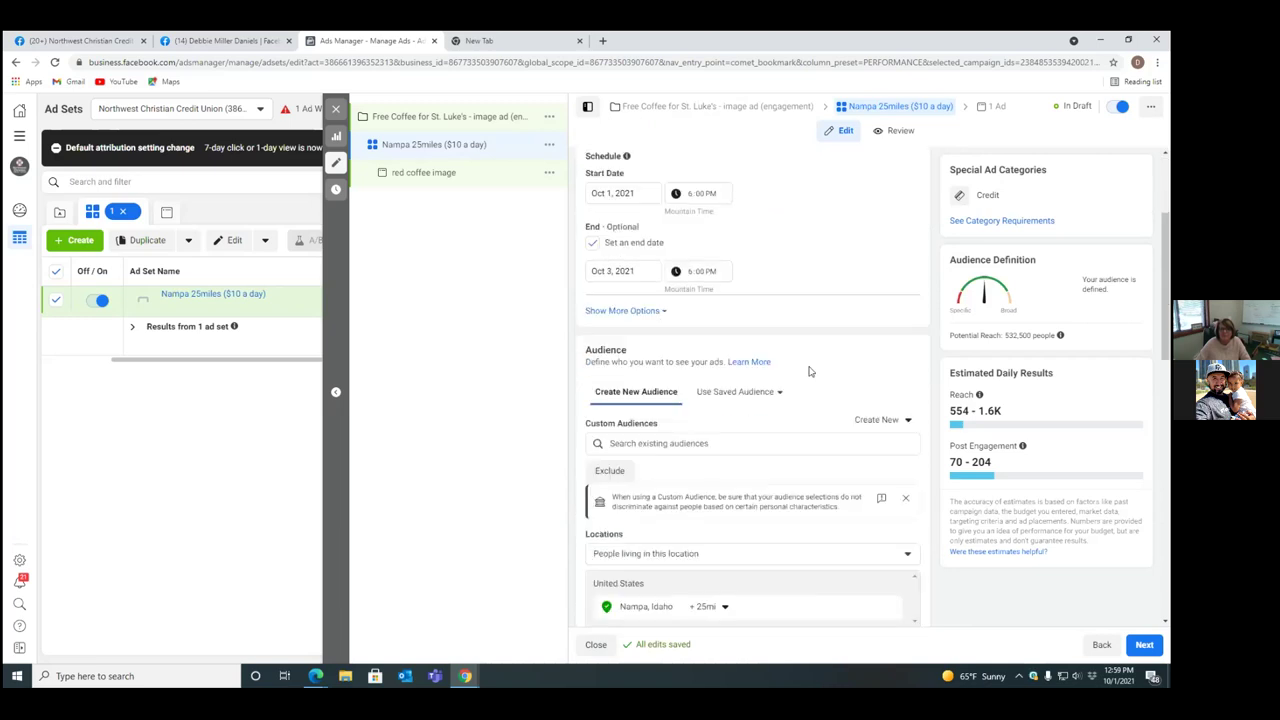
{"action": "scroll", "coordinate": [760, 336], "scroll_direction": "down", "scroll_amount": 2}
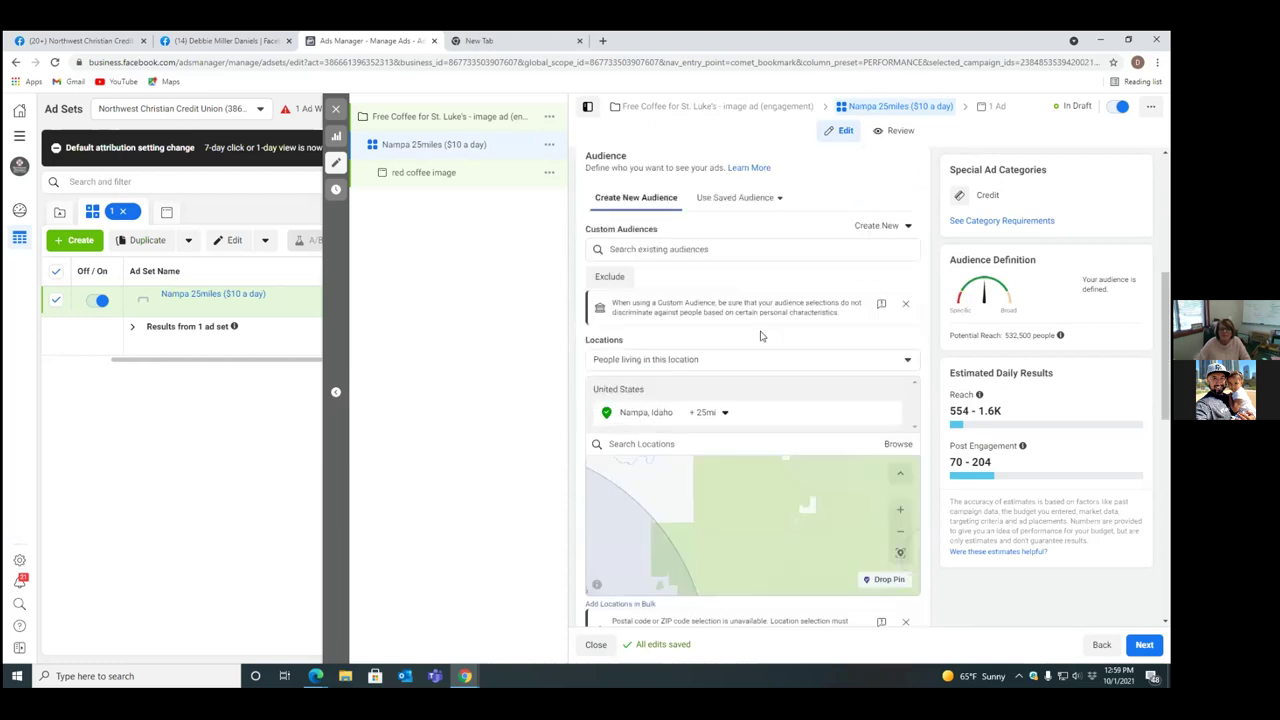
{"action": "scroll", "coordinate": [760, 336], "scroll_direction": "down", "scroll_amount": 4}
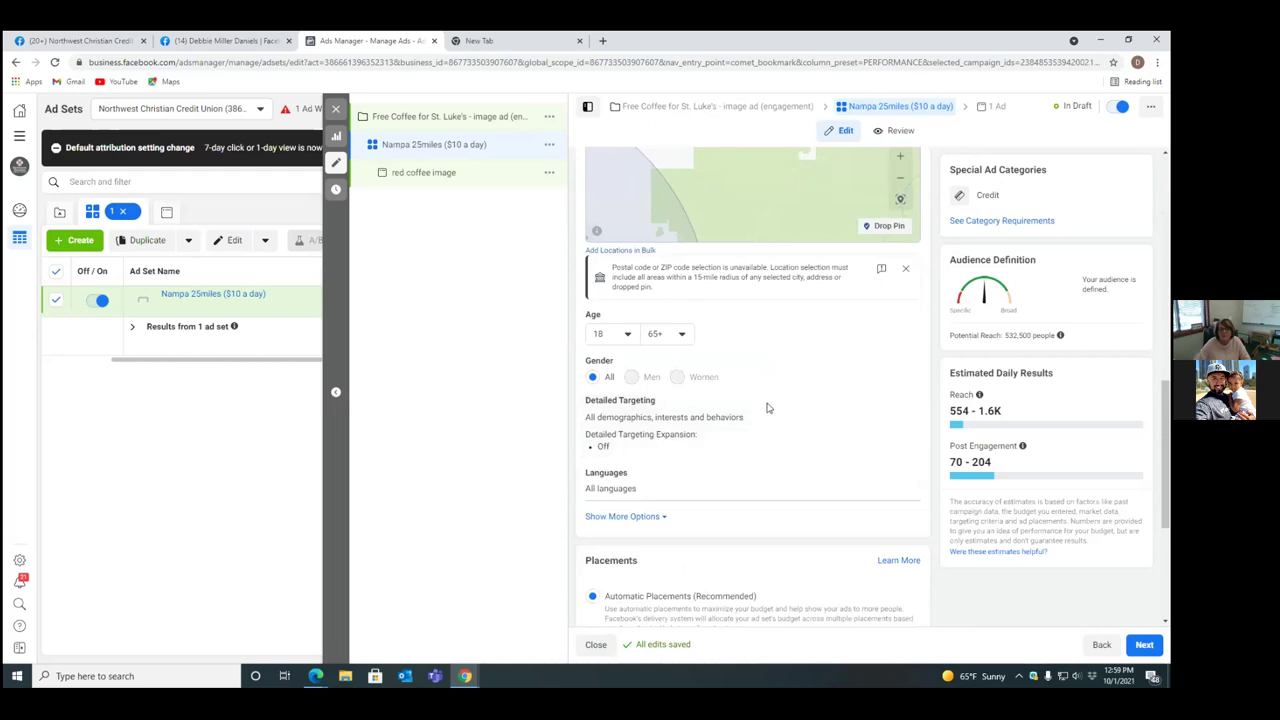
{"action": "scroll", "coordinate": [763, 429], "scroll_direction": "down", "scroll_amount": 1}
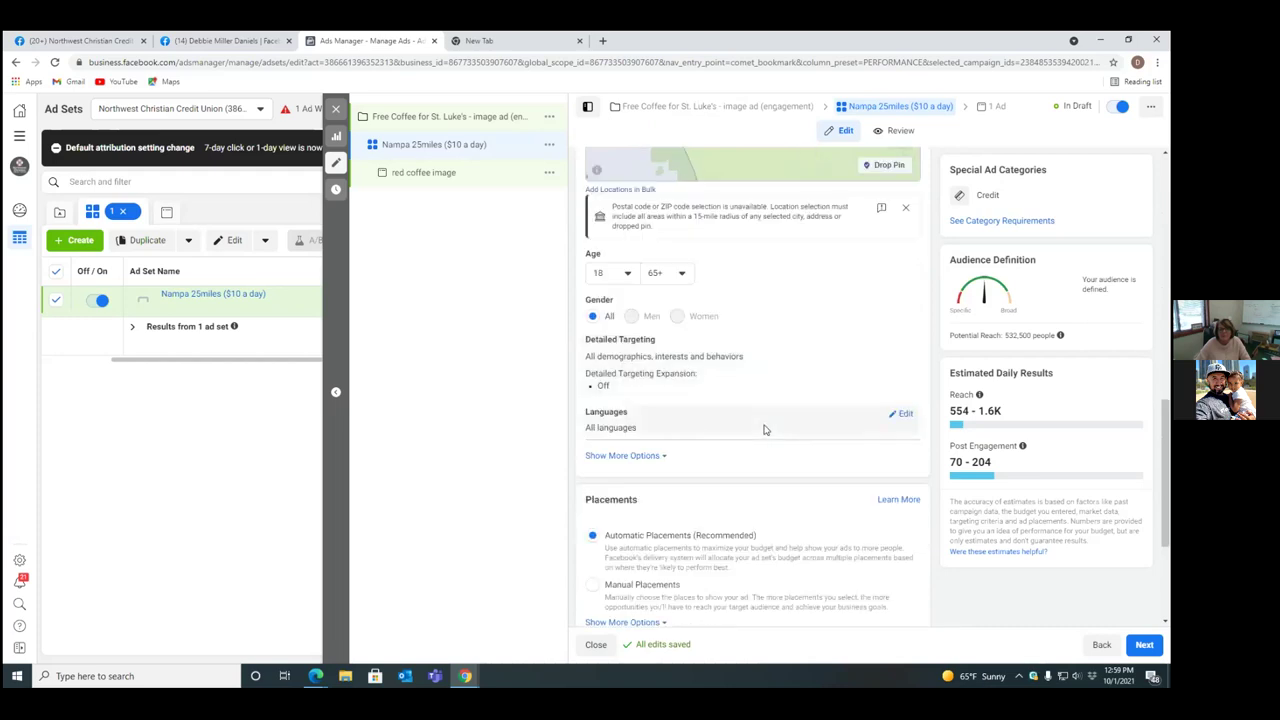
{"action": "scroll", "coordinate": [763, 429], "scroll_direction": "down", "scroll_amount": 3}
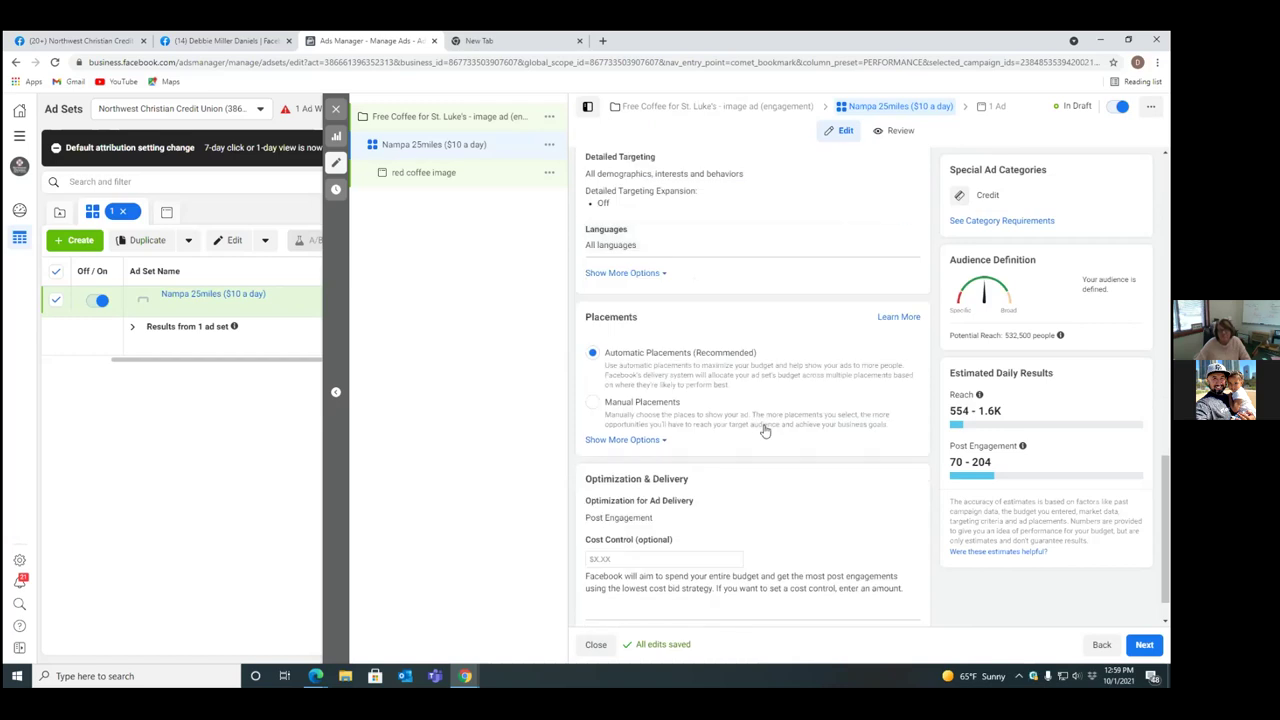
{"action": "scroll", "coordinate": [765, 431], "scroll_direction": "down", "scroll_amount": 1}
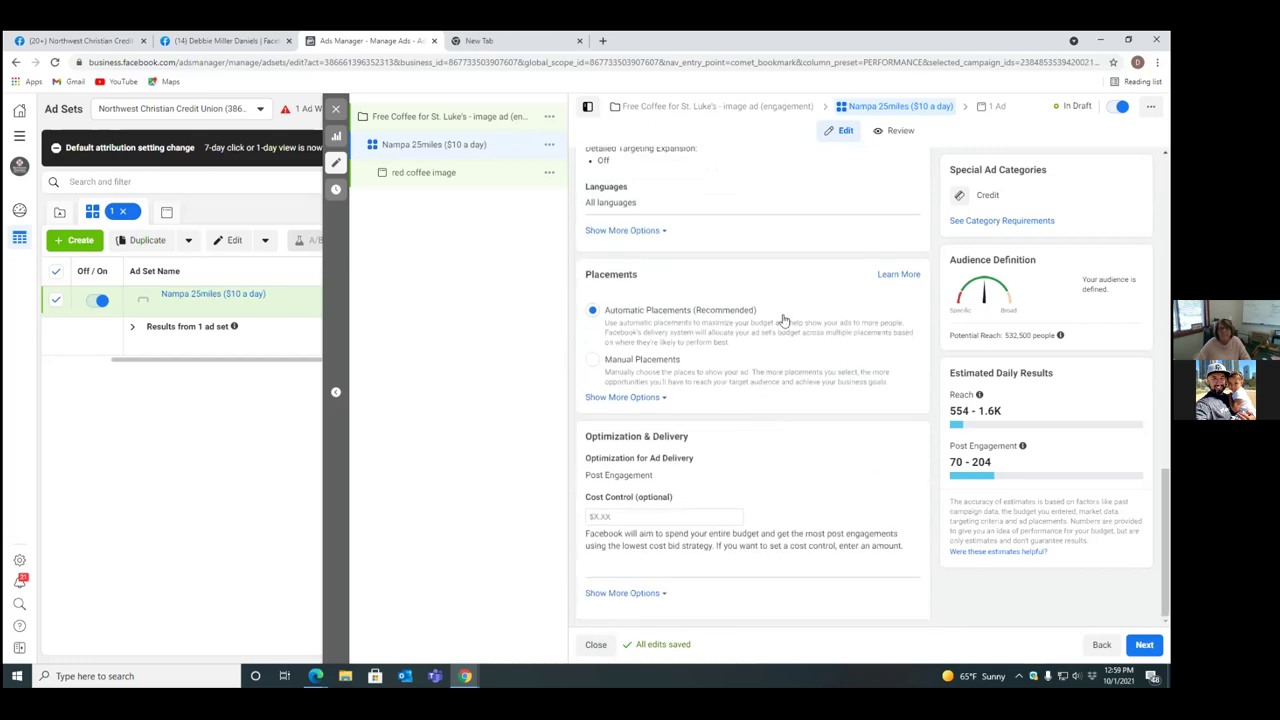
{"action": "scroll", "coordinate": [783, 320], "scroll_direction": "up", "scroll_amount": 2}
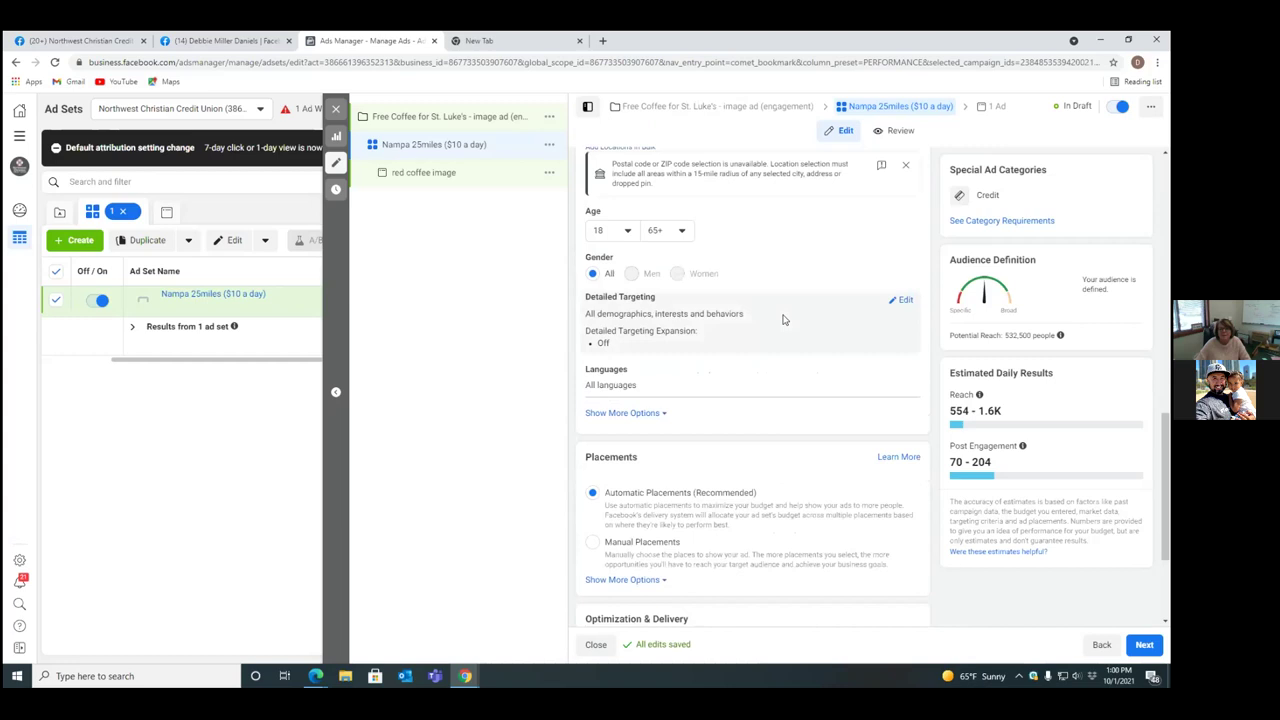
{"action": "scroll", "coordinate": [735, 427], "scroll_direction": "down", "scroll_amount": 1}
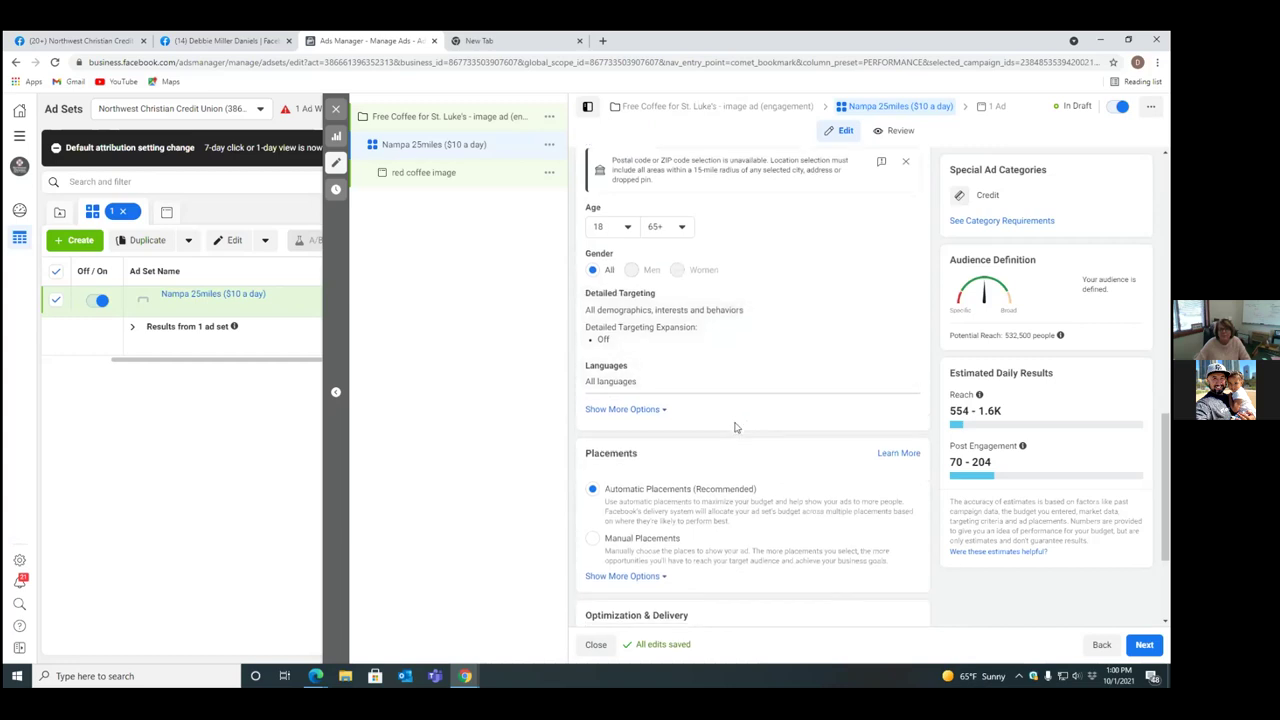
{"action": "scroll", "coordinate": [735, 427], "scroll_direction": "down", "scroll_amount": 2}
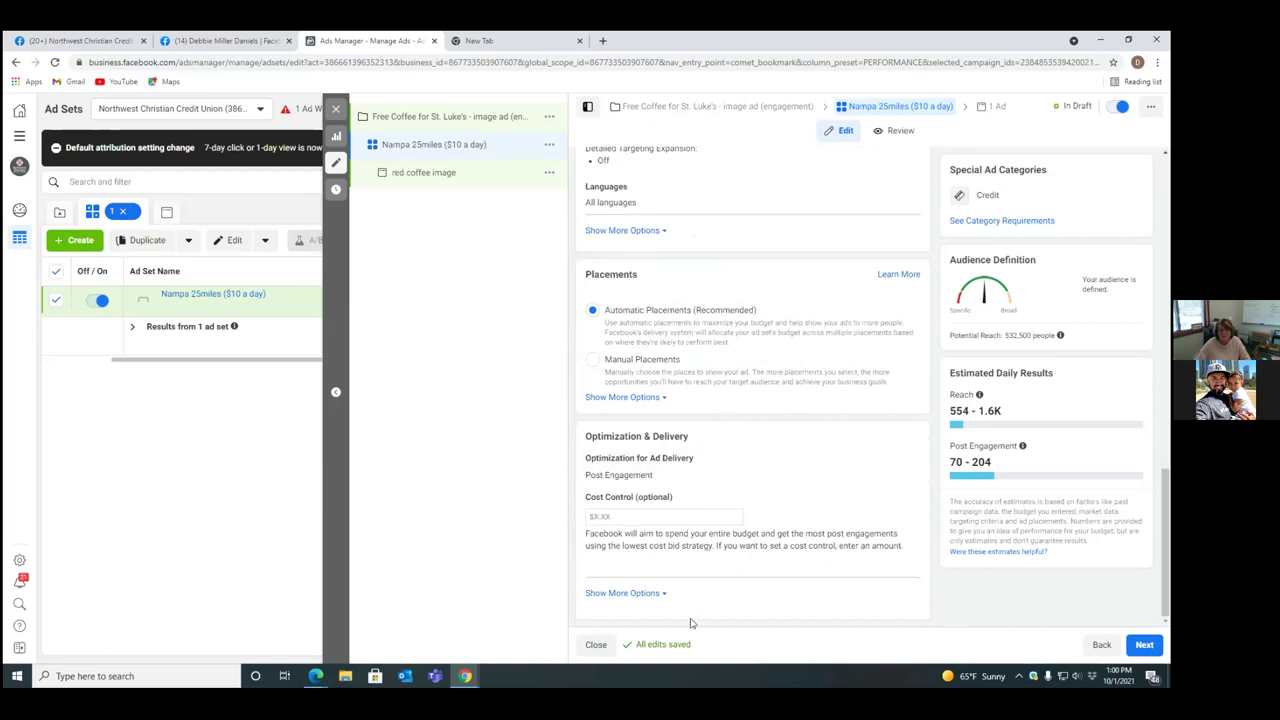
{"action": "left_click", "coordinate": [1156, 647]}
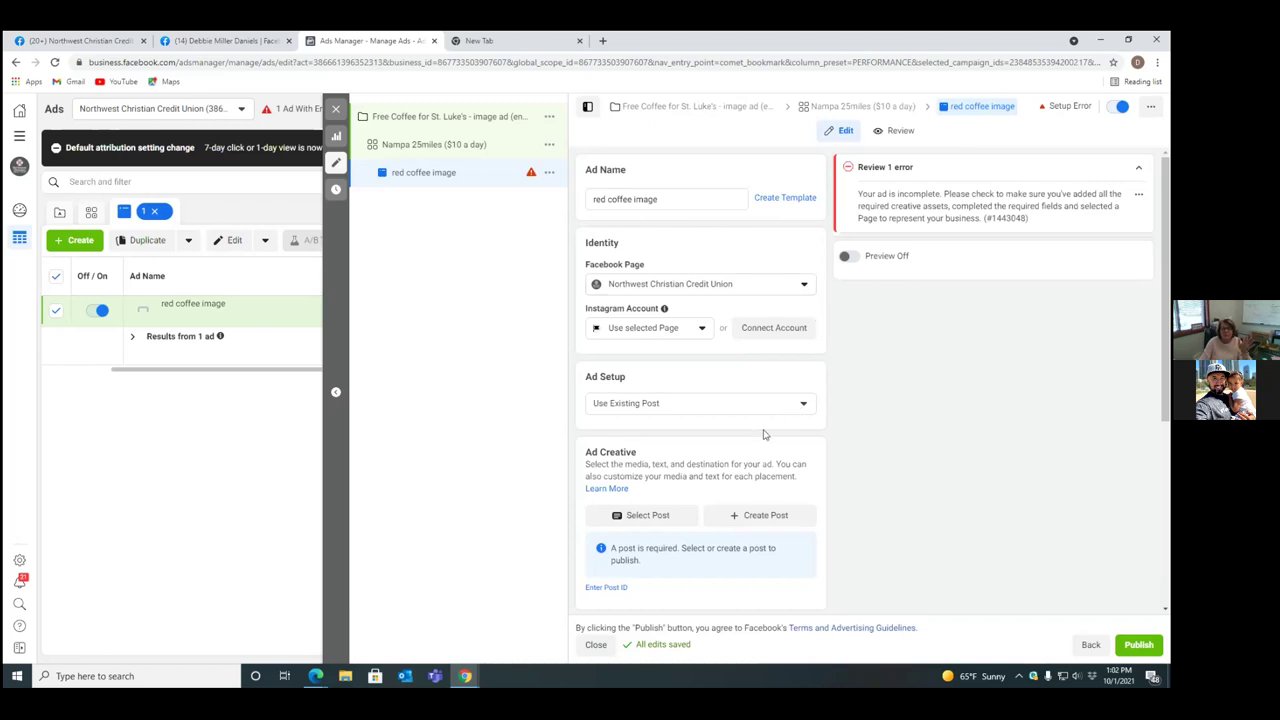
{"action": "left_click", "coordinate": [648, 517]}
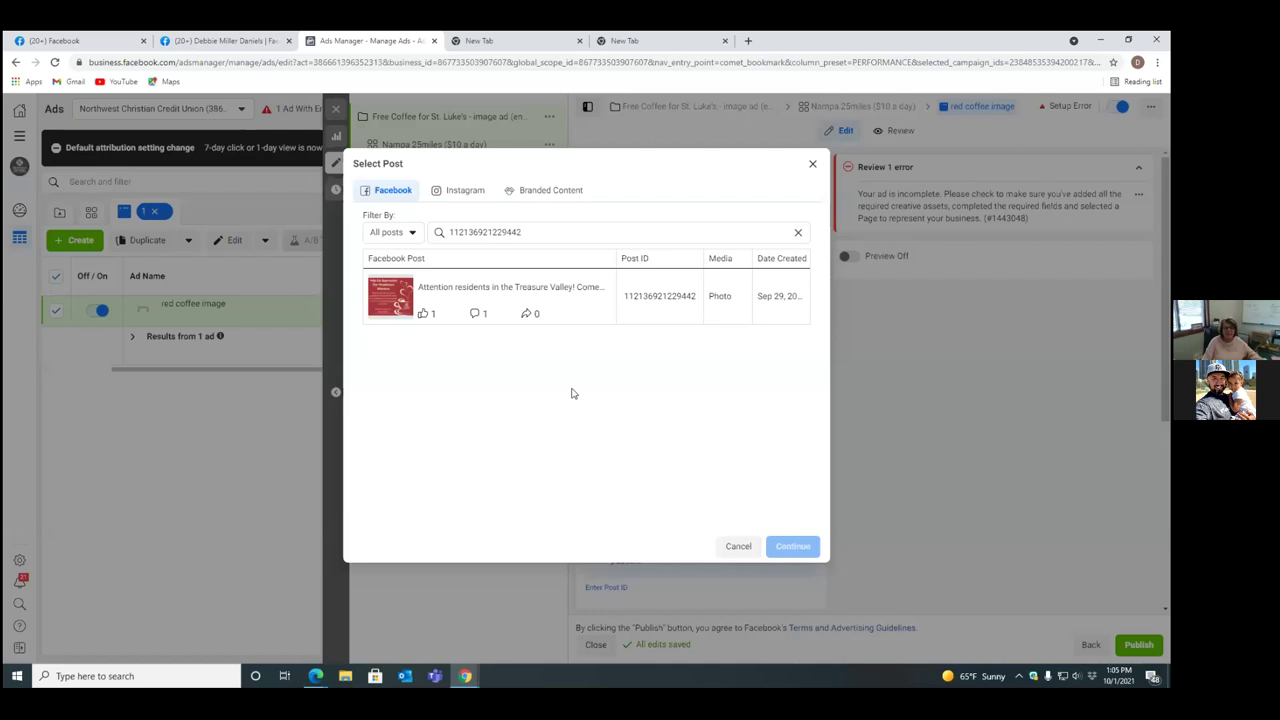
{"action": "left_click", "coordinate": [195, 45]}
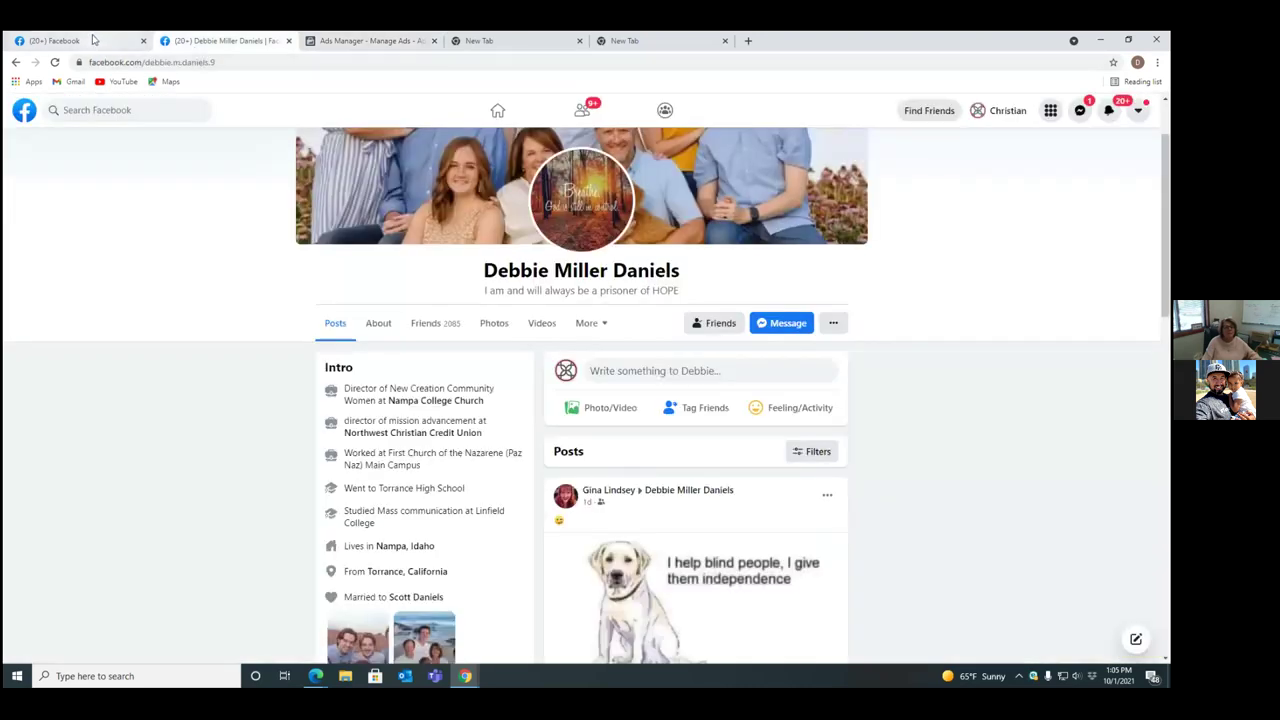
{"action": "left_click", "coordinate": [93, 40]}
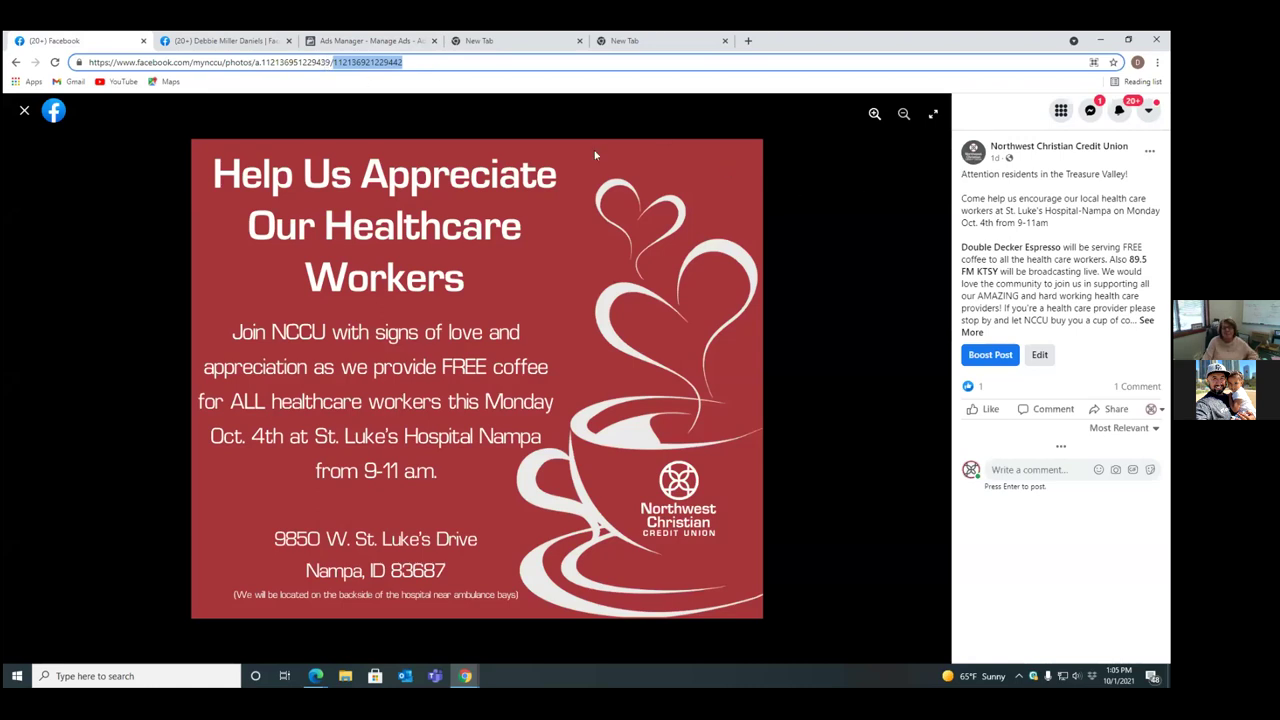
{"action": "left_click", "coordinate": [365, 41]}
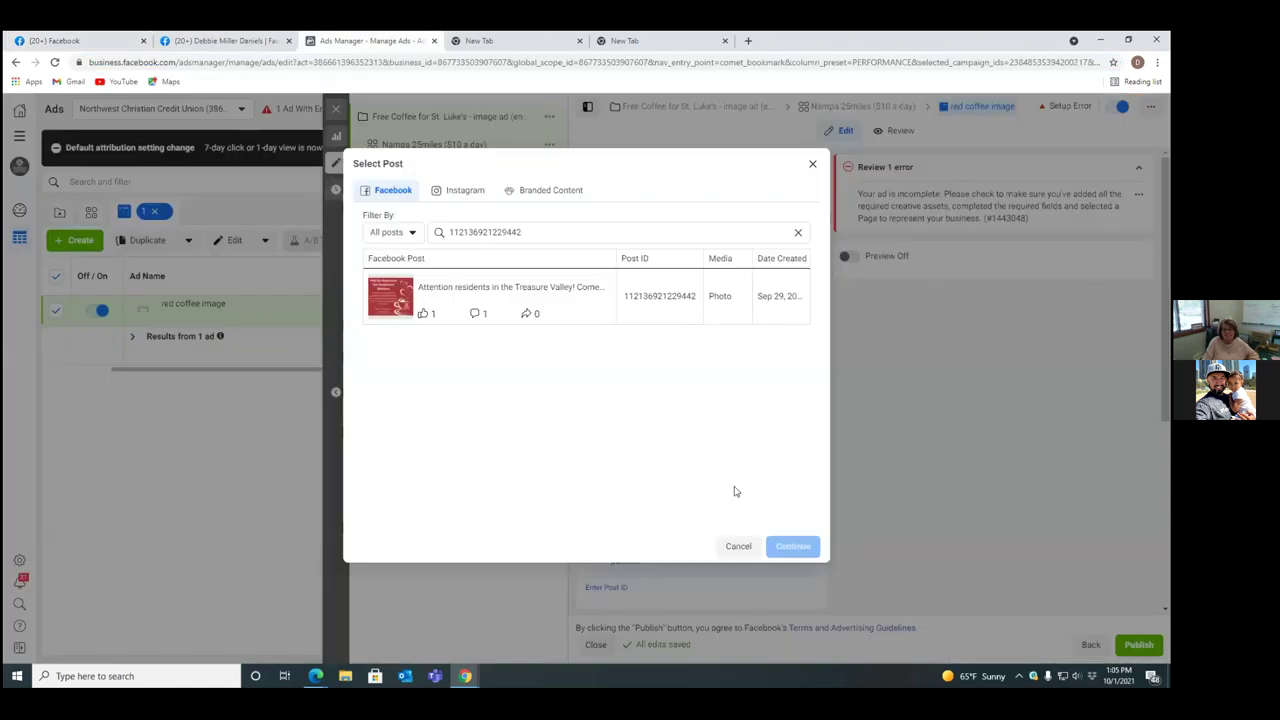
{"action": "left_click", "coordinate": [395, 298]}
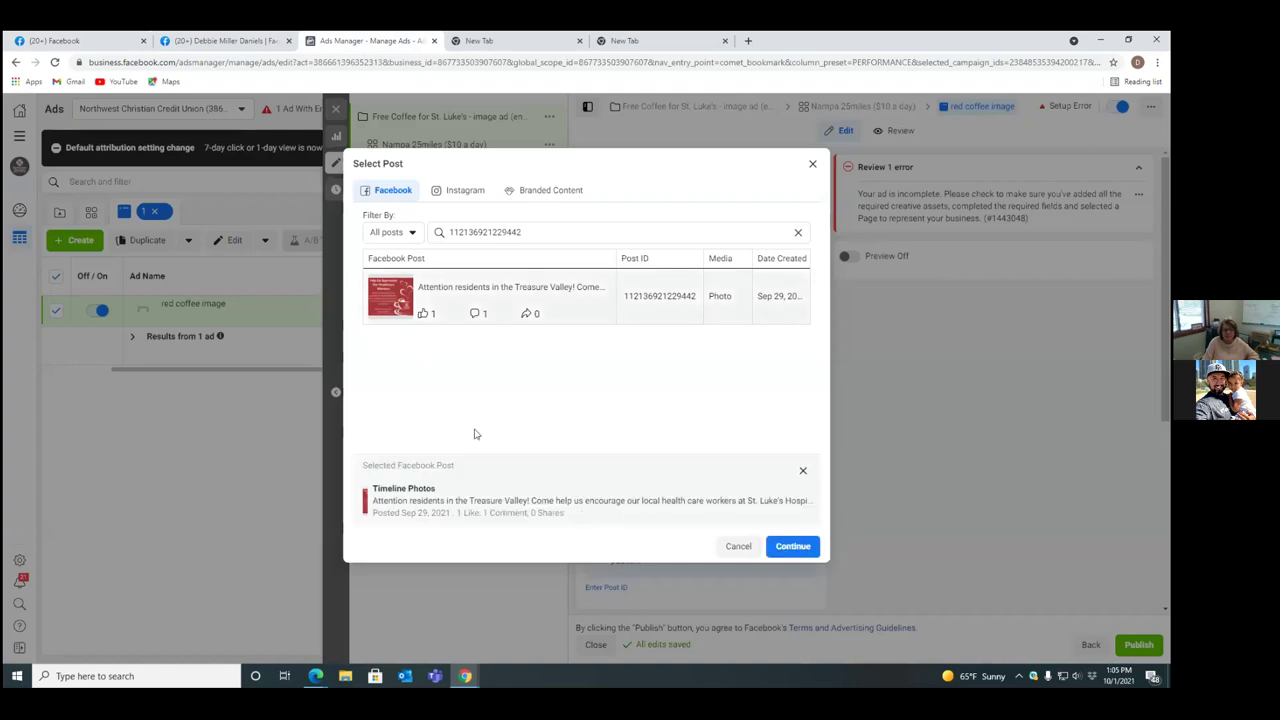
{"action": "left_click", "coordinate": [793, 547]}
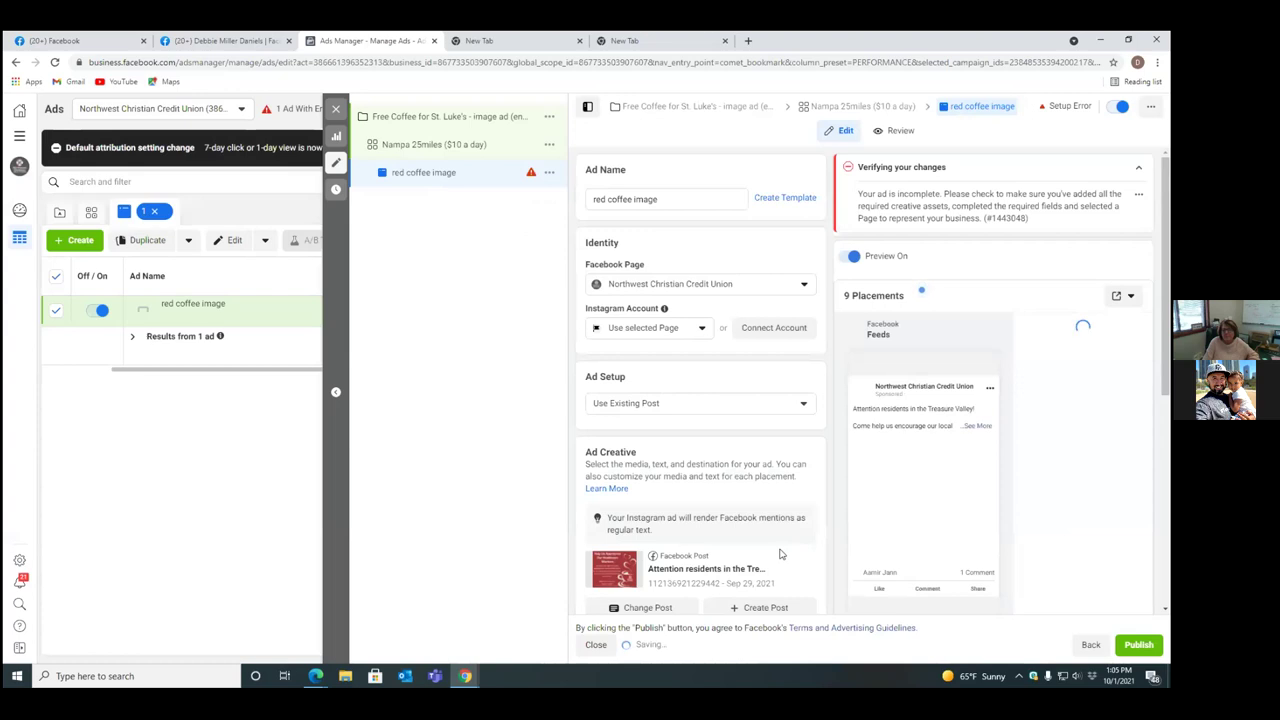
Step: Check the red coffee image ad's setup and add a Send Message call to action, updating the original post
{"action": "scroll", "coordinate": [780, 554], "scroll_direction": "down", "scroll_amount": 2}
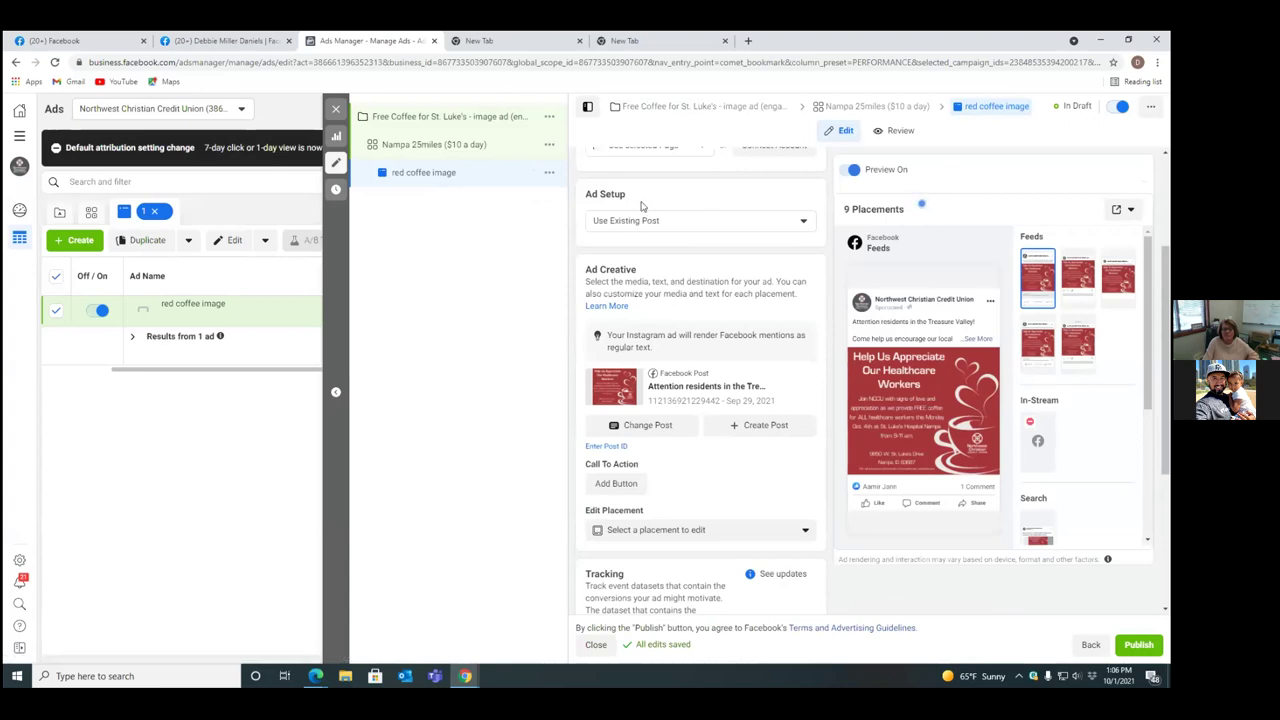
{"action": "scroll", "coordinate": [645, 206], "scroll_direction": "up", "scroll_amount": 2}
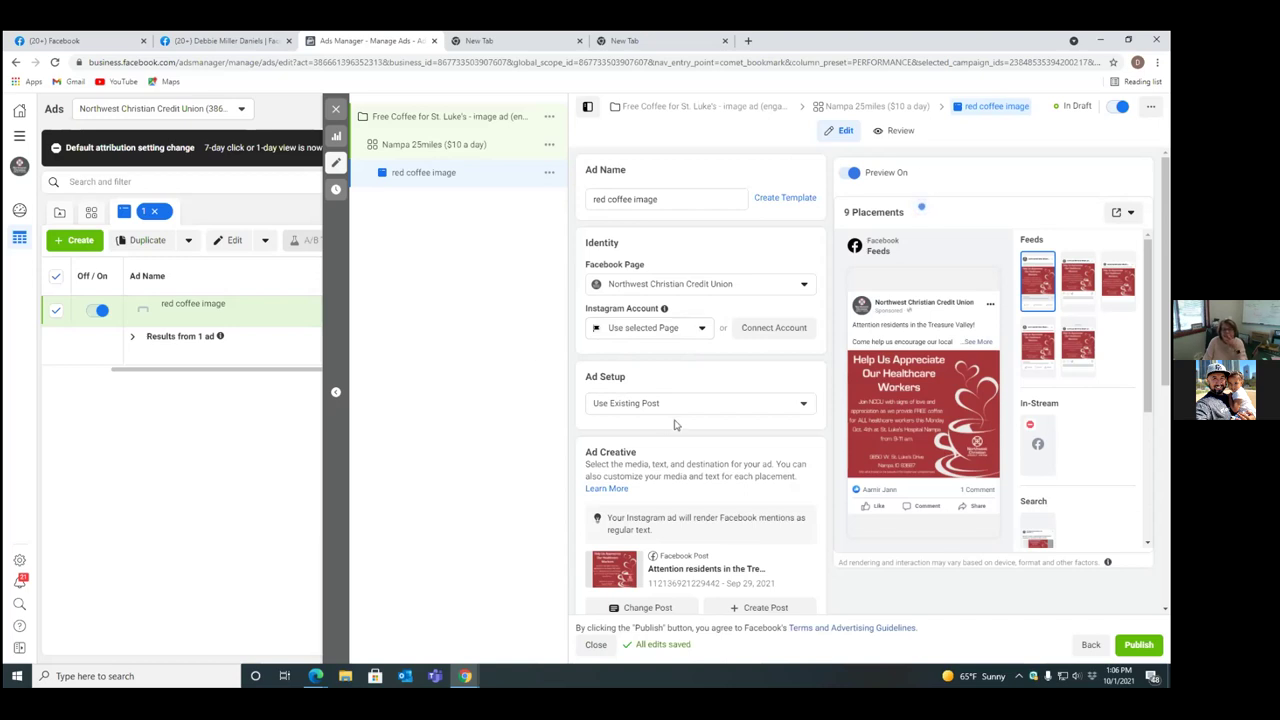
{"action": "scroll", "coordinate": [672, 424], "scroll_direction": "down", "scroll_amount": 3}
{"action": "scroll", "coordinate": [743, 411], "scroll_direction": "down", "scroll_amount": 1}
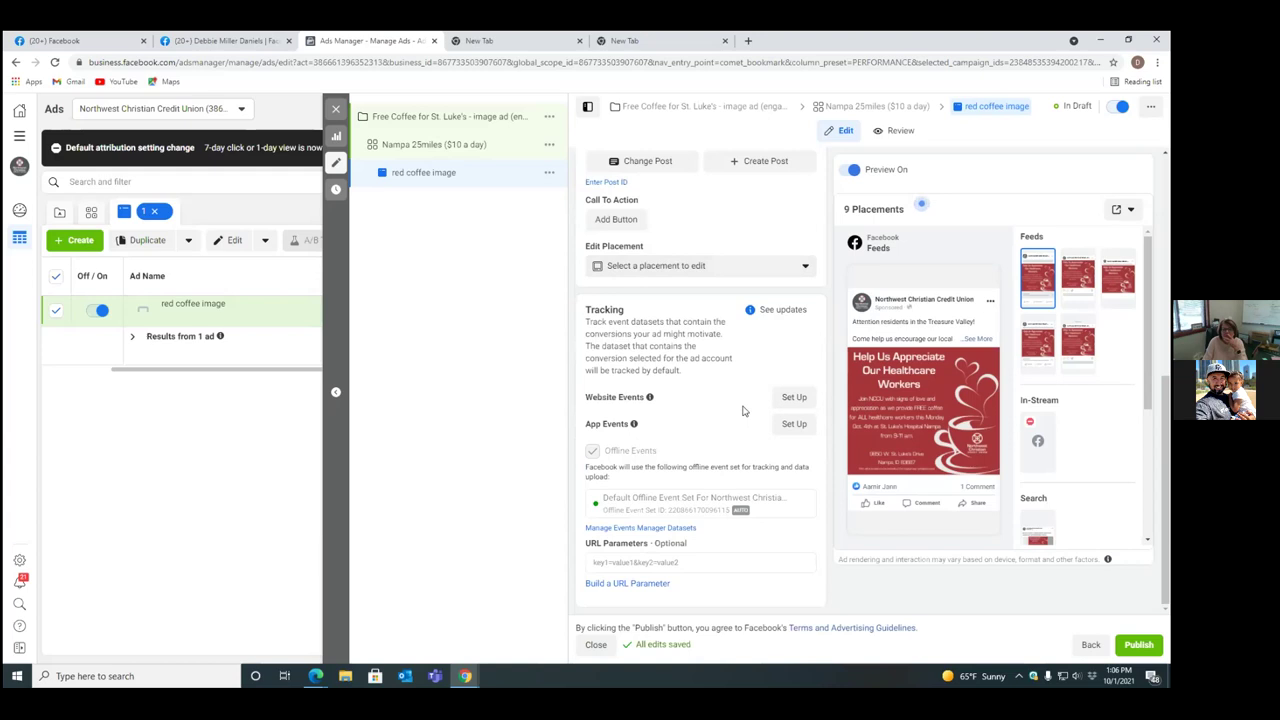
{"action": "left_click", "coordinate": [614, 220]}
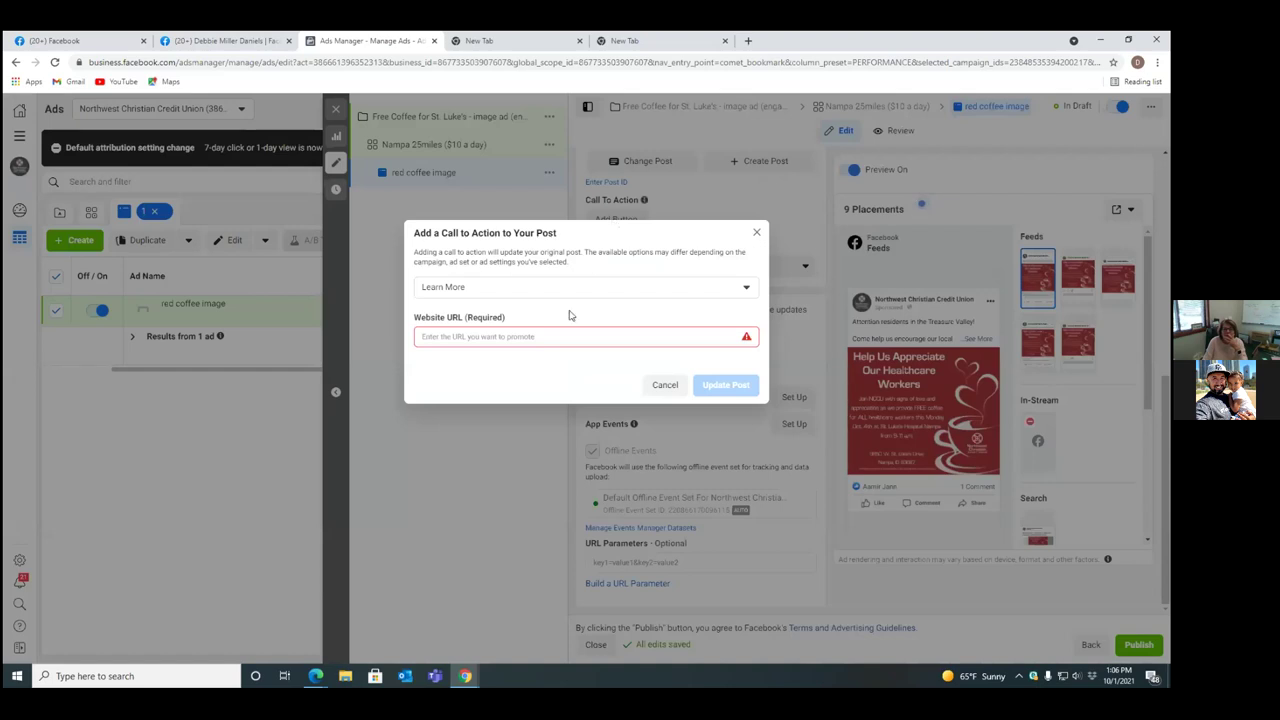
{"action": "left_click", "coordinate": [746, 290]}
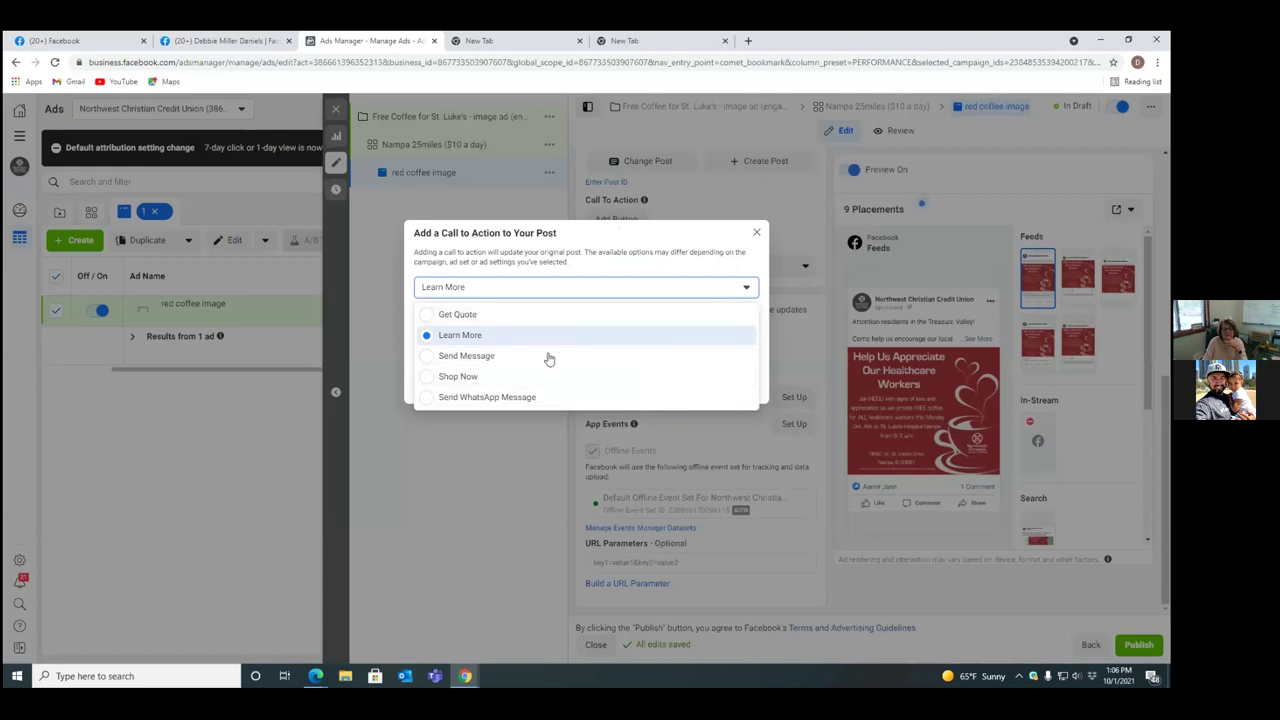
{"action": "left_click", "coordinate": [661, 357]}
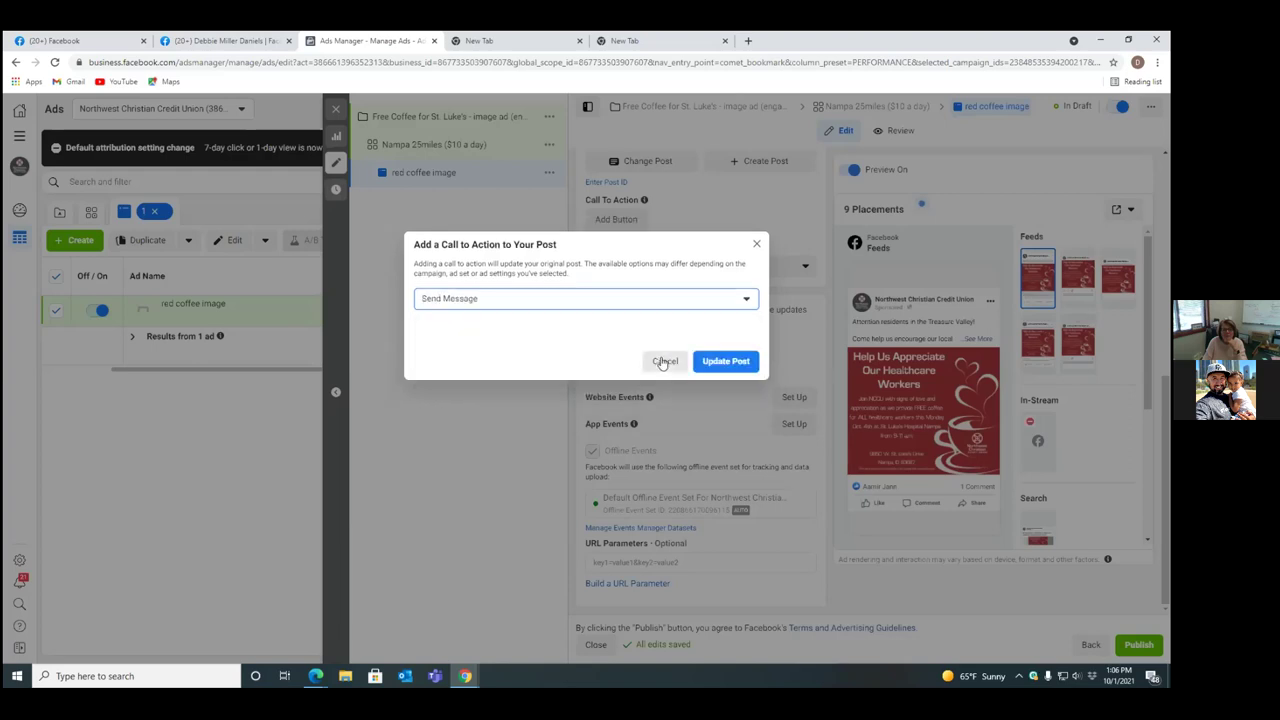
{"action": "left_click", "coordinate": [729, 367]}
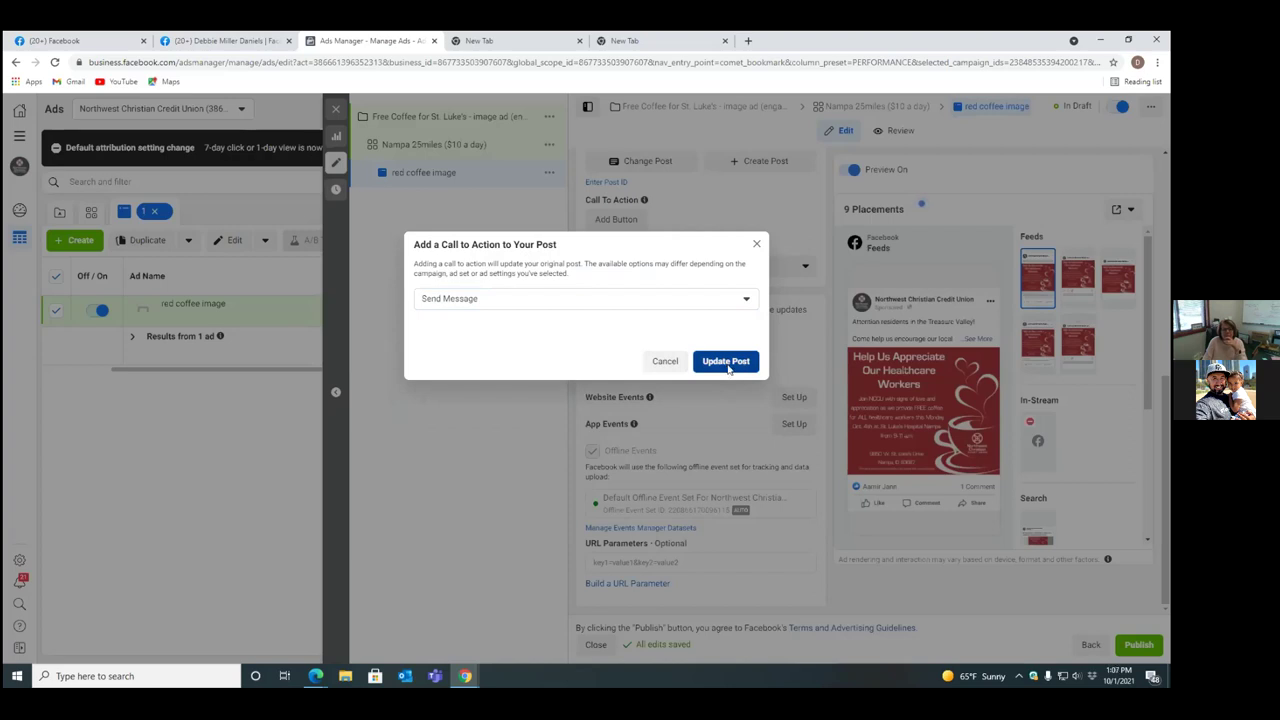
{"action": "left_click", "coordinate": [726, 362]}
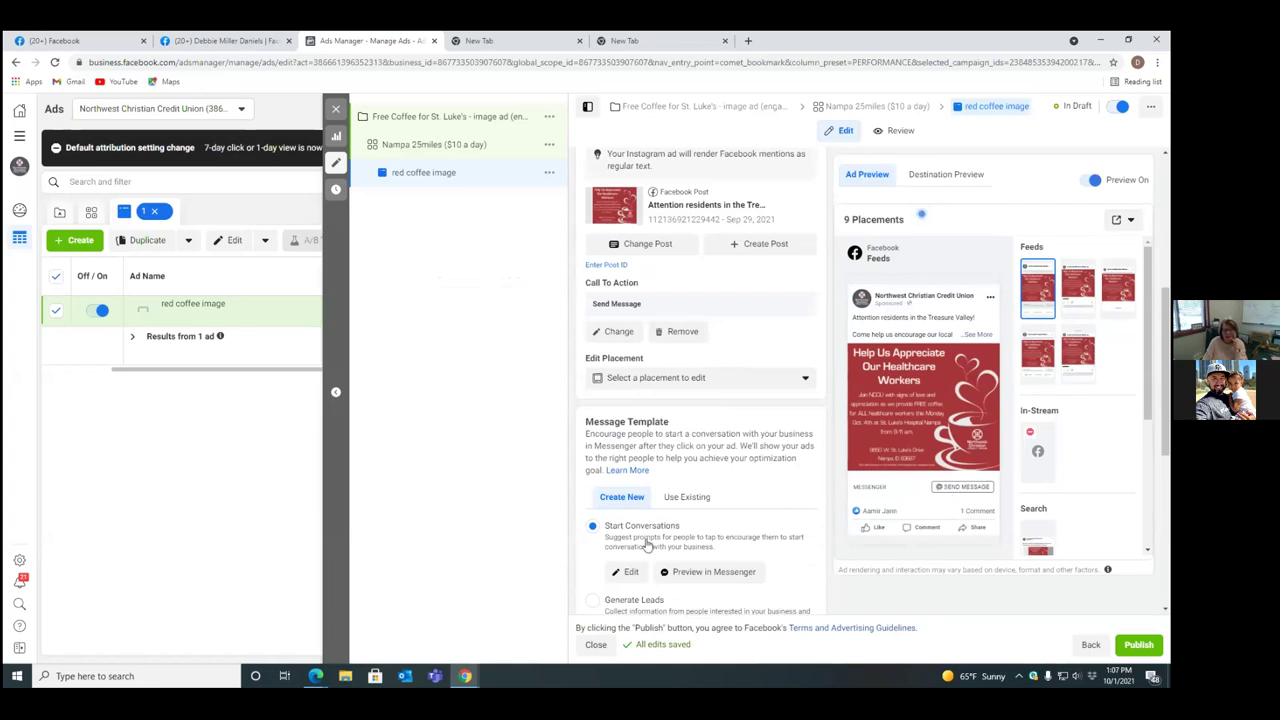
Step: Check the ad's message template and tracking settings, and publish the ad
{"action": "scroll", "coordinate": [648, 544], "scroll_direction": "down", "scroll_amount": 1}
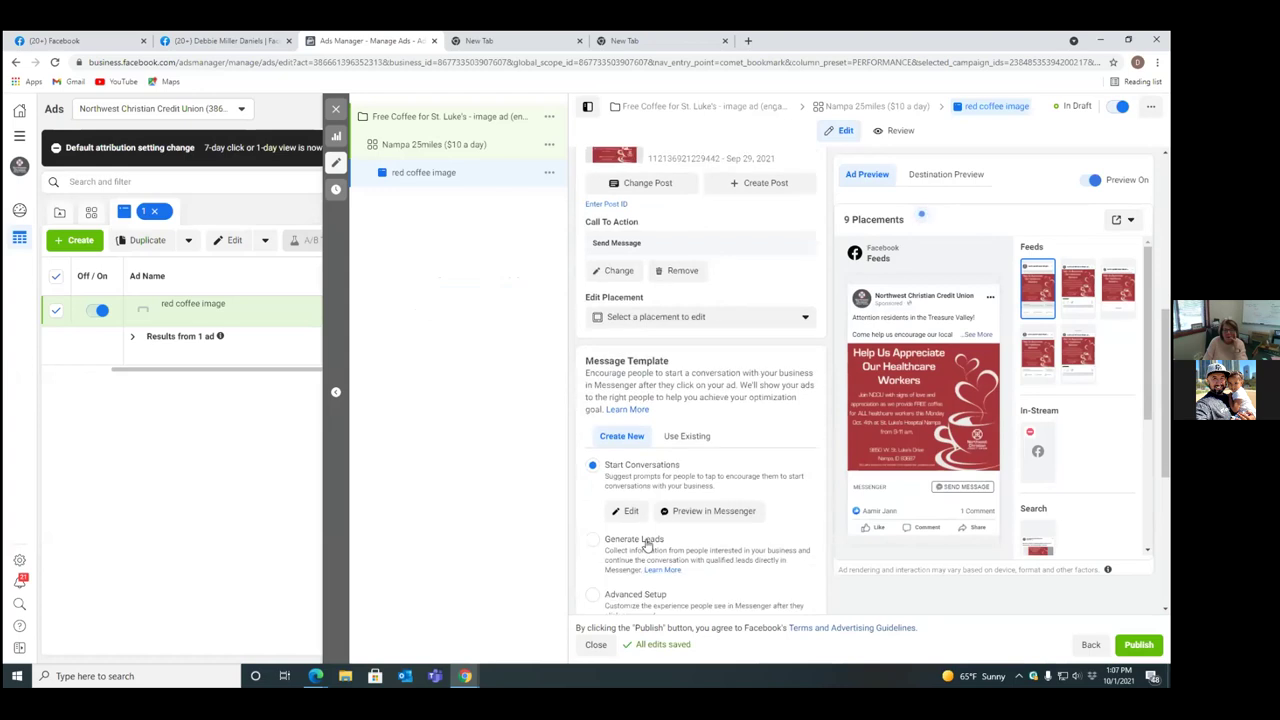
{"action": "scroll", "coordinate": [648, 544], "scroll_direction": "down", "scroll_amount": 5}
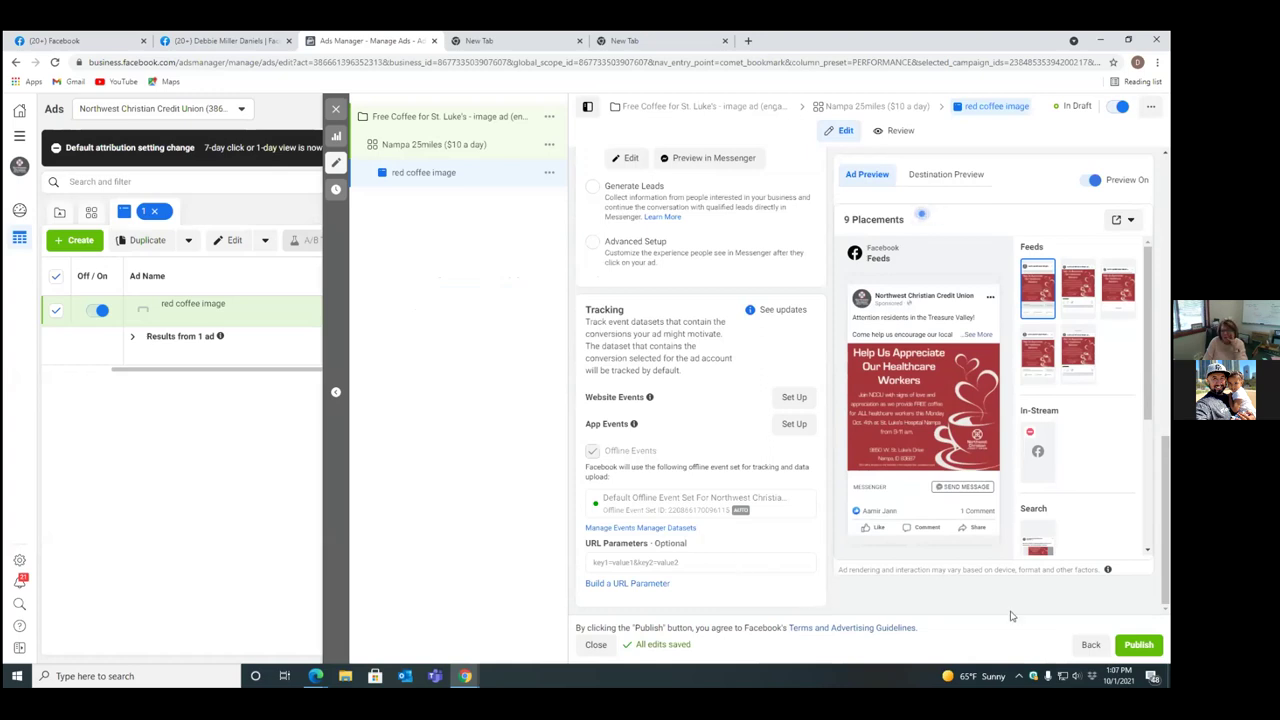
{"action": "left_click", "coordinate": [1140, 645]}
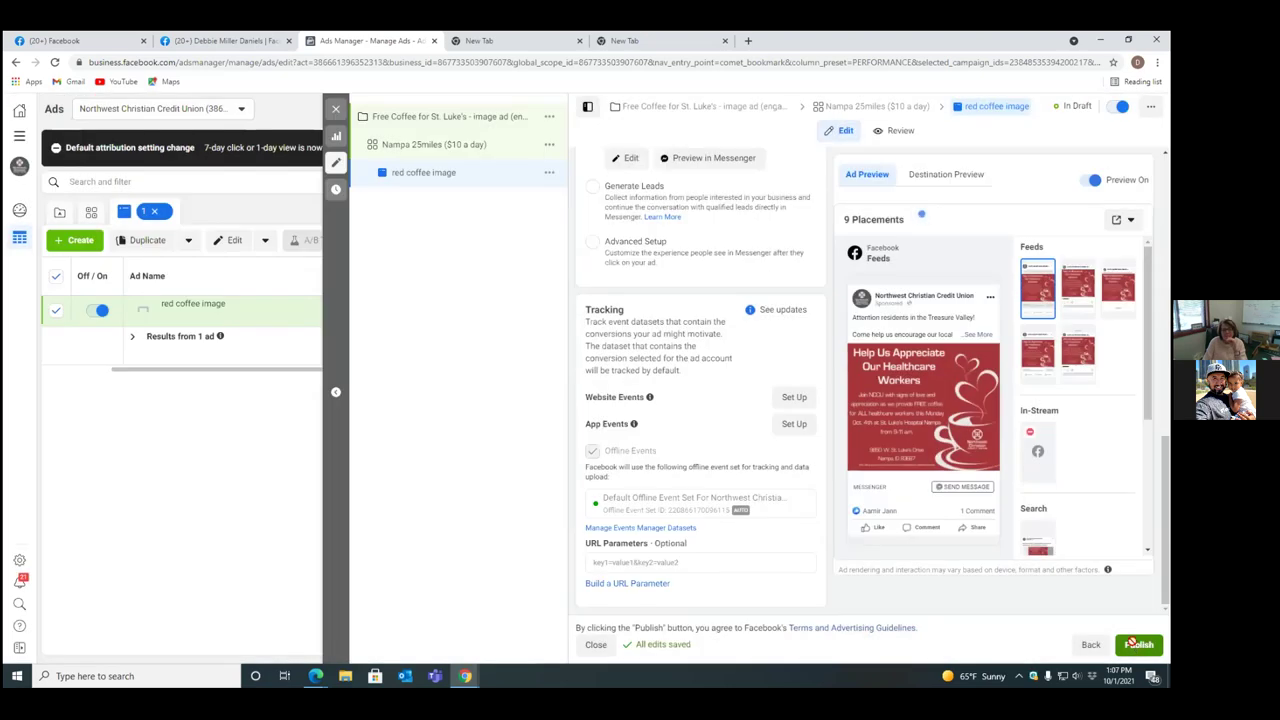
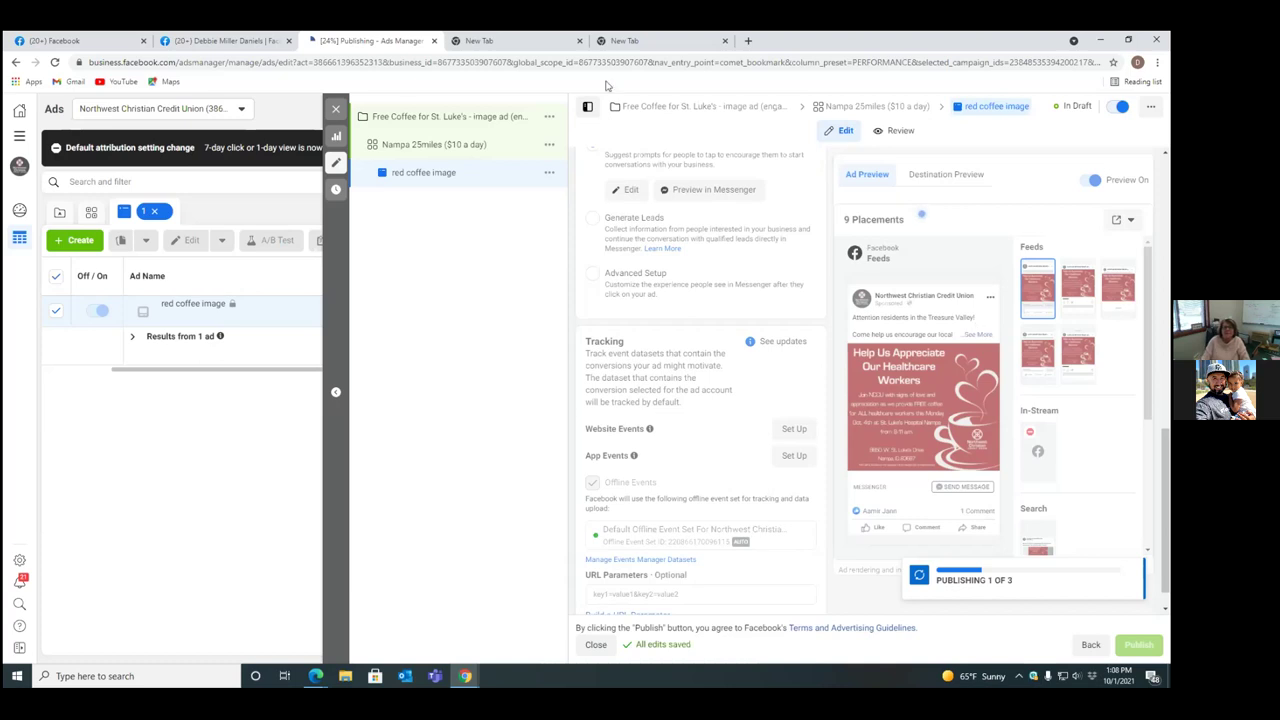
Step: Return to the Facebook tab, close the coffee photo, and open Ads Manager from the Facebook home feed
{"action": "left_click", "coordinate": [527, 40]}
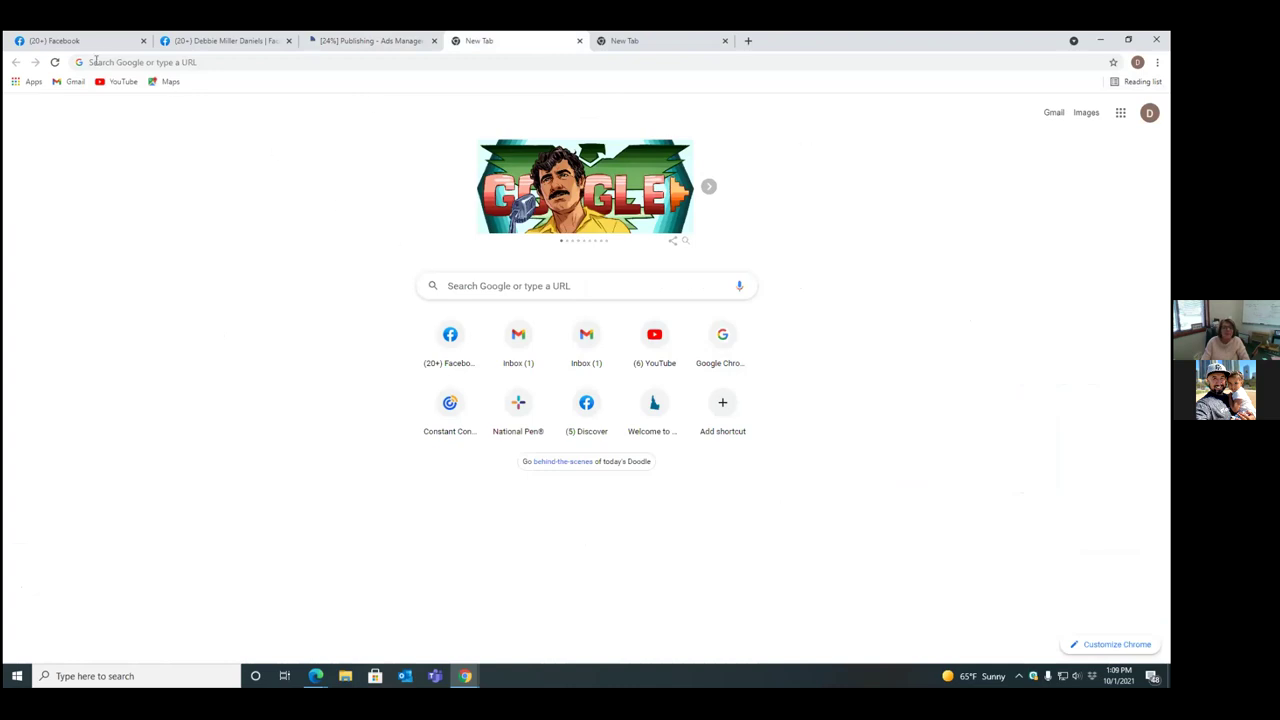
{"action": "left_click", "coordinate": [106, 42]}
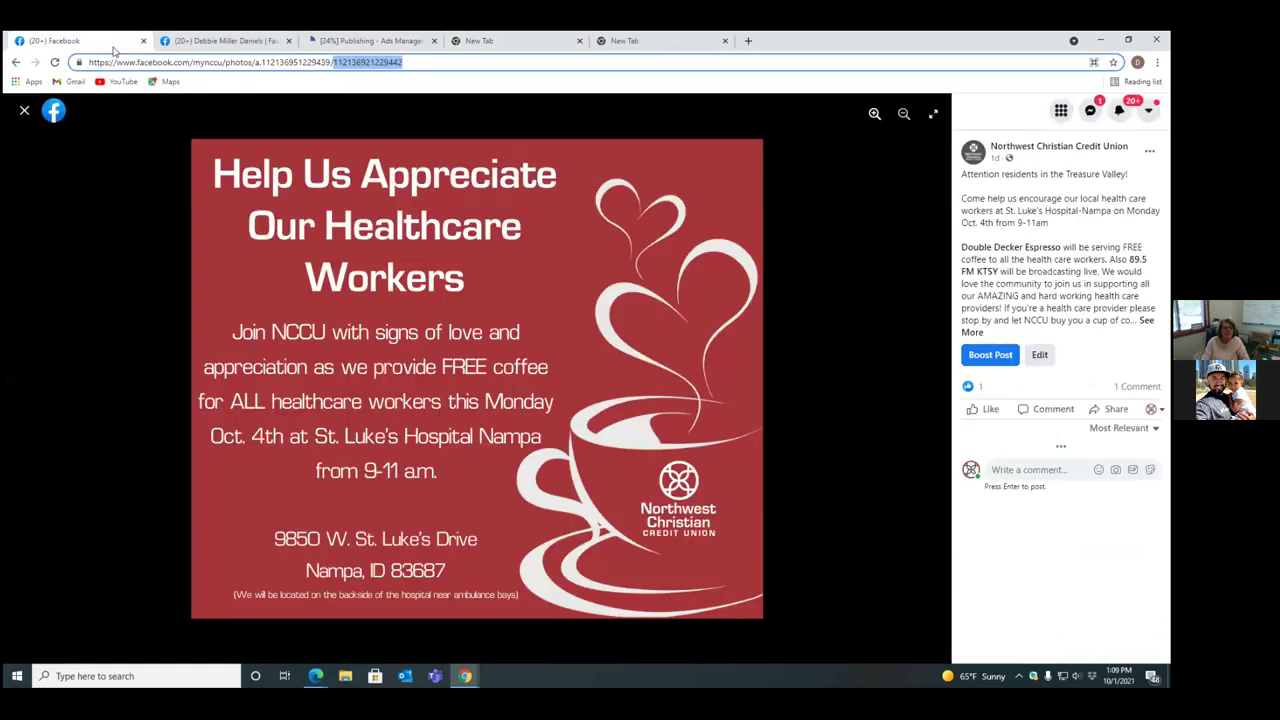
{"action": "left_click", "coordinate": [24, 111]}
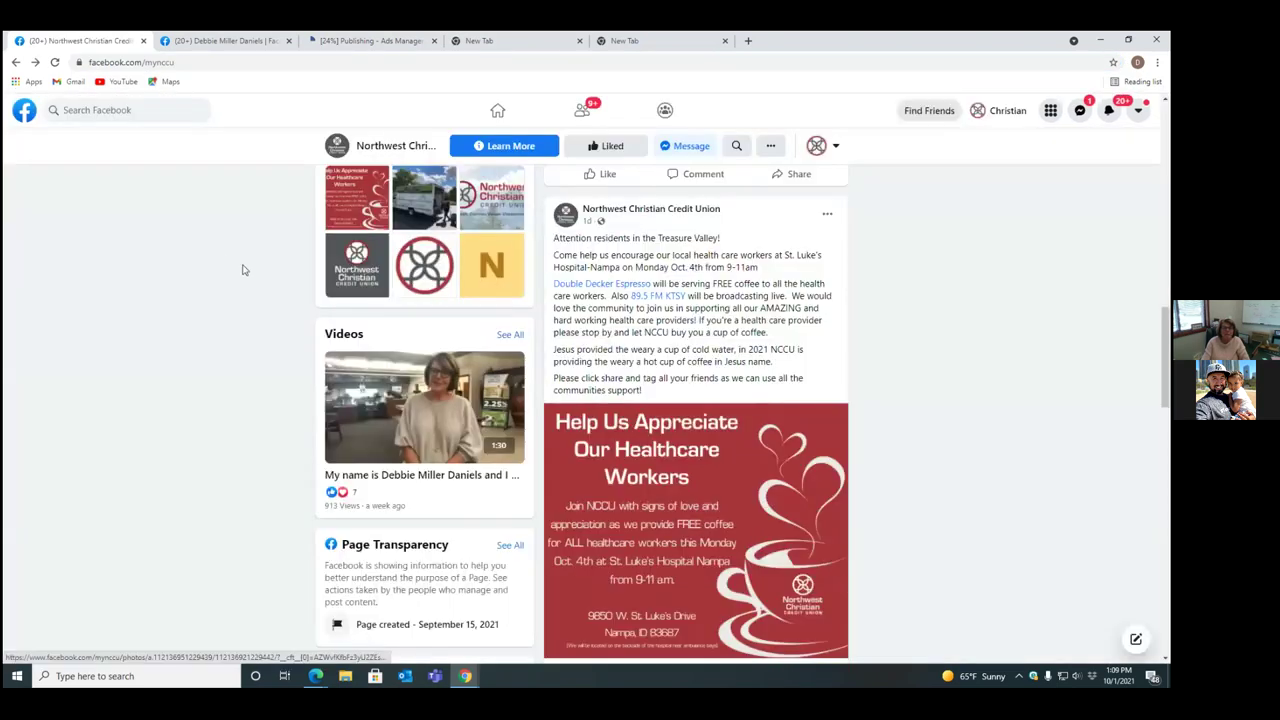
{"action": "scroll", "coordinate": [563, 215], "scroll_direction": "up", "scroll_amount": 15}
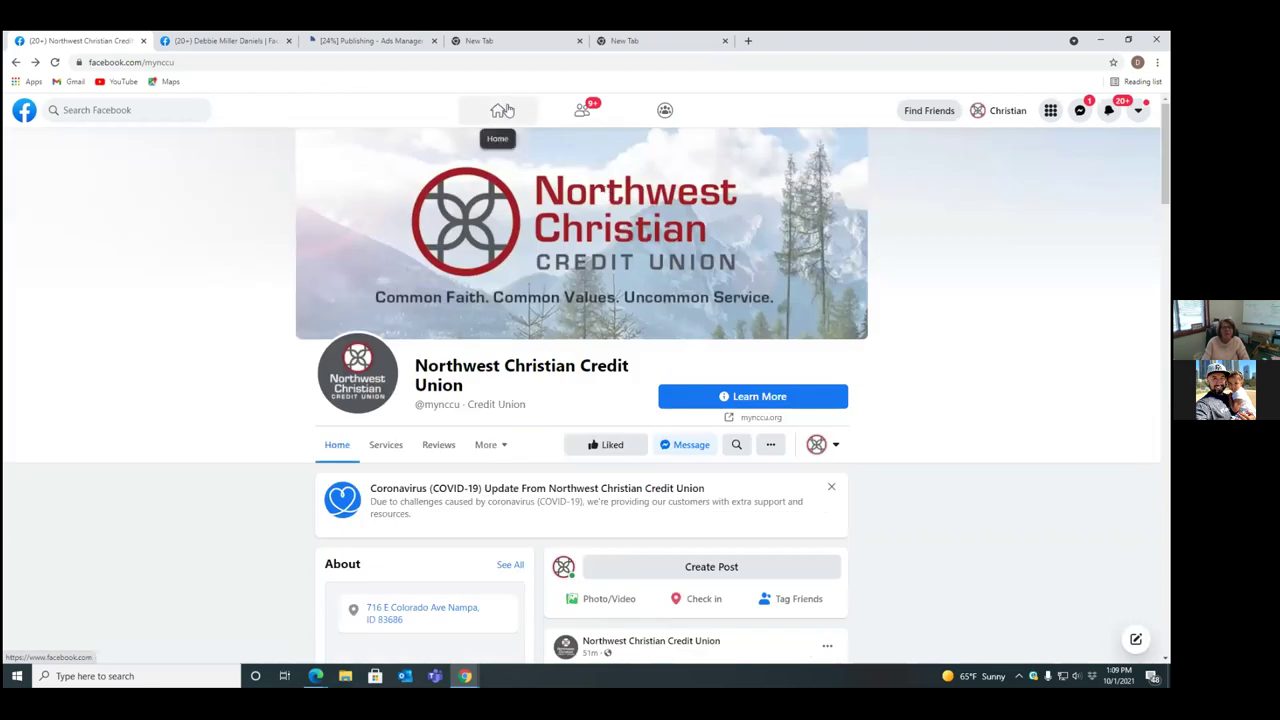
{"action": "left_click", "coordinate": [503, 110]}
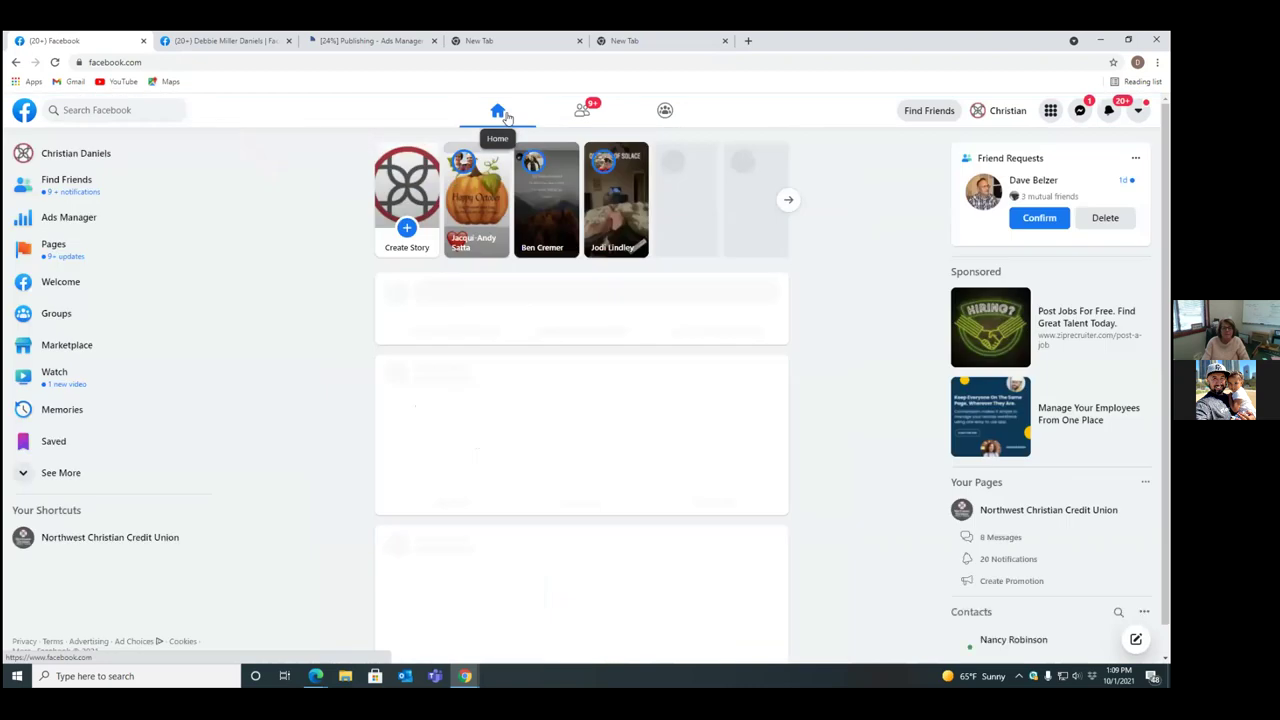
{"action": "left_click", "coordinate": [110, 225]}
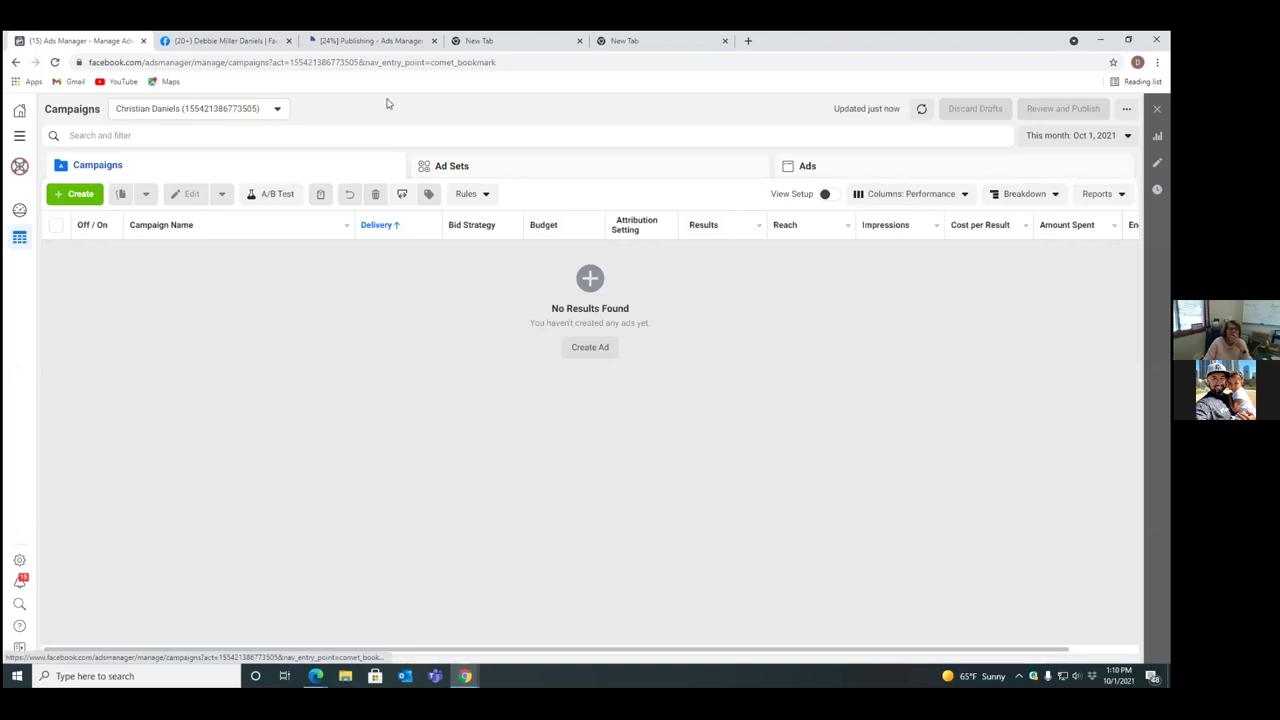
Step: Switch to the Northwest Christian Credit Union ad account and publish its draft campaign, ad set and ad
{"action": "left_click", "coordinate": [278, 110]}
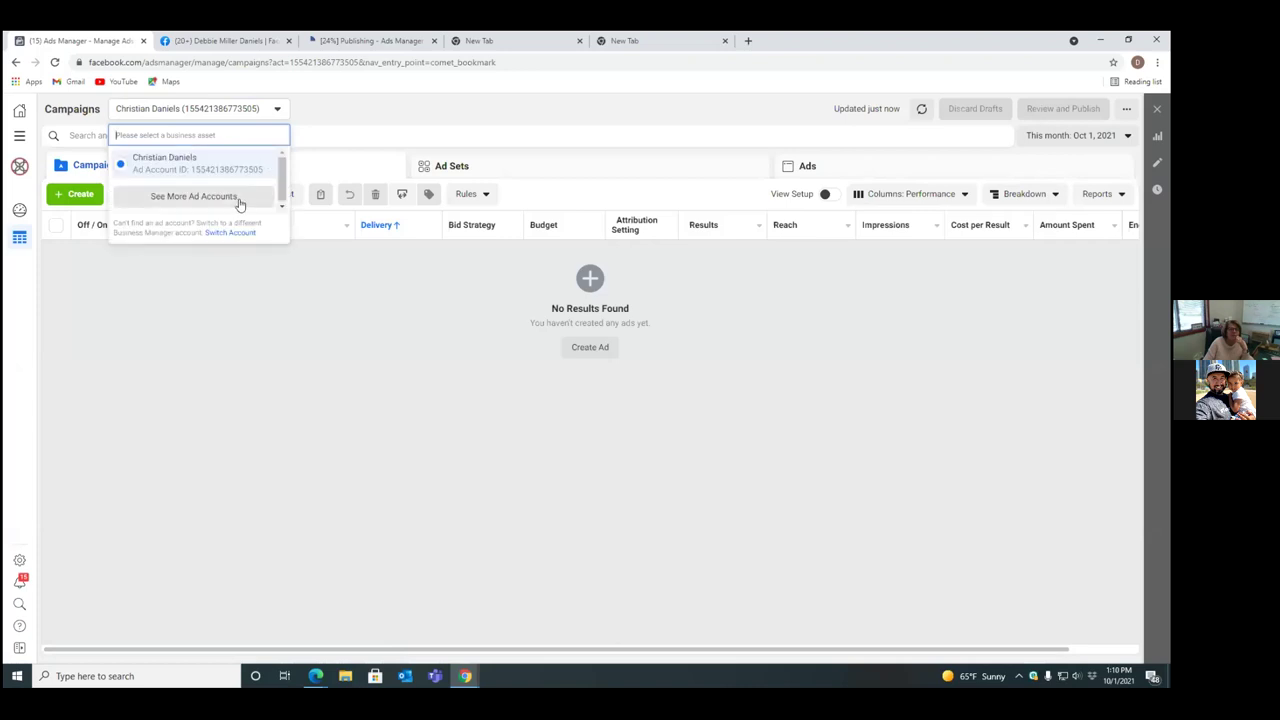
{"action": "left_click", "coordinate": [238, 199]}
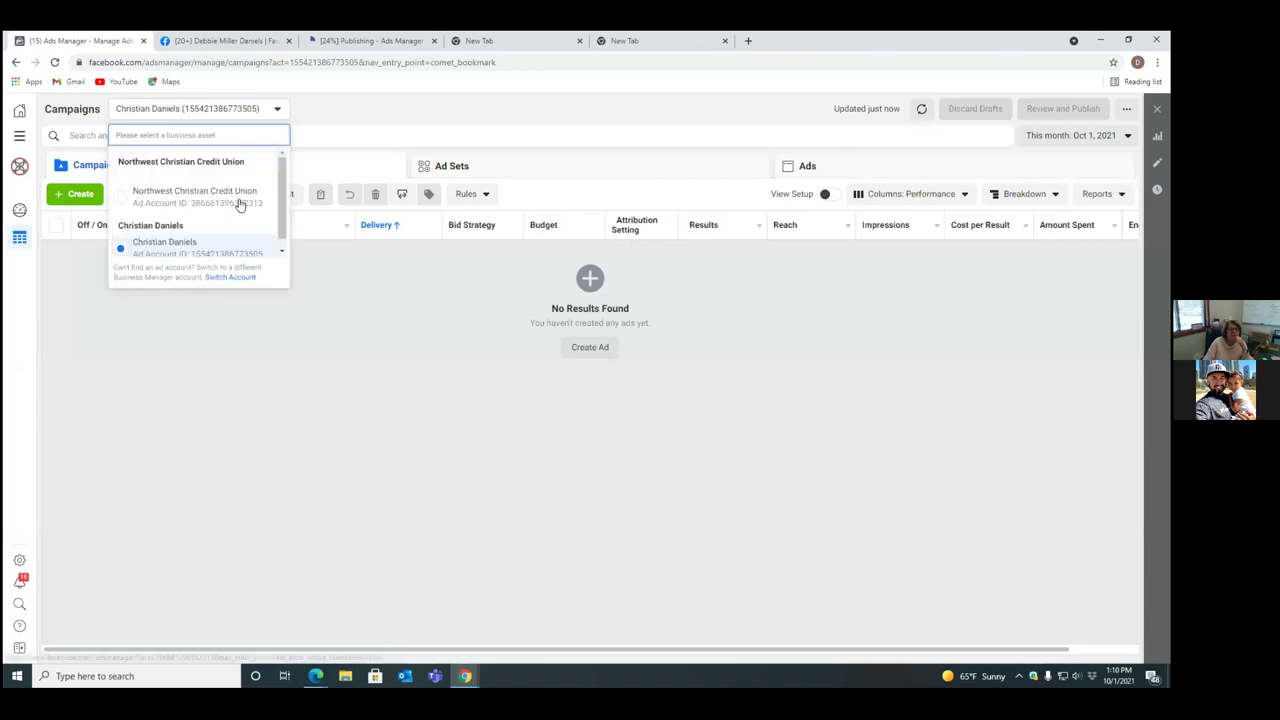
{"action": "left_click", "coordinate": [125, 187]}
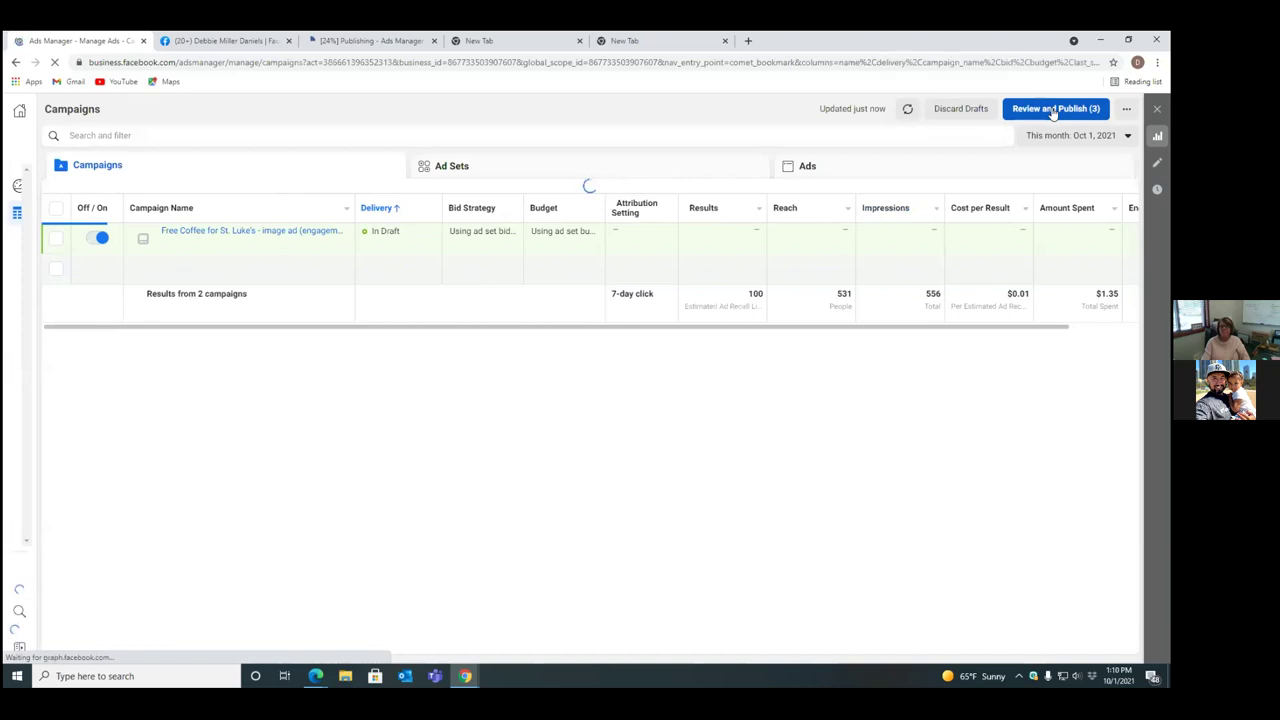
{"action": "left_click", "coordinate": [1052, 109]}
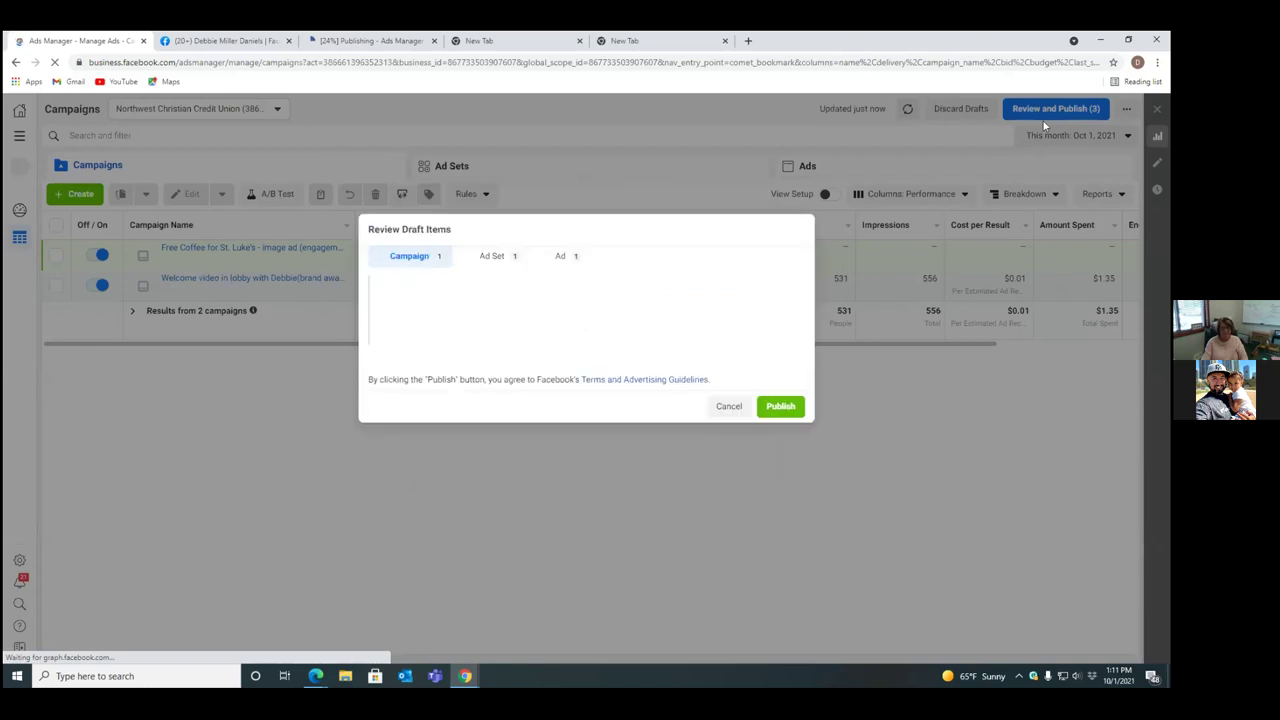
{"action": "left_click", "coordinate": [780, 406]}
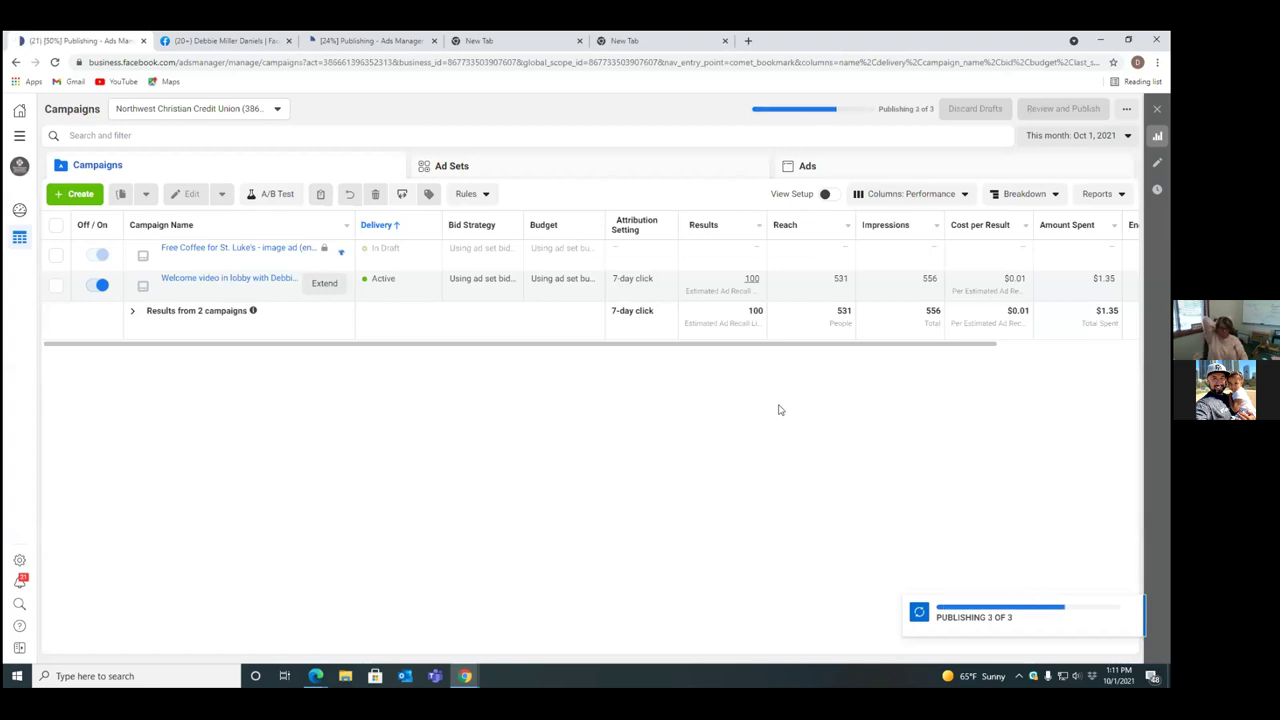